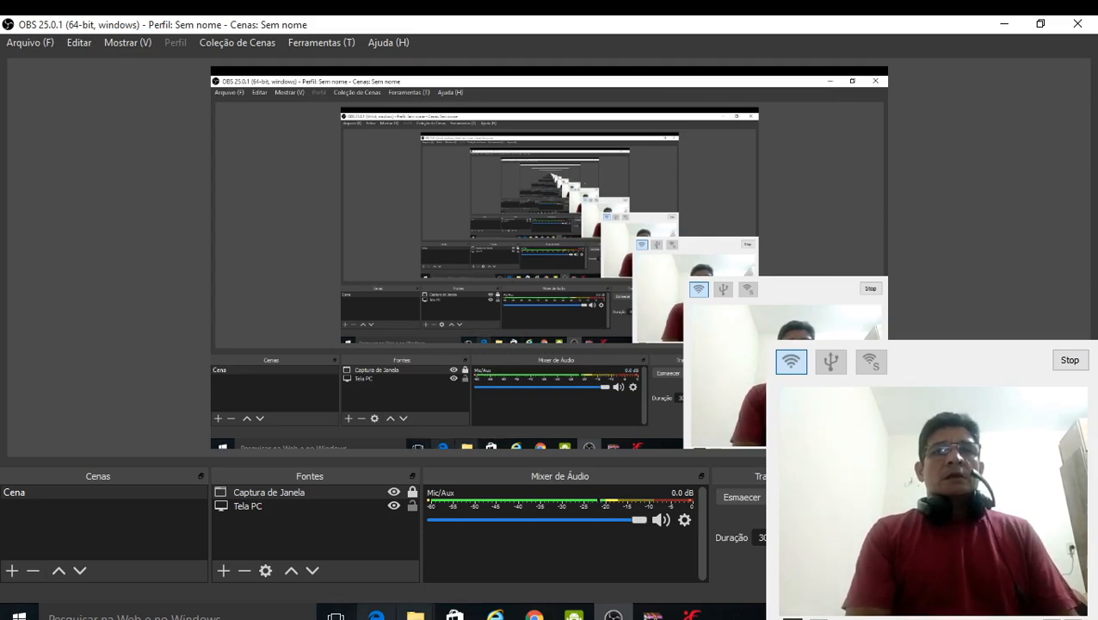
- Open the Controle ISS_2020.1 workbook from the MODULO FISCAL folder under Ap2 in File Explorer
{"action": "left_click", "coordinate": [415, 615]}
{"action": "left_click", "coordinate": [364, 589]}
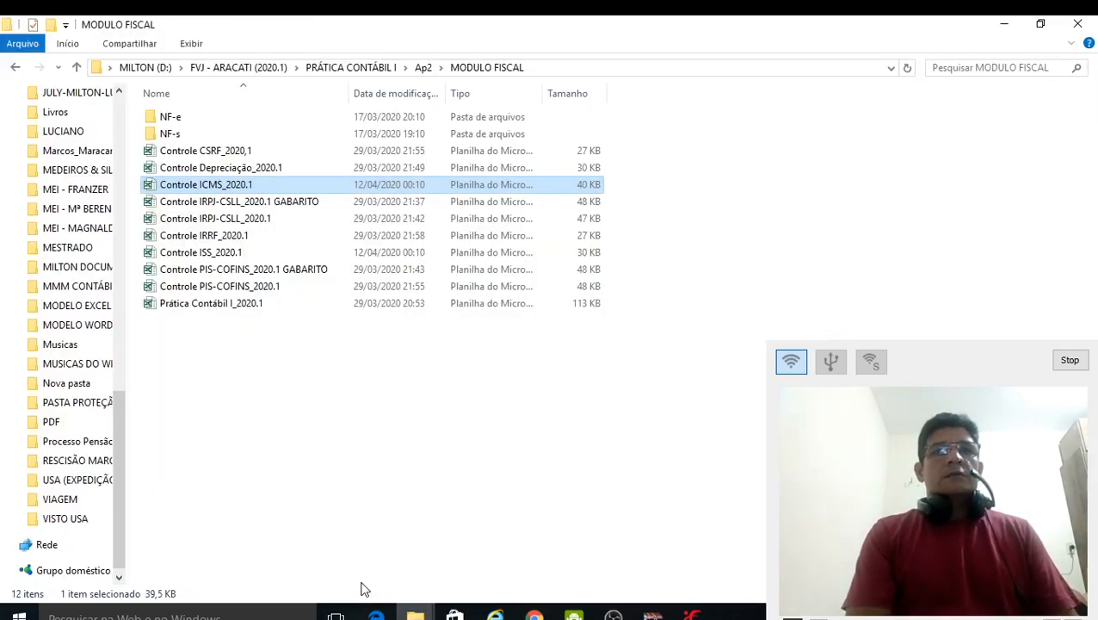
{"action": "left_click", "coordinate": [14, 68]}
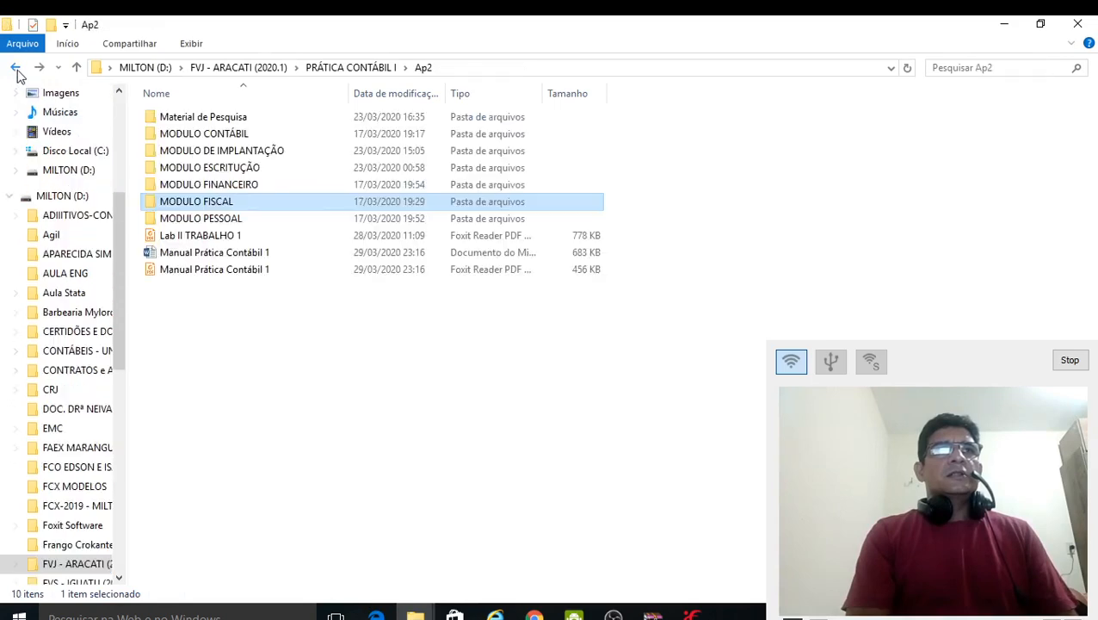
{"action": "double_click", "coordinate": [213, 205]}
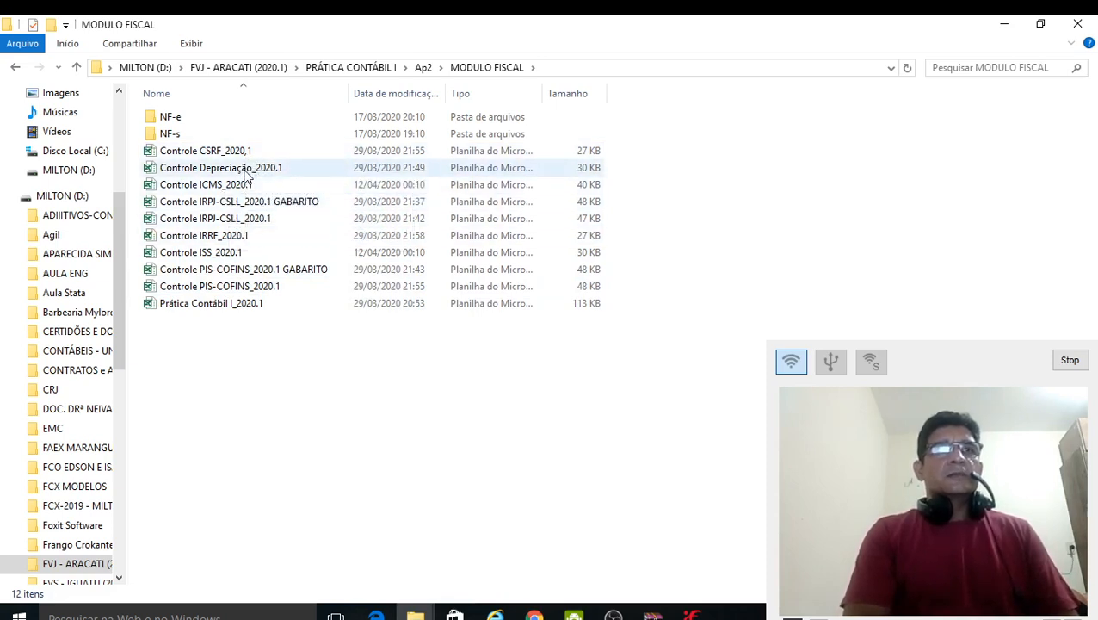
{"action": "double_click", "coordinate": [228, 254]}
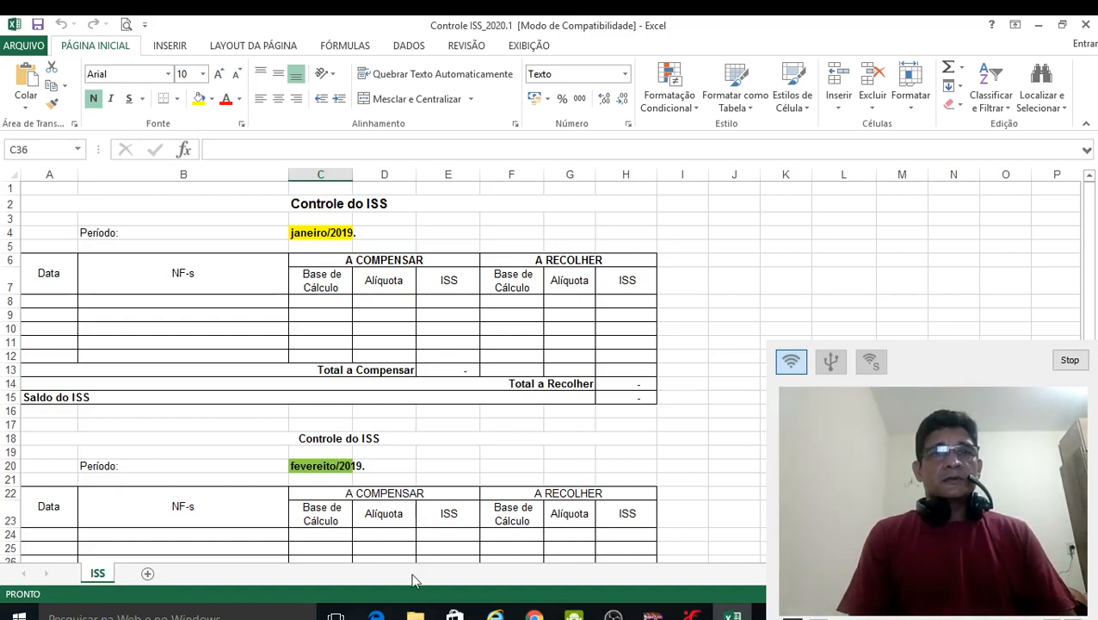
- Return to File Explorer, open NF-s > 01--2019 > NF-s Serviços Prestados and widen the Nome column to show full file names
{"action": "left_click", "coordinate": [415, 615]}
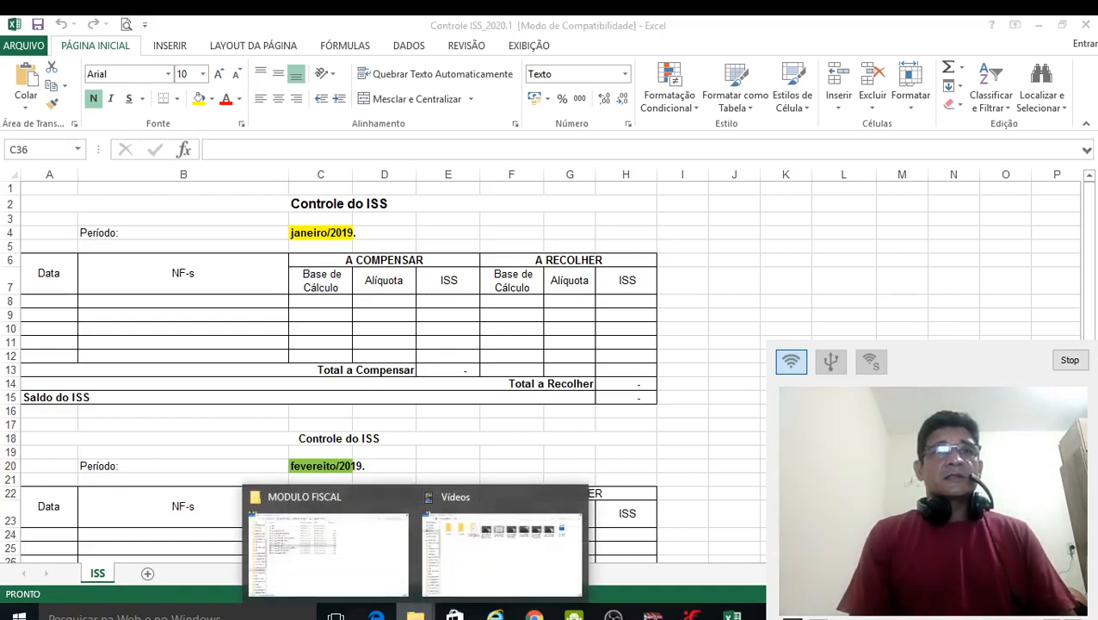
{"action": "left_click", "coordinate": [370, 582]}
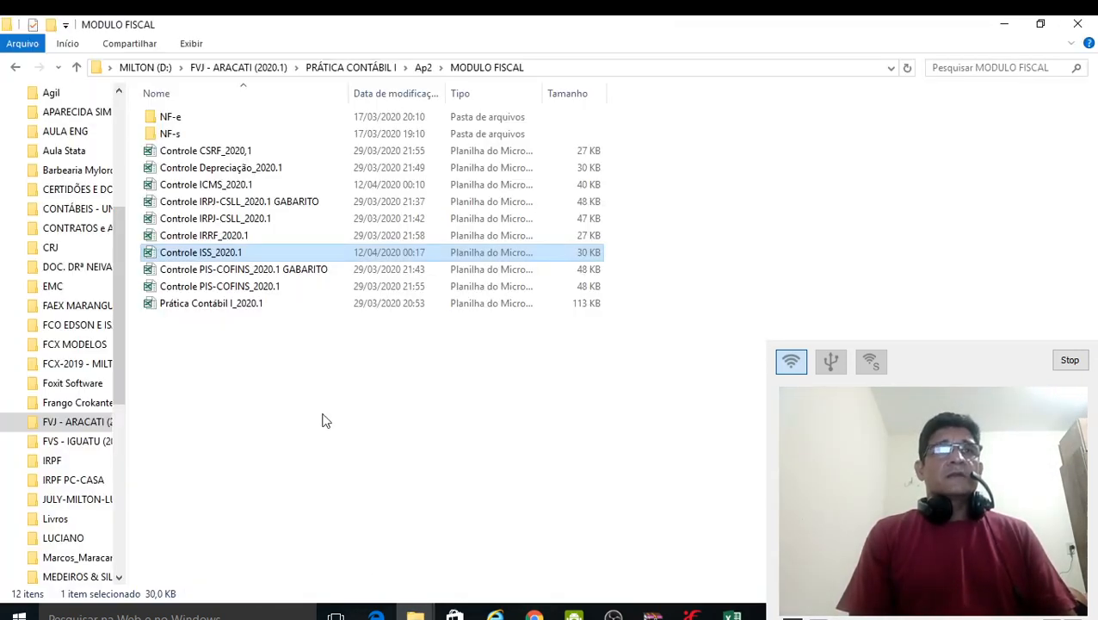
{"action": "left_click", "coordinate": [188, 135]}
{"action": "double_click", "coordinate": [188, 133]}
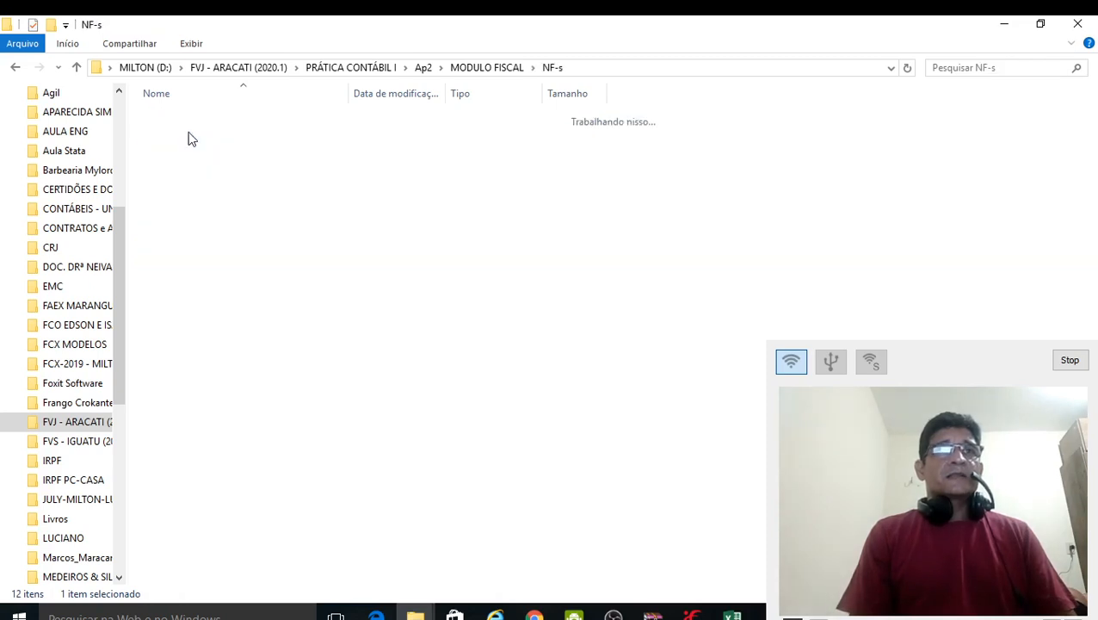
{"action": "double_click", "coordinate": [182, 120]}
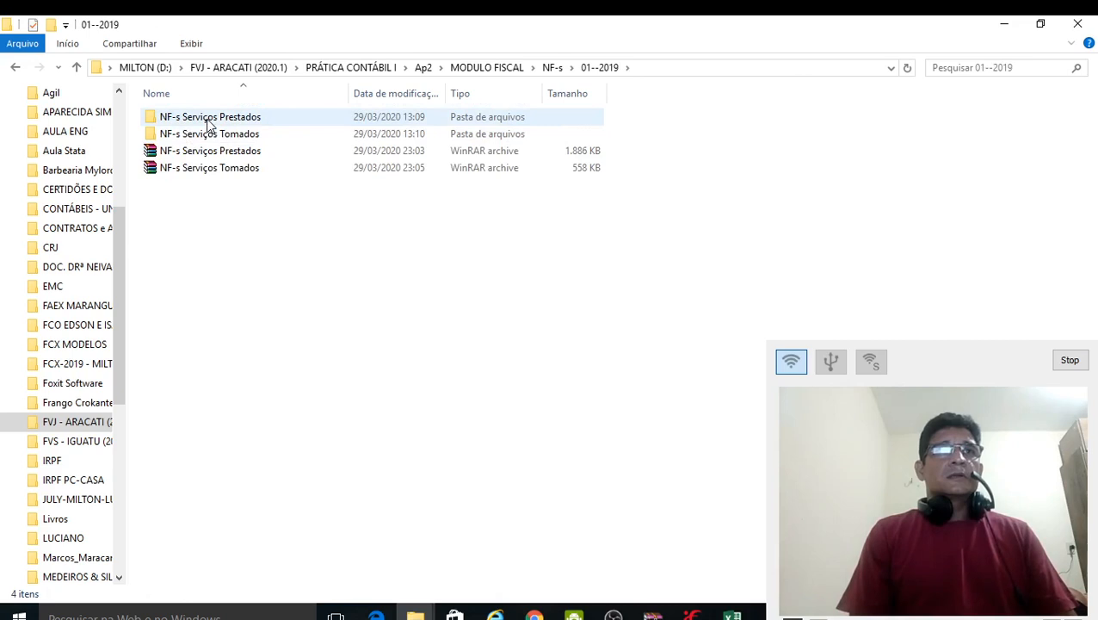
{"action": "double_click", "coordinate": [207, 120]}
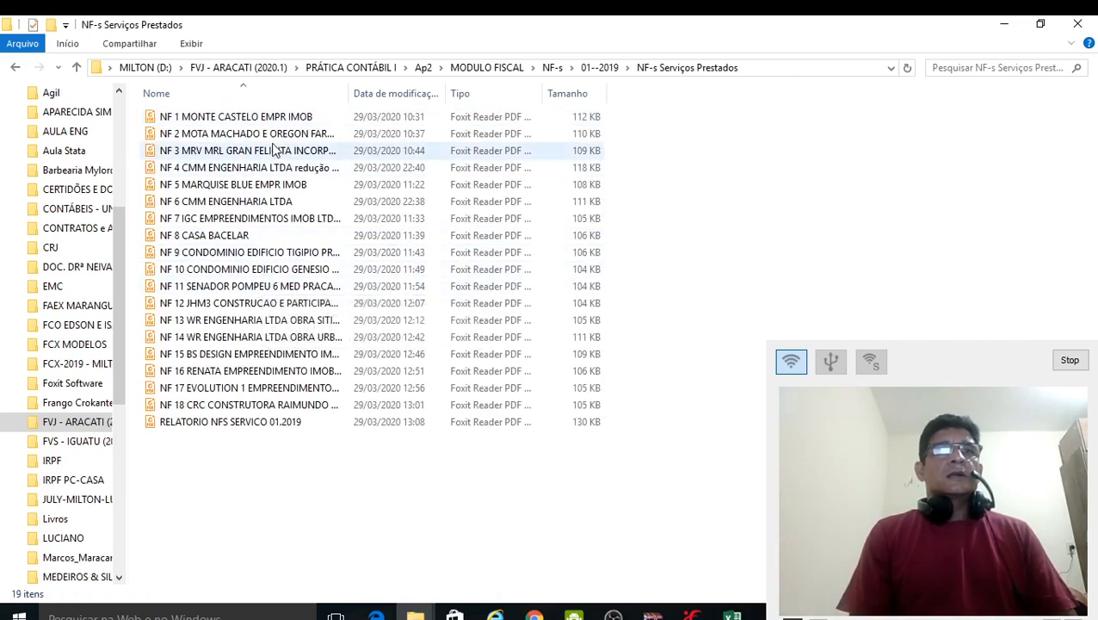
{"action": "left_click_drag", "start_coordinate": [352, 92], "coordinate": [480, 93]}
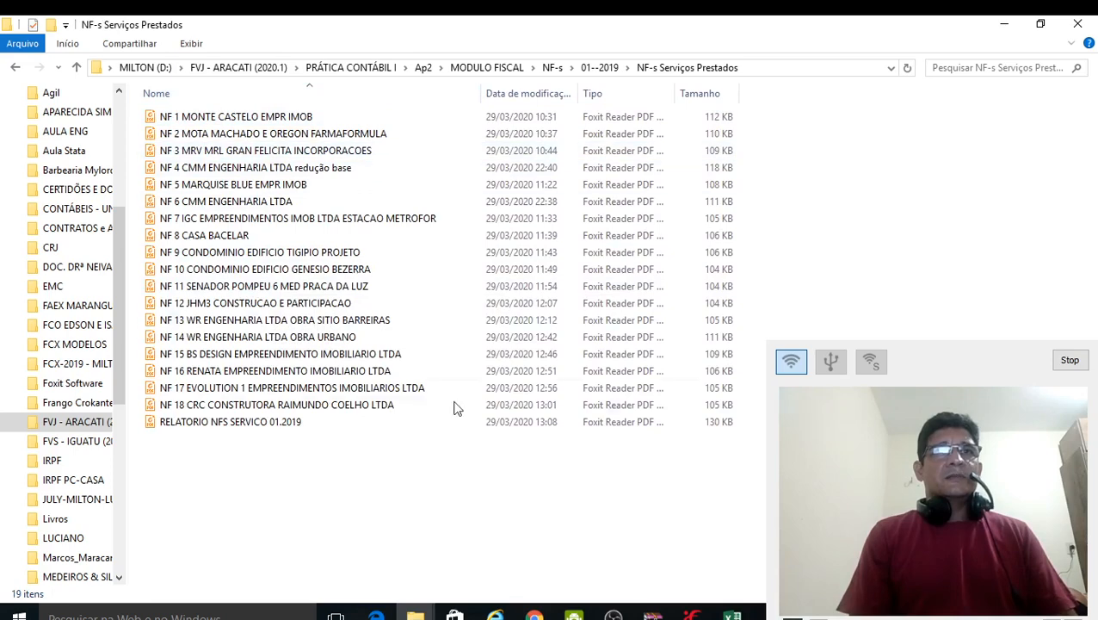
- Open the NF 13 WR ENGENHARIA LTDA OBRA SITIO BARREIRAS invoice and examine its CNAE activity code, federal taxes, service value and withheld ISS
{"action": "double_click", "coordinate": [308, 326]}
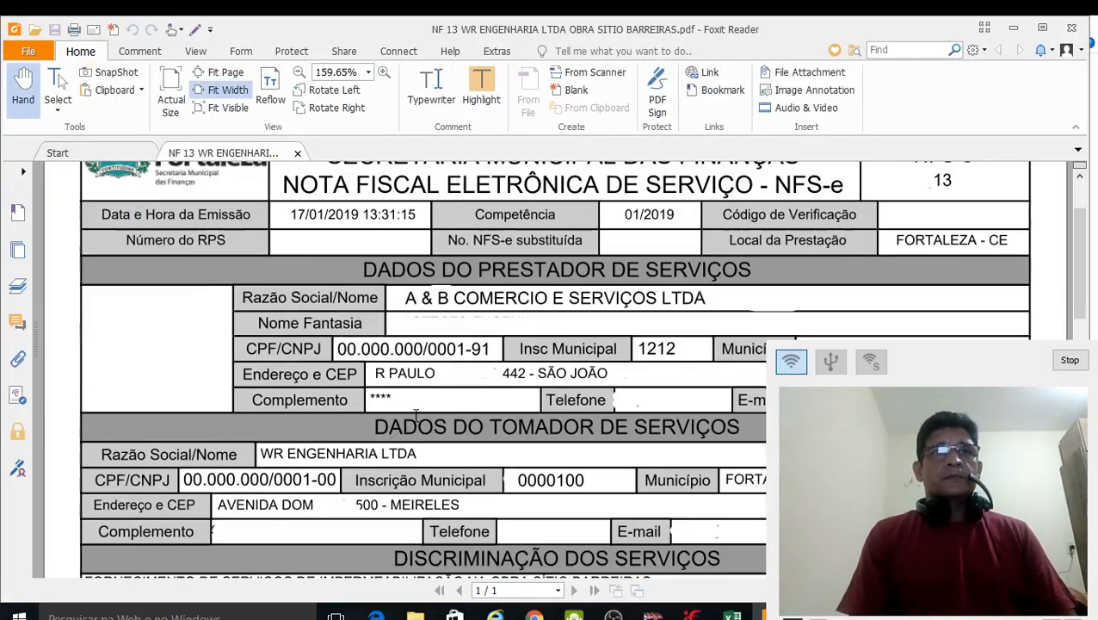
{"action": "scroll", "coordinate": [416, 415], "scroll_direction": "down", "scroll_amount": 10}
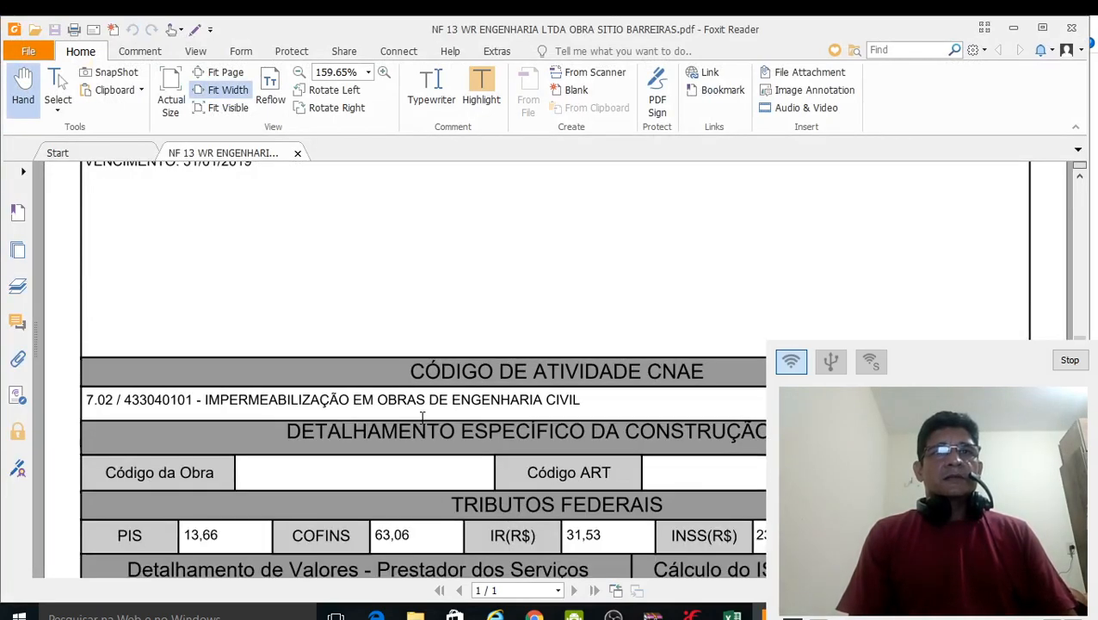
{"action": "scroll", "coordinate": [423, 418], "scroll_direction": "down", "scroll_amount": 5}
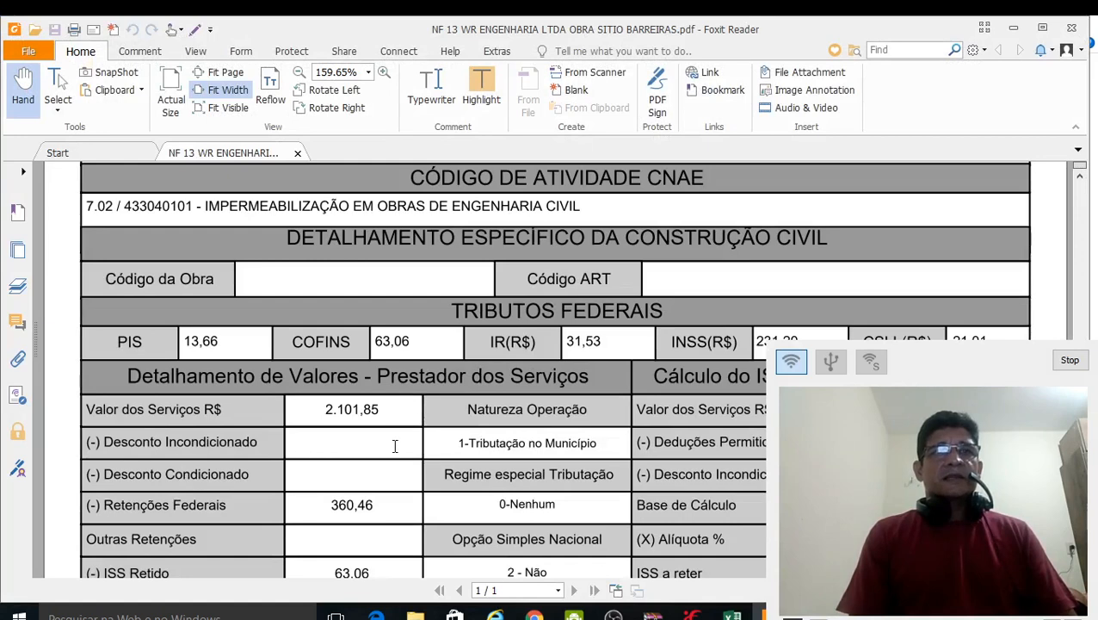
{"action": "scroll", "coordinate": [396, 435], "scroll_direction": "up", "scroll_amount": 1}
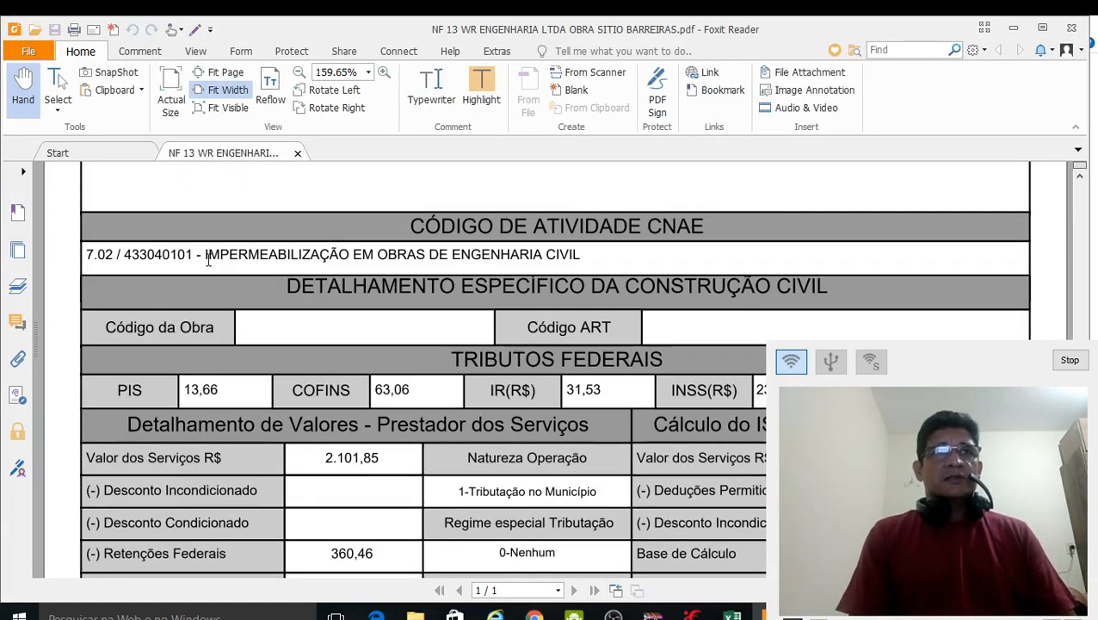
{"action": "scroll", "coordinate": [339, 401], "scroll_direction": "down", "scroll_amount": 1}
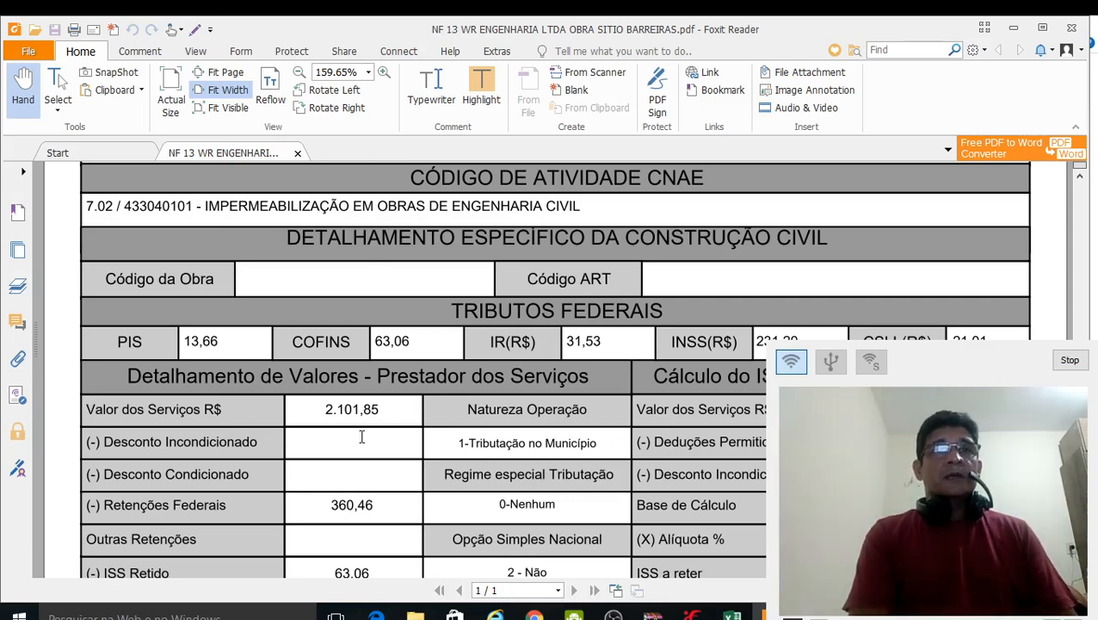
{"action": "scroll", "coordinate": [362, 436], "scroll_direction": "down", "scroll_amount": 3}
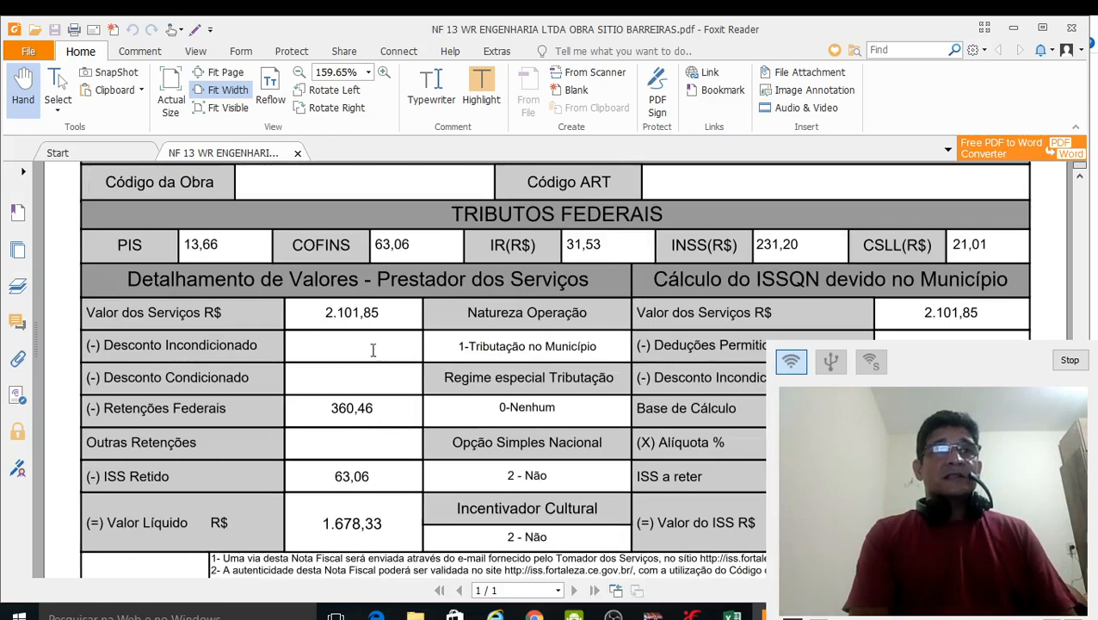
{"action": "scroll", "coordinate": [425, 380], "scroll_direction": "up", "scroll_amount": 3}
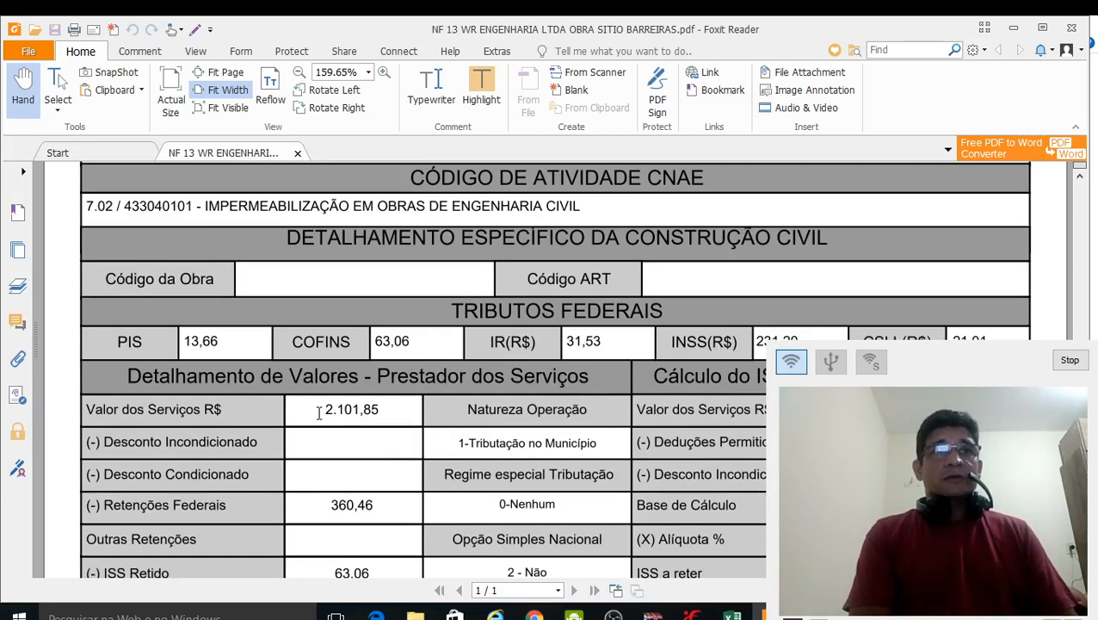
{"action": "left_click_drag", "start_coordinate": [319, 411], "coordinate": [377, 407]}
{"action": "left_click", "coordinate": [378, 416]}
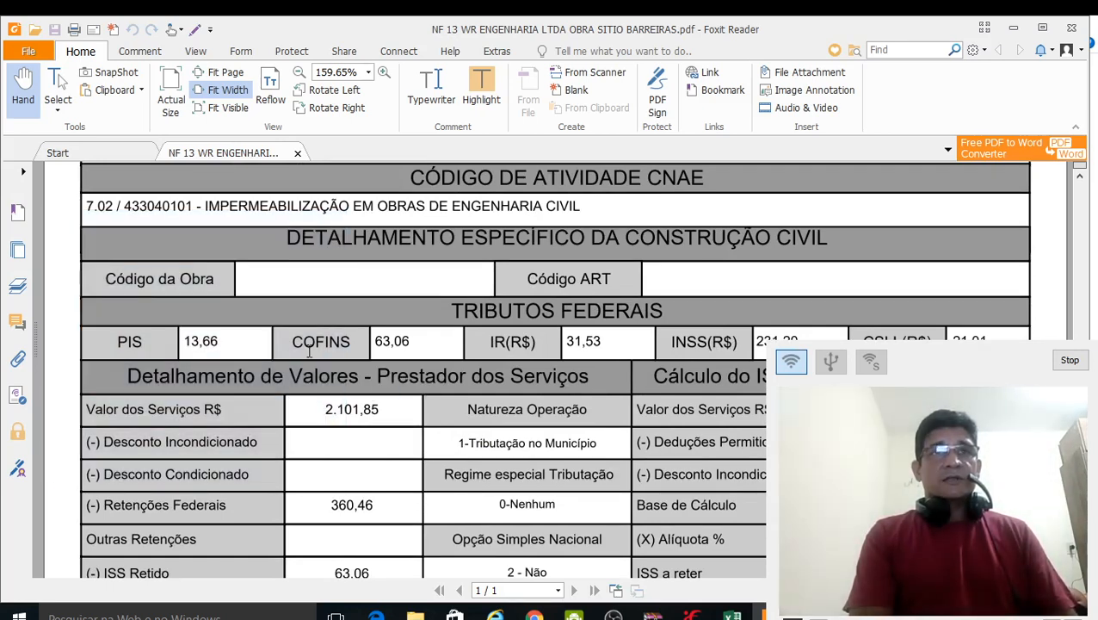
- Draw a pencil stroke on the Base de Cálculo row of the invoice's ISSQN calculation
{"action": "left_click", "coordinate": [195, 30]}
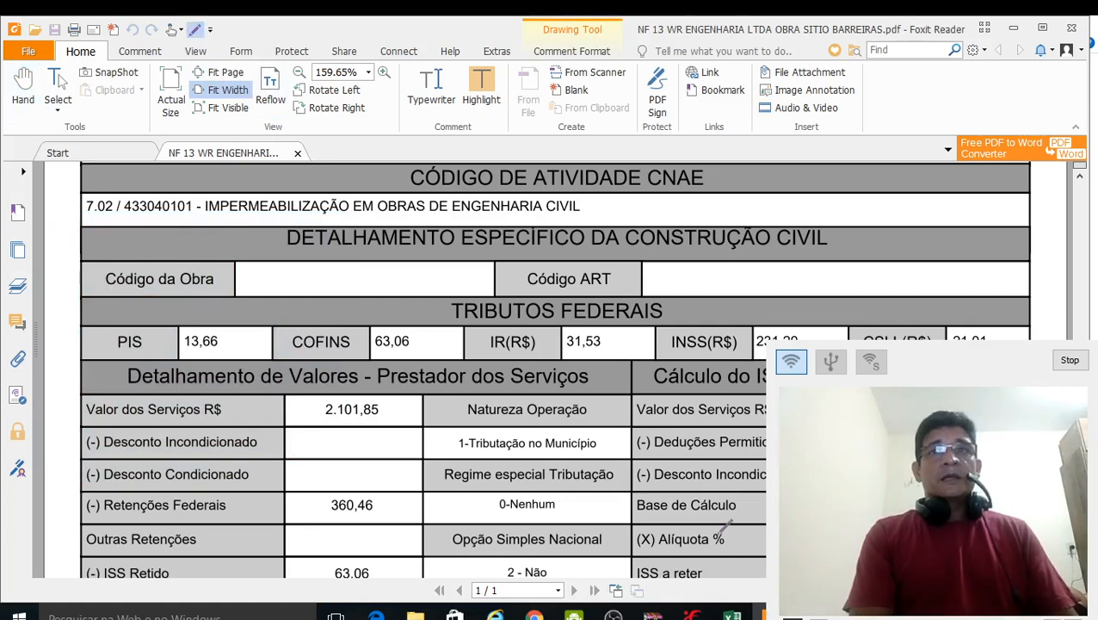
{"action": "scroll", "coordinate": [555, 367], "scroll_direction": "down", "scroll_amount": 1}
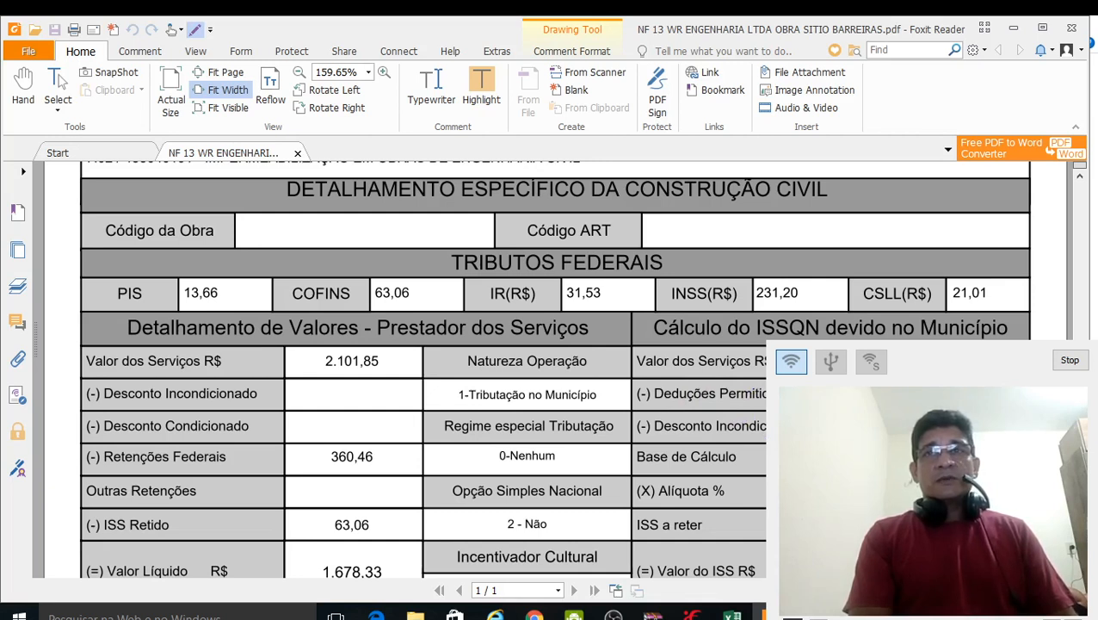
{"action": "left_click_drag", "start_coordinate": [895, 457], "coordinate": [809, 456]}
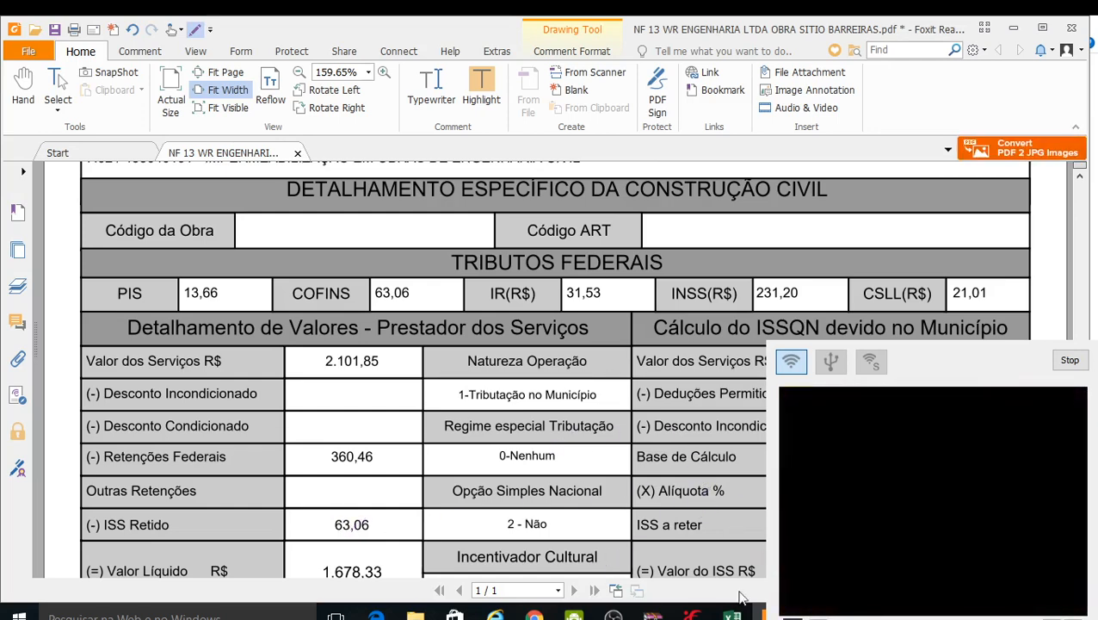
- Switch to the Controle ISS_2020.1 workbook in Excel and examine the January, February and March 2019 ISS control tables
{"action": "left_click", "coordinate": [733, 616]}
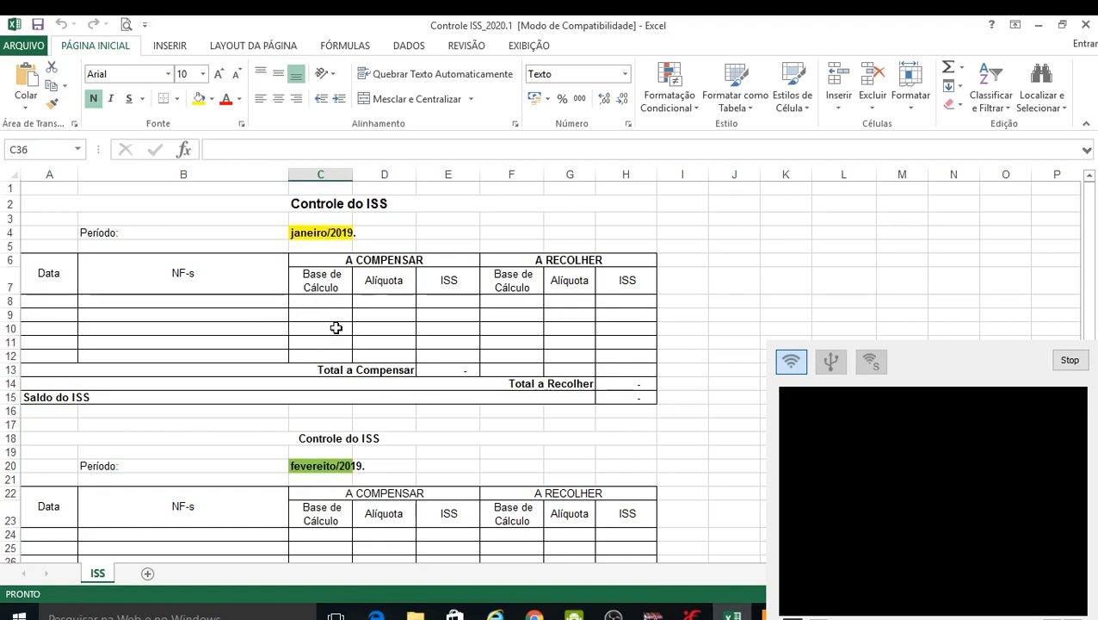
{"action": "scroll", "coordinate": [419, 339], "scroll_direction": "down", "scroll_amount": 2}
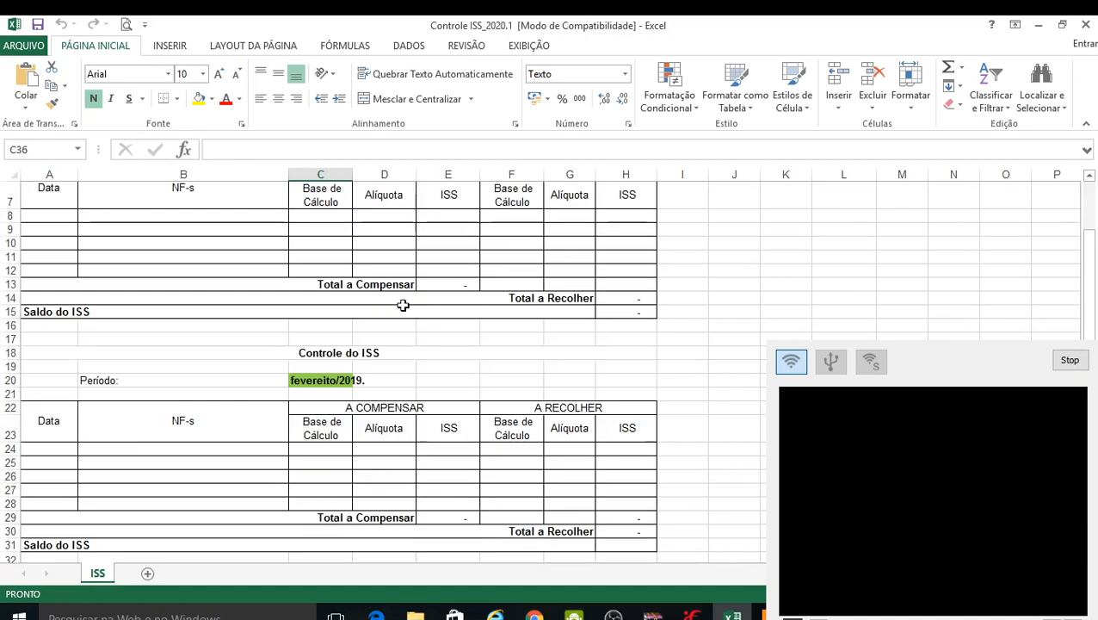
{"action": "scroll", "coordinate": [403, 304], "scroll_direction": "down", "scroll_amount": 1}
{"action": "scroll", "coordinate": [393, 314], "scroll_direction": "up", "scroll_amount": 3}
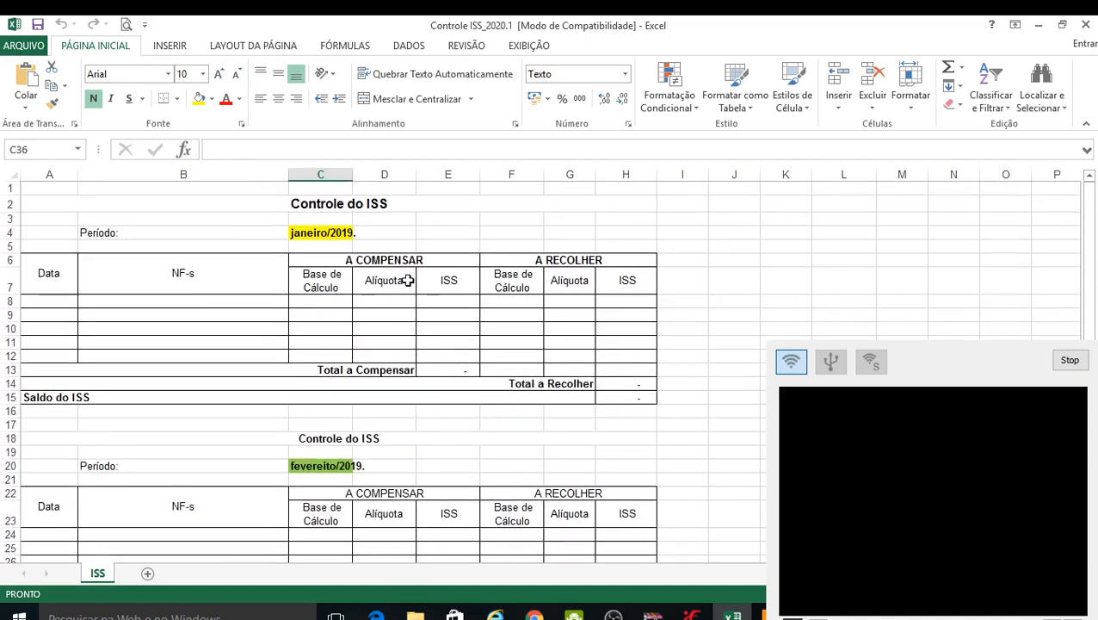
{"action": "scroll", "coordinate": [368, 396], "scroll_direction": "down", "scroll_amount": 5}
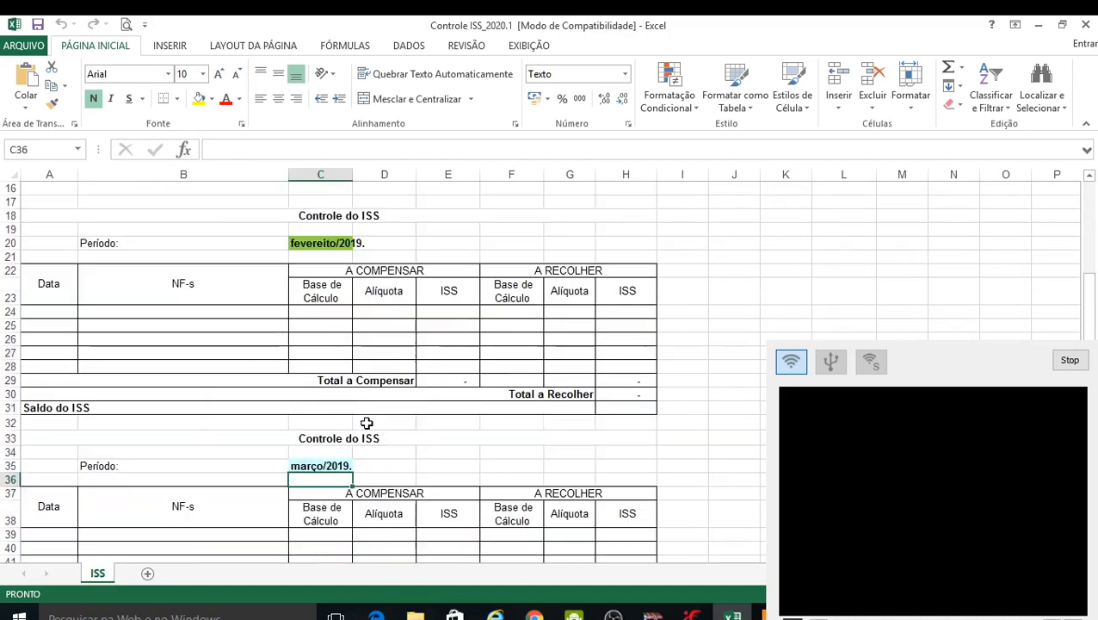
{"action": "scroll", "coordinate": [406, 477], "scroll_direction": "down", "scroll_amount": 4}
{"action": "scroll", "coordinate": [394, 465], "scroll_direction": "up", "scroll_amount": 1}
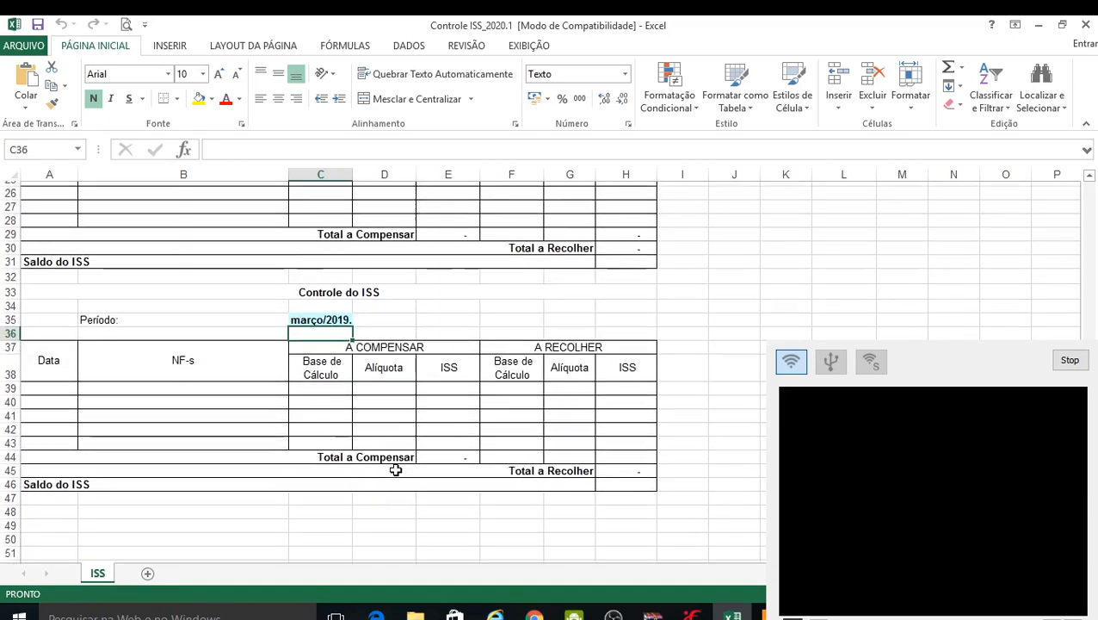
{"action": "scroll", "coordinate": [395, 469], "scroll_direction": "up", "scroll_amount": 8}
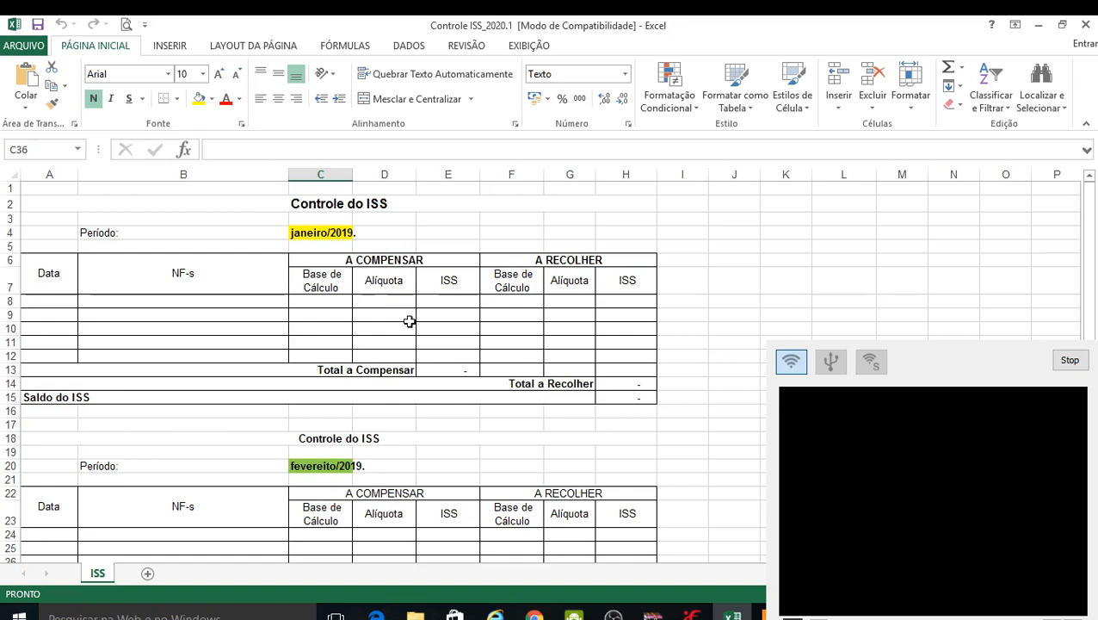
- Examine the Base de Cálculo, Alíquota and ISS columns under A COMPENSAR and A RECOLHER in the janeiro/2019 table
{"action": "left_click", "coordinate": [379, 234]}
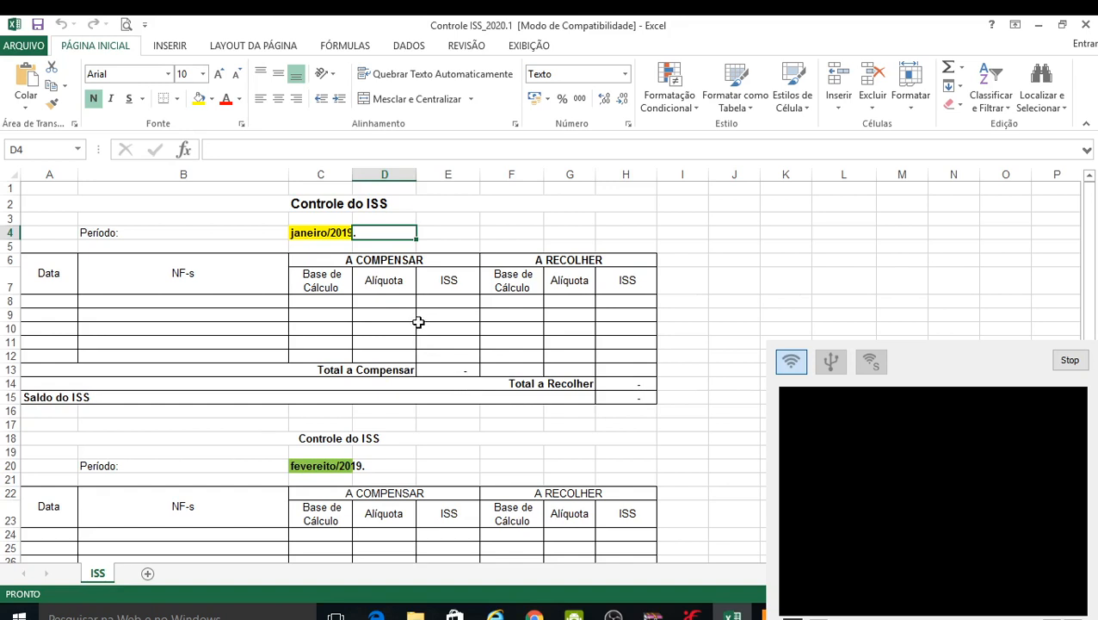
{"action": "left_click", "coordinate": [377, 257]}
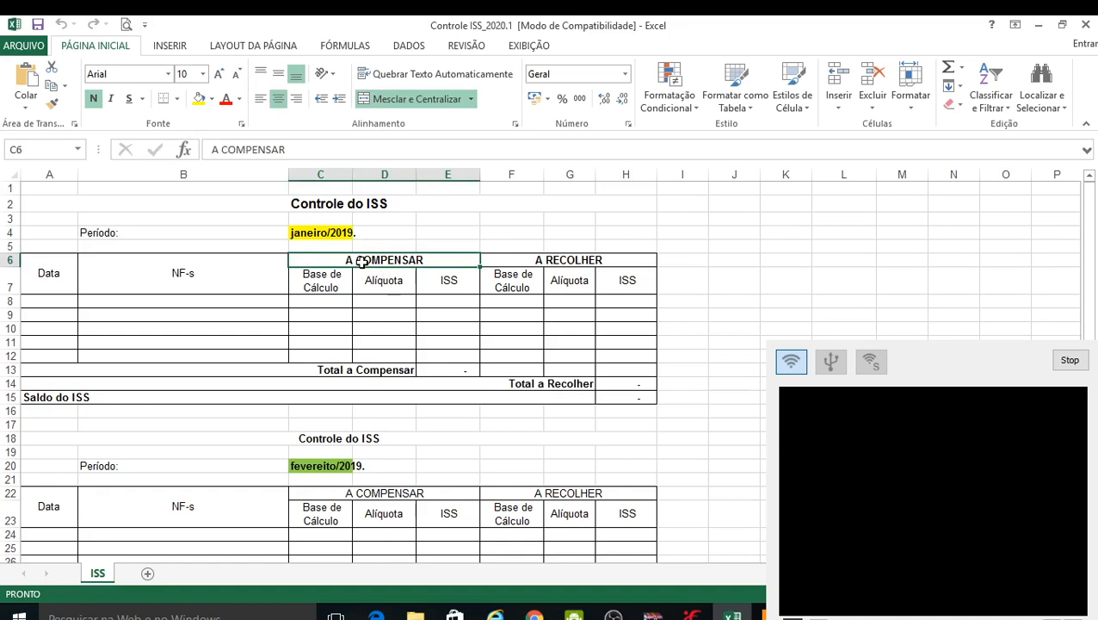
{"action": "left_click", "coordinate": [547, 260]}
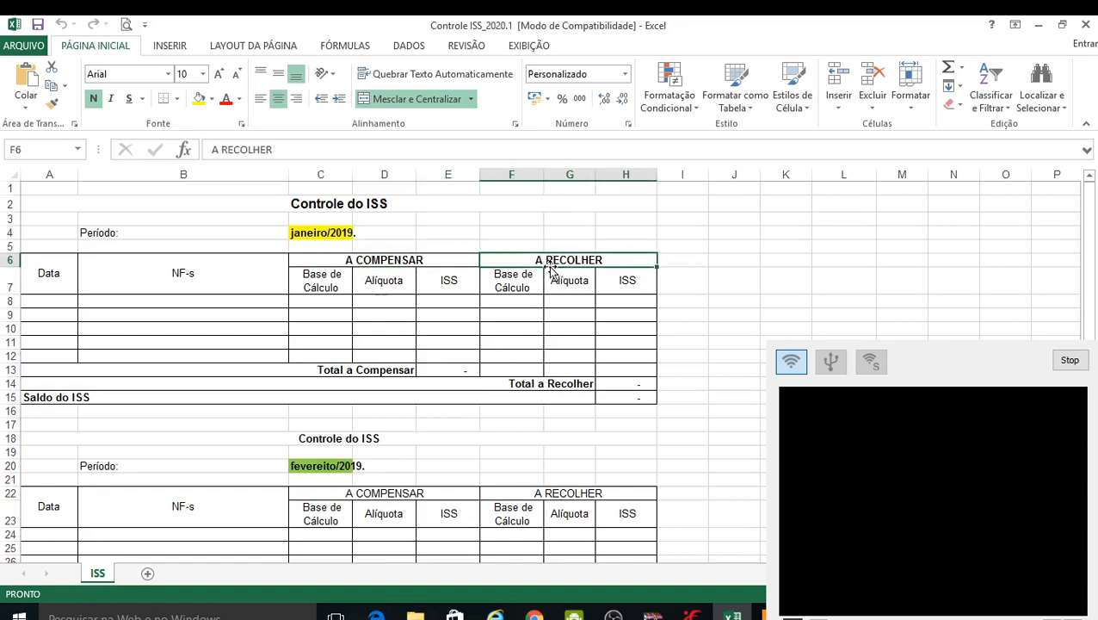
{"action": "left_click", "coordinate": [387, 261]}
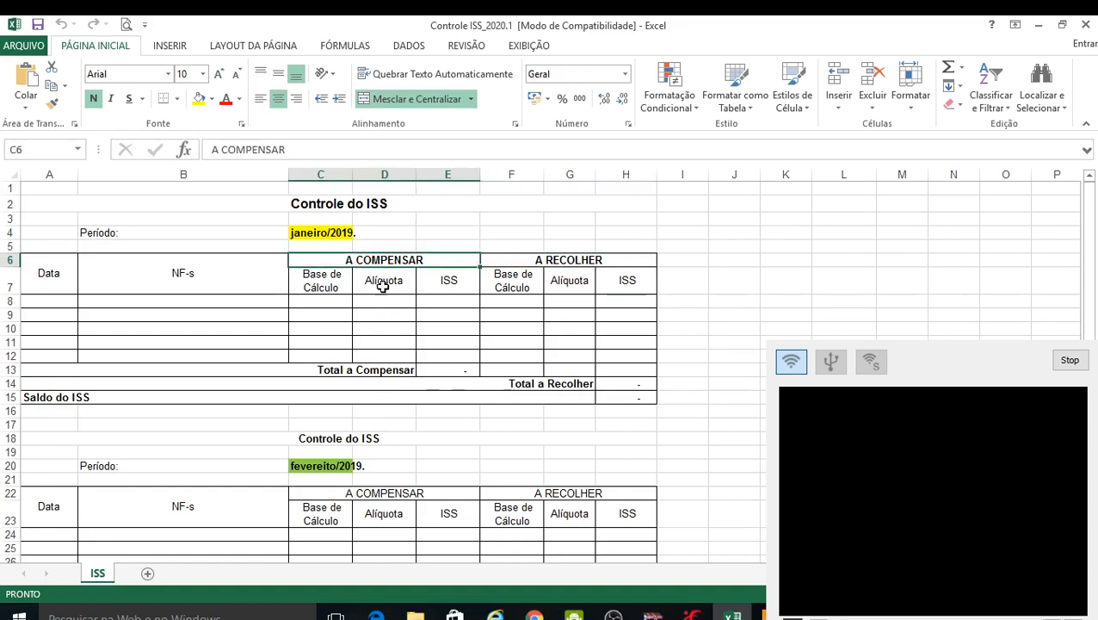
{"action": "left_click", "coordinate": [321, 281]}
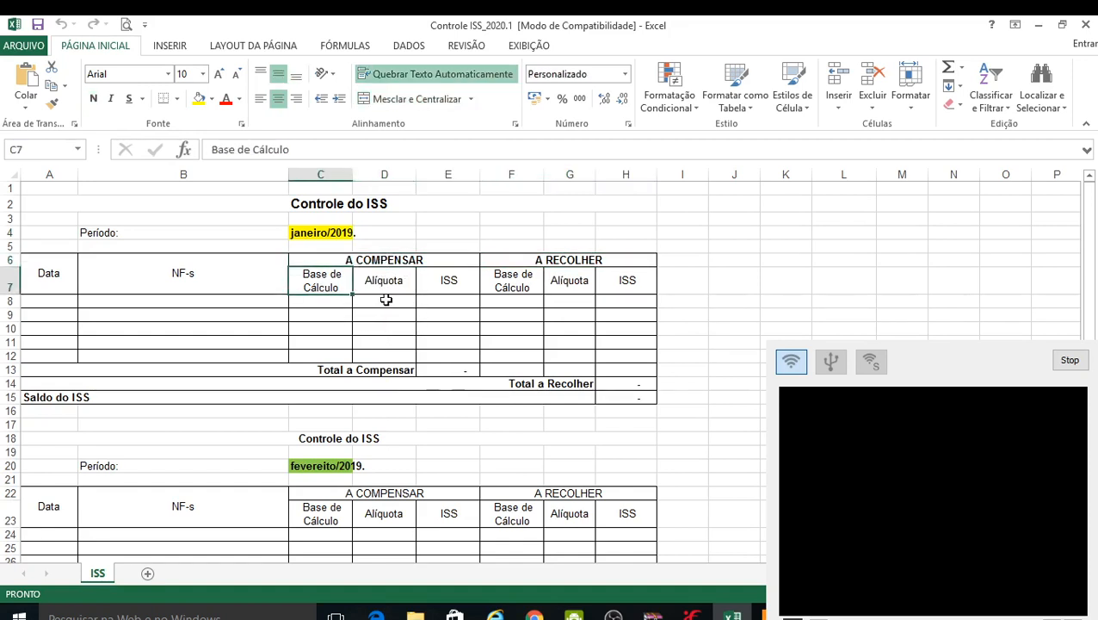
{"action": "left_click", "coordinate": [384, 301]}
{"action": "left_click", "coordinate": [463, 301]}
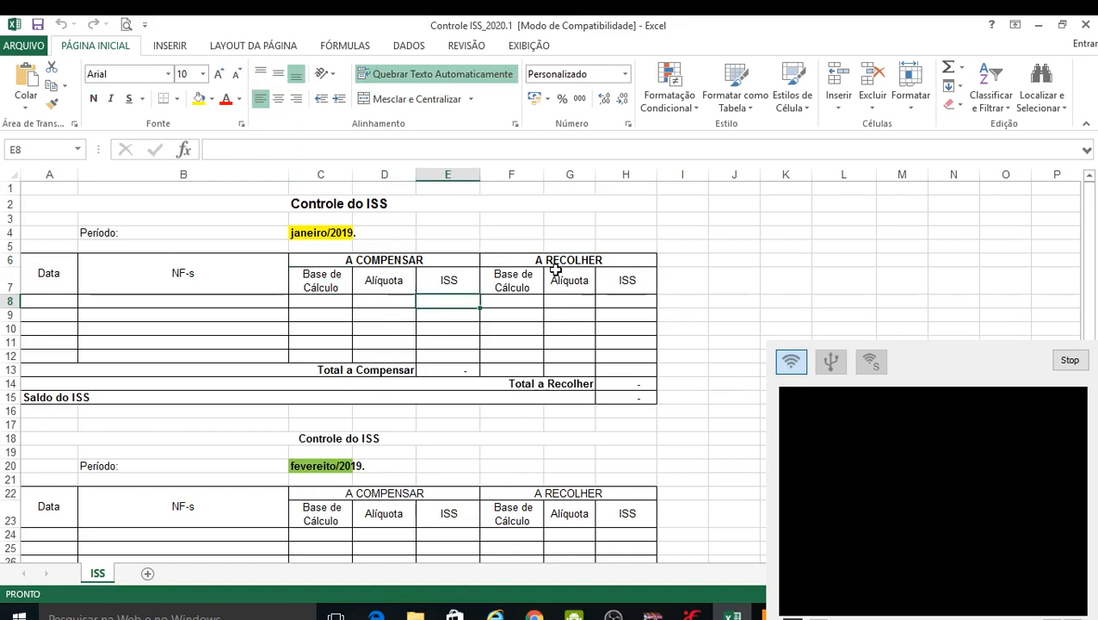
{"action": "left_click", "coordinate": [517, 302]}
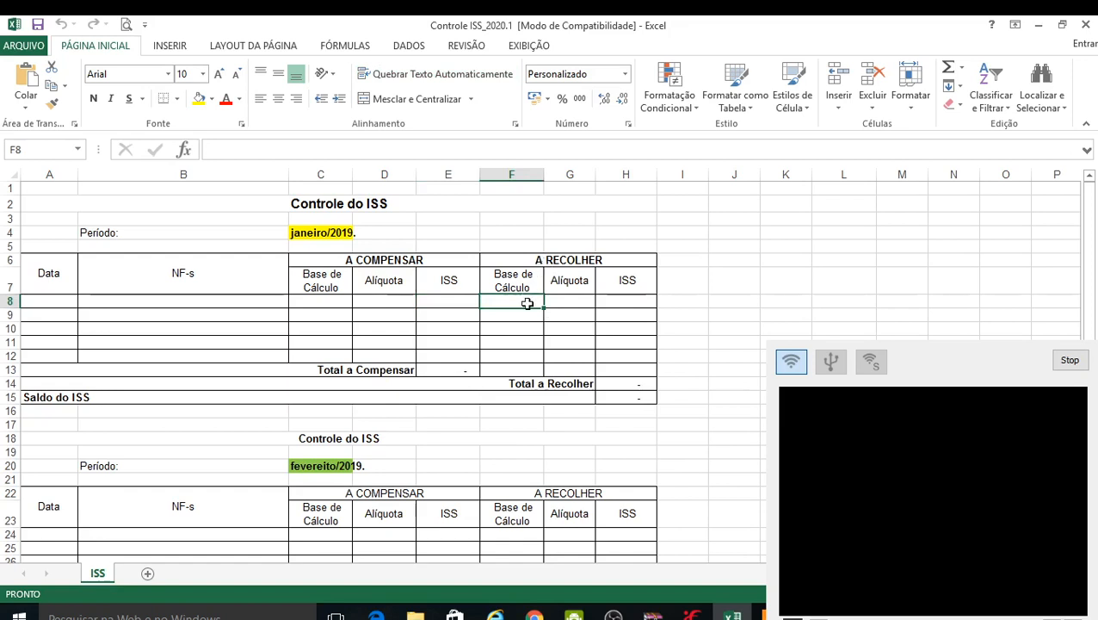
{"action": "left_click", "coordinate": [556, 300]}
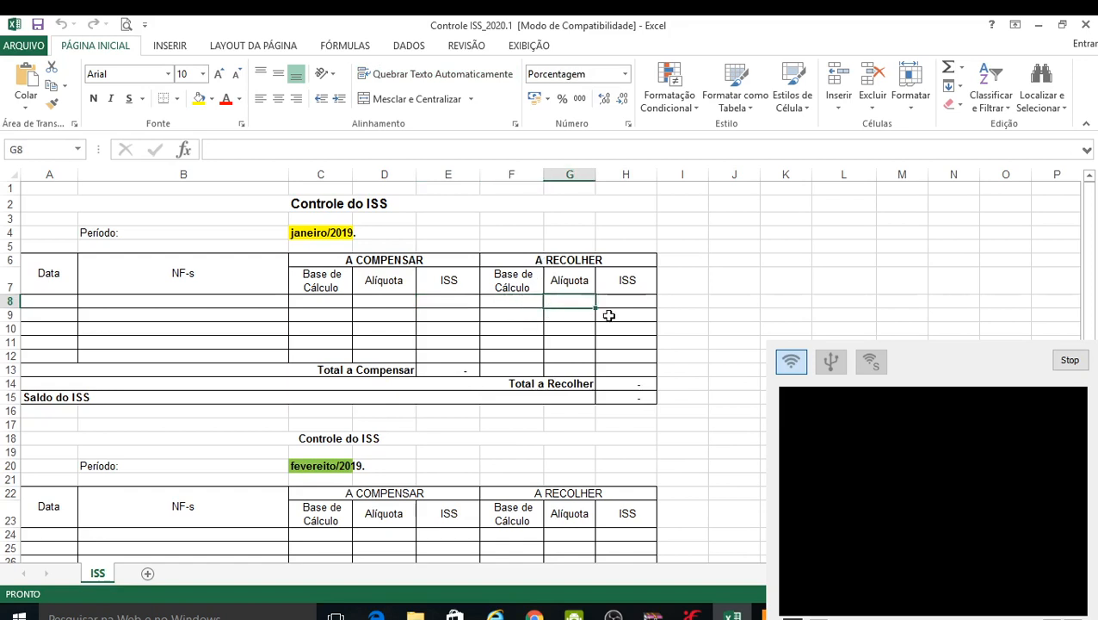
{"action": "left_click", "coordinate": [629, 303]}
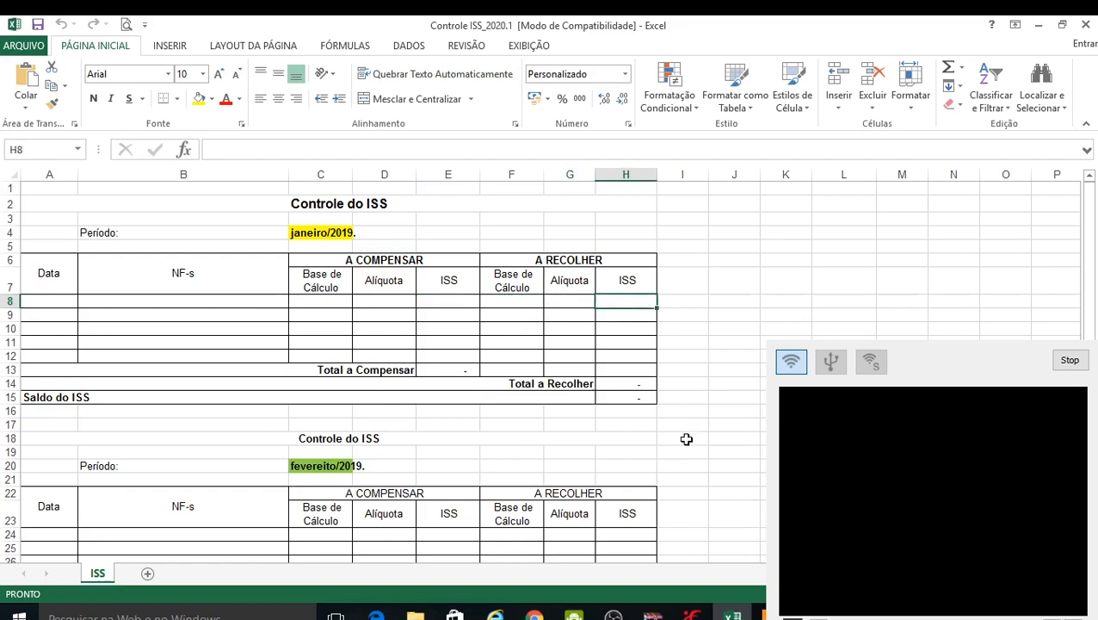
{"action": "key", "text": "Left"}
{"action": "key", "text": "Left"}
{"action": "key", "text": "Left"}
{"action": "key", "text": "Left"}
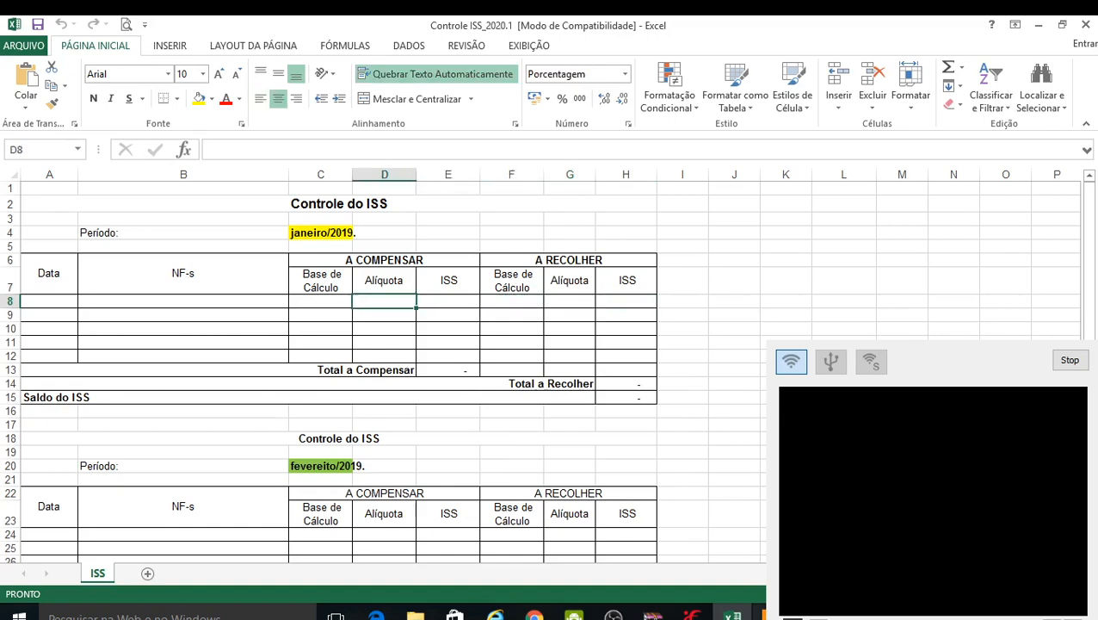
- Switch to the NF 13 WR ENGENHARIA invoice in Foxit Reader, check its service value and withheld ISS, and return to the Excel workbook
{"action": "key", "text": "alt+Tab"}
{"action": "scroll", "coordinate": [746, 459], "scroll_direction": "up", "scroll_amount": 3}
{"action": "scroll", "coordinate": [747, 459], "scroll_direction": "down", "scroll_amount": 4}
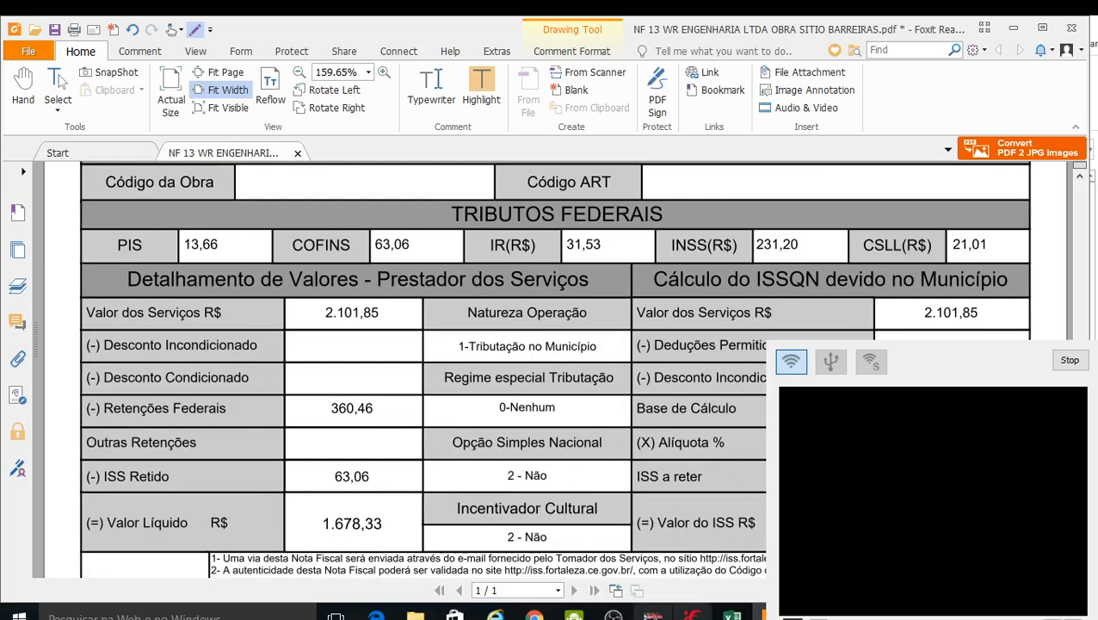
{"action": "left_click", "coordinate": [732, 617]}
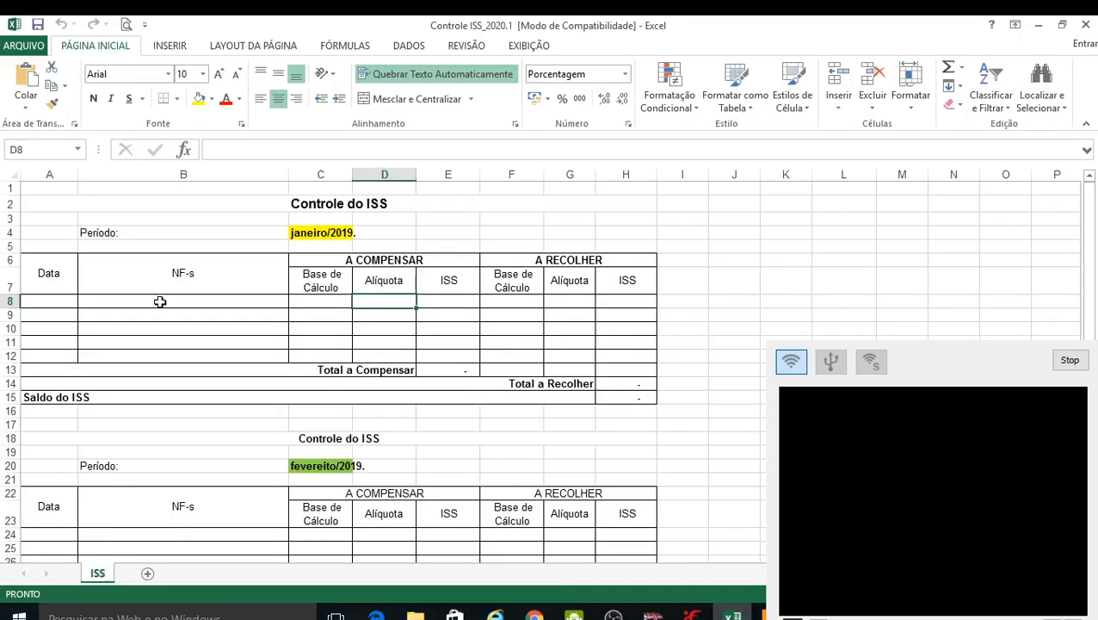
- Enter a Base de Cálculo of 2101 and an Alíquota of 3% under A COMPENSAR in row 8 of the janeiro/2019 table
{"action": "left_click", "coordinate": [160, 301]}
{"action": "key", "text": "Right"}
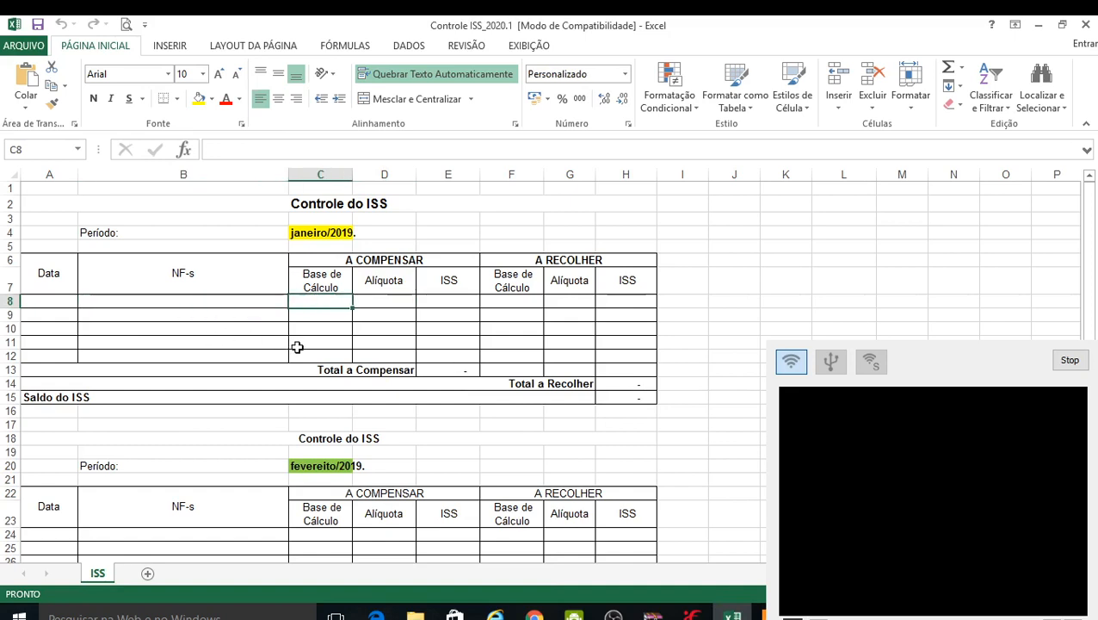
{"action": "type", "text": "20"}
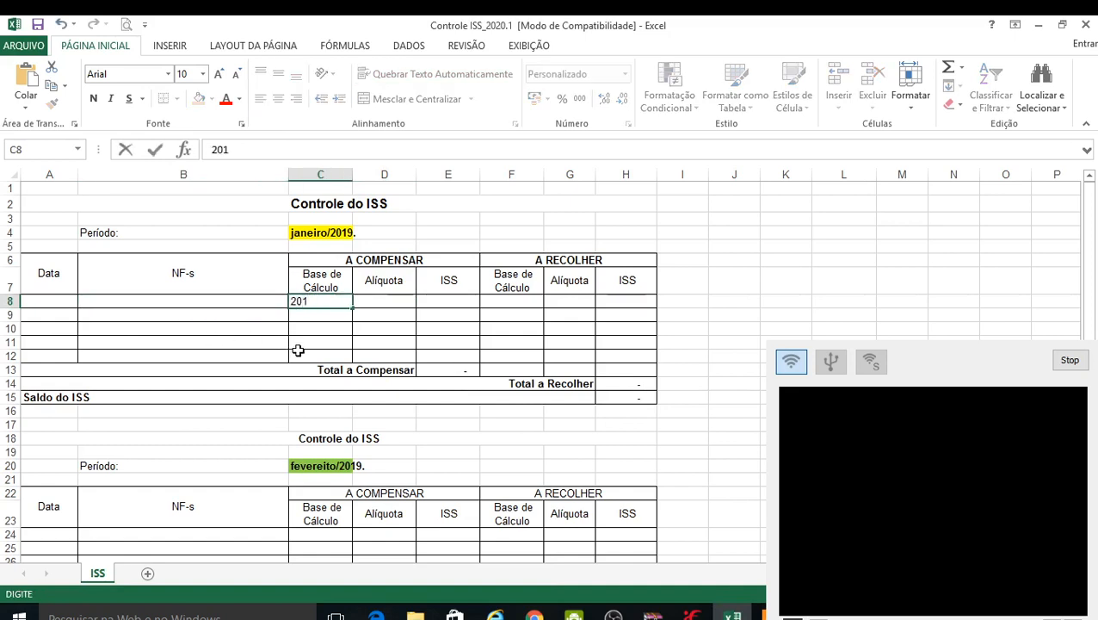
{"action": "type", "text": "1"}
{"action": "key", "text": "BackSpace"}
{"action": "key", "text": "BackSpace"}
{"action": "type", "text": "101"}
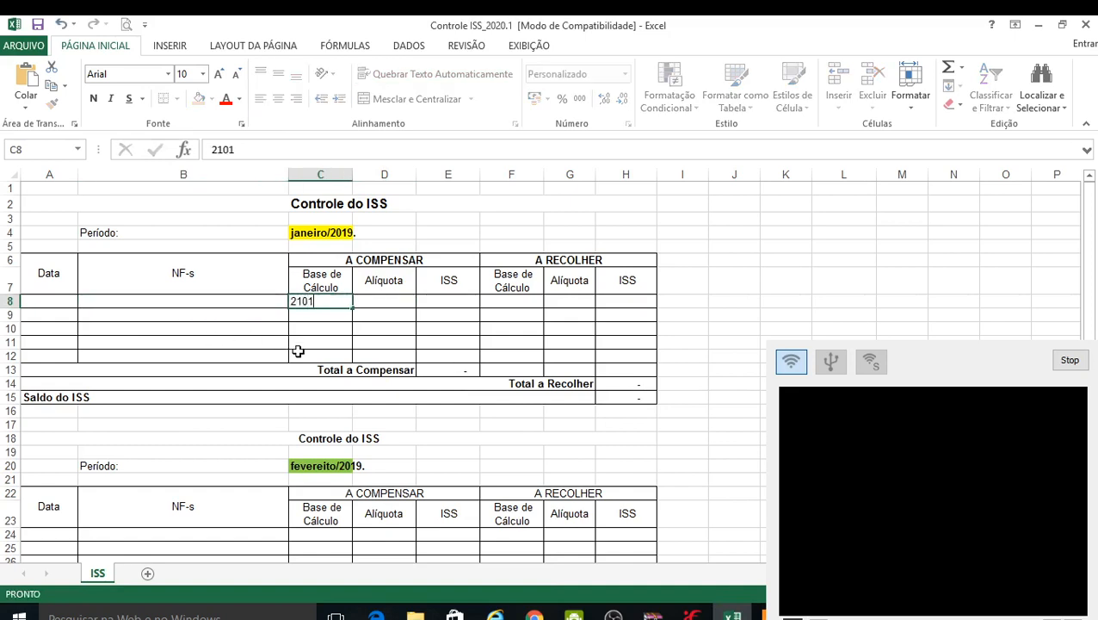
{"action": "key", "text": "Return"}
{"action": "key", "text": "Up"}
{"action": "key", "text": "Right"}
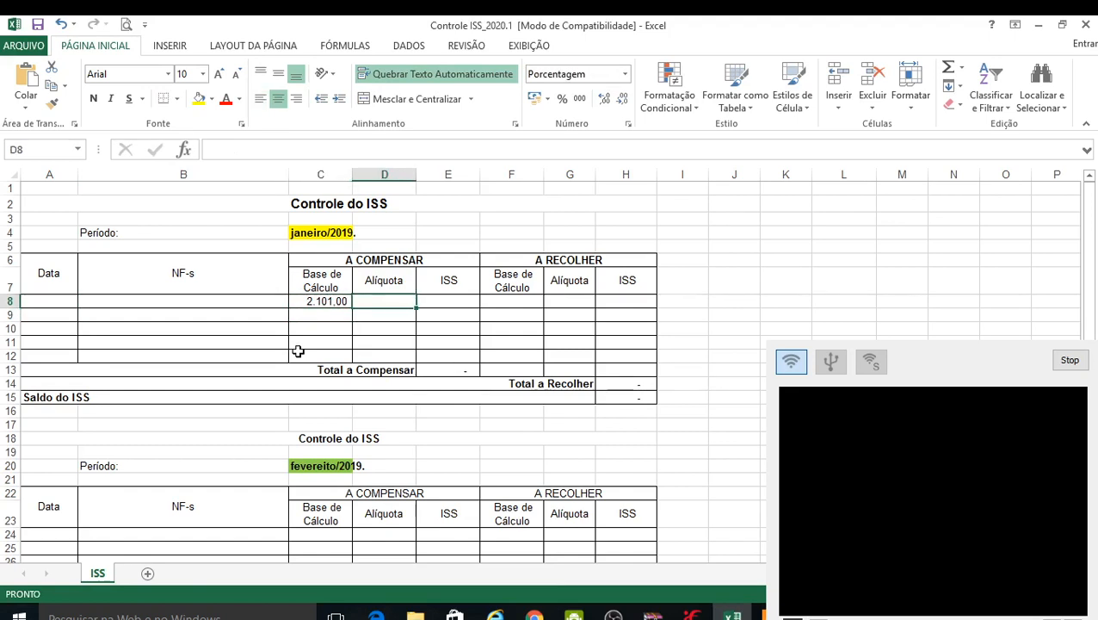
{"action": "type", "text": "3%"}
{"action": "key", "text": "Right"}
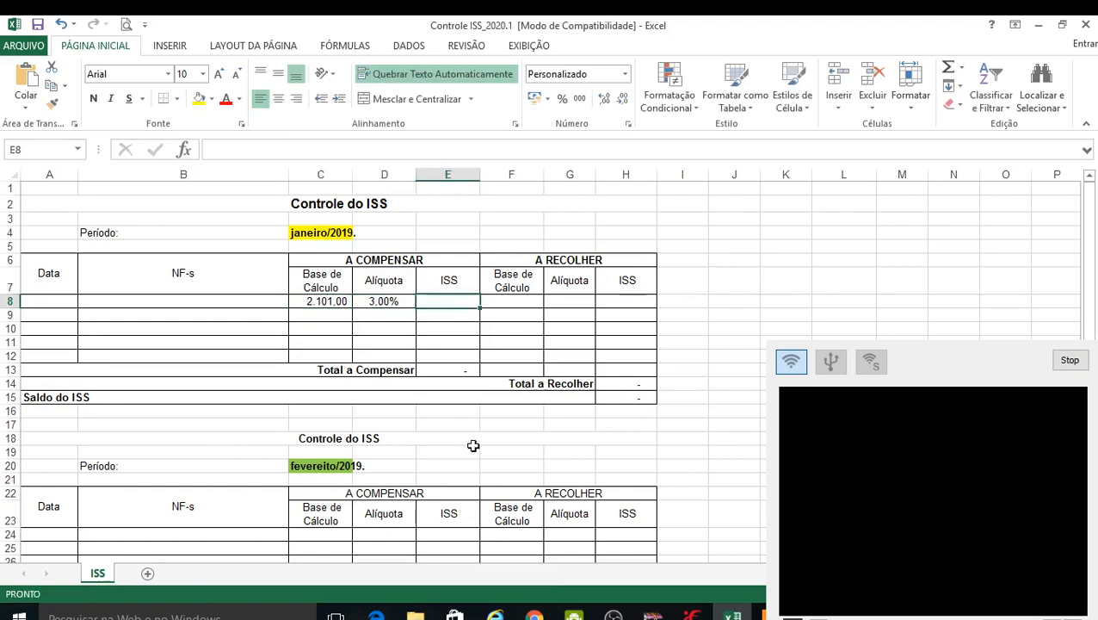
- Calculate the A COMPENSAR ISS in E8 with the formula =C8*D8
{"action": "type", "text": "="}
{"action": "left_click", "coordinate": [318, 301]}
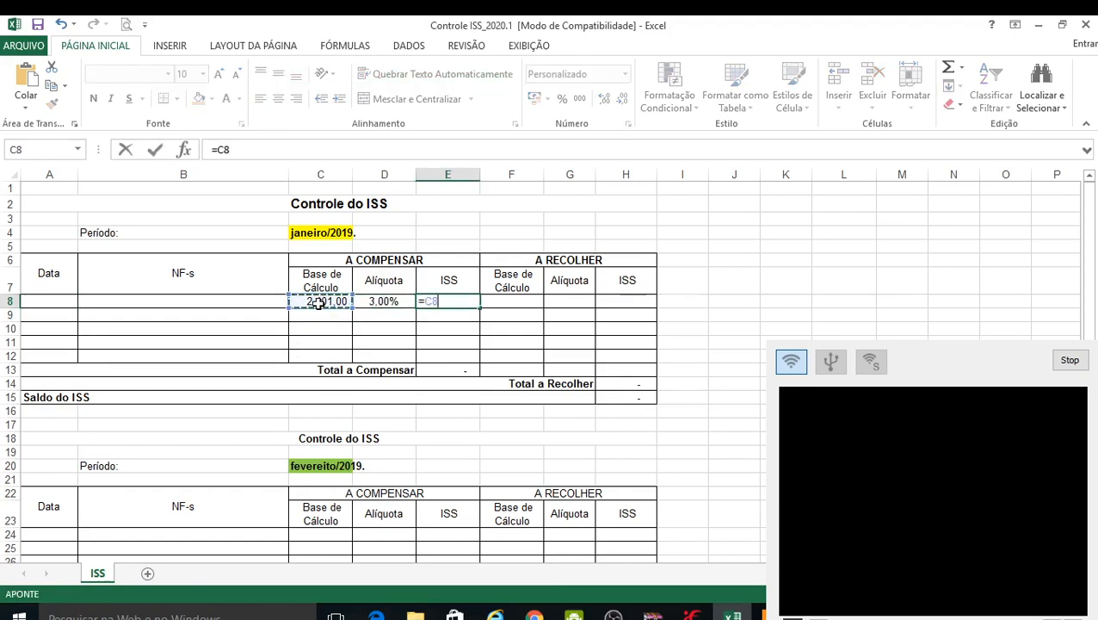
{"action": "type", "text": "*"}
{"action": "left_click", "coordinate": [386, 301]}
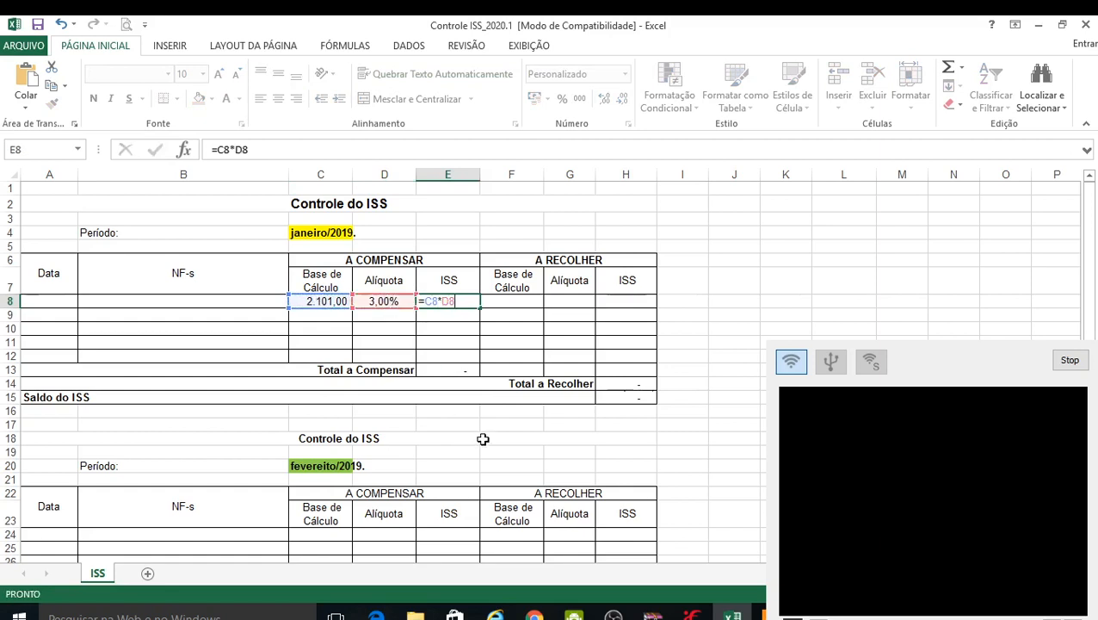
{"action": "key", "text": "Return"}
{"action": "key", "text": "Up"}
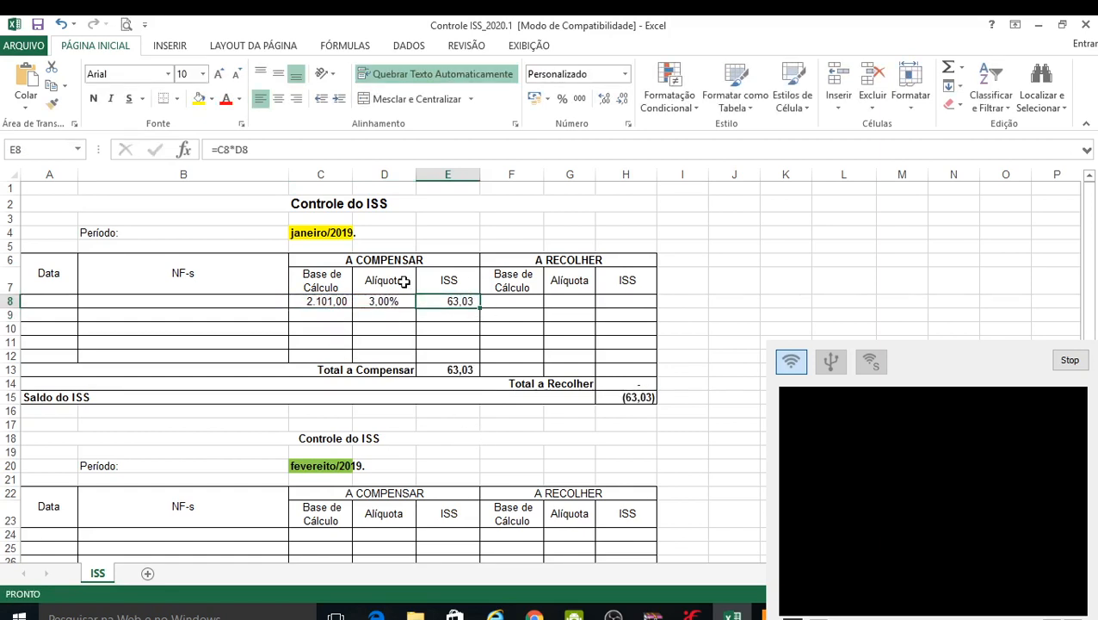
- Review row 8 across the A COMPENSAR and A RECOLHER columns and compare it with the NF 13 invoice in Foxit Reader
{"action": "key", "text": "Right"}
{"action": "key", "text": "Right"}
{"action": "key", "text": "Right"}
{"action": "key", "text": "Right"}
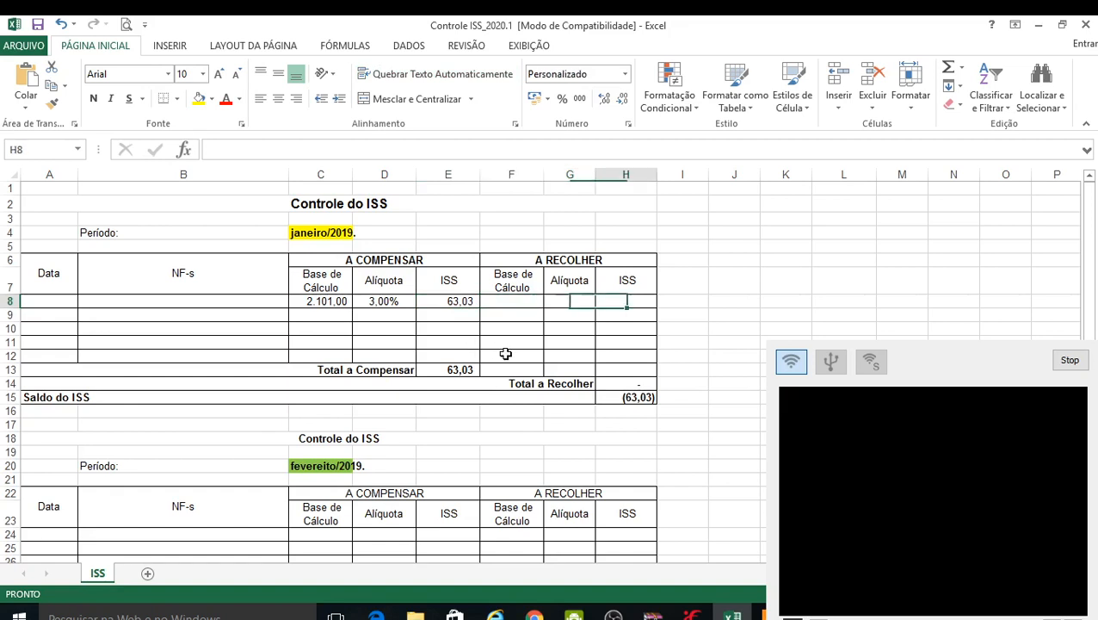
{"action": "key", "text": "Left"}
{"action": "key", "text": "Left"}
{"action": "key", "text": "Left"}
{"action": "key", "text": "Left"}
{"action": "key", "text": "Left"}
{"action": "key", "text": "Left"}
{"action": "key", "text": "Left"}
{"action": "key", "text": "Left"}
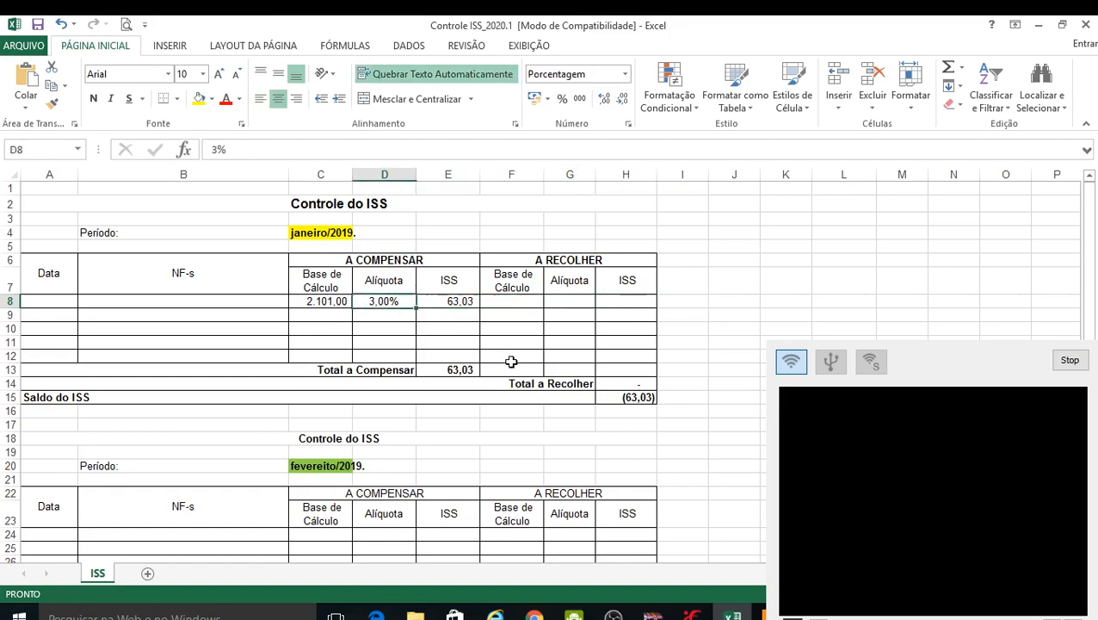
{"action": "key", "text": "Right"}
{"action": "key", "text": "Down"}
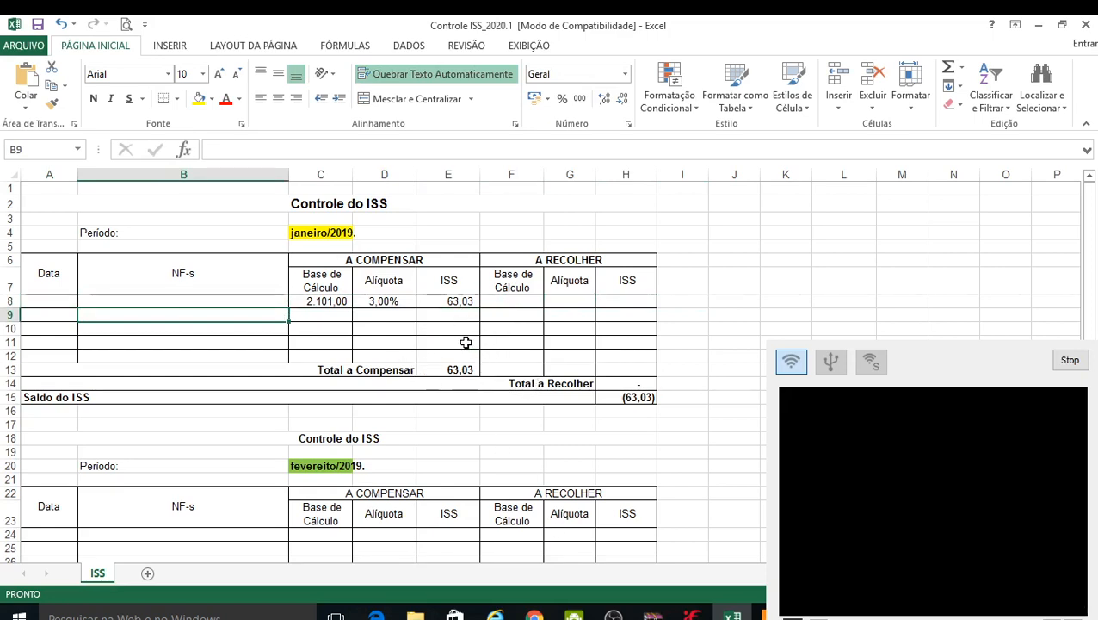
{"action": "key", "text": "alt+Tab"}
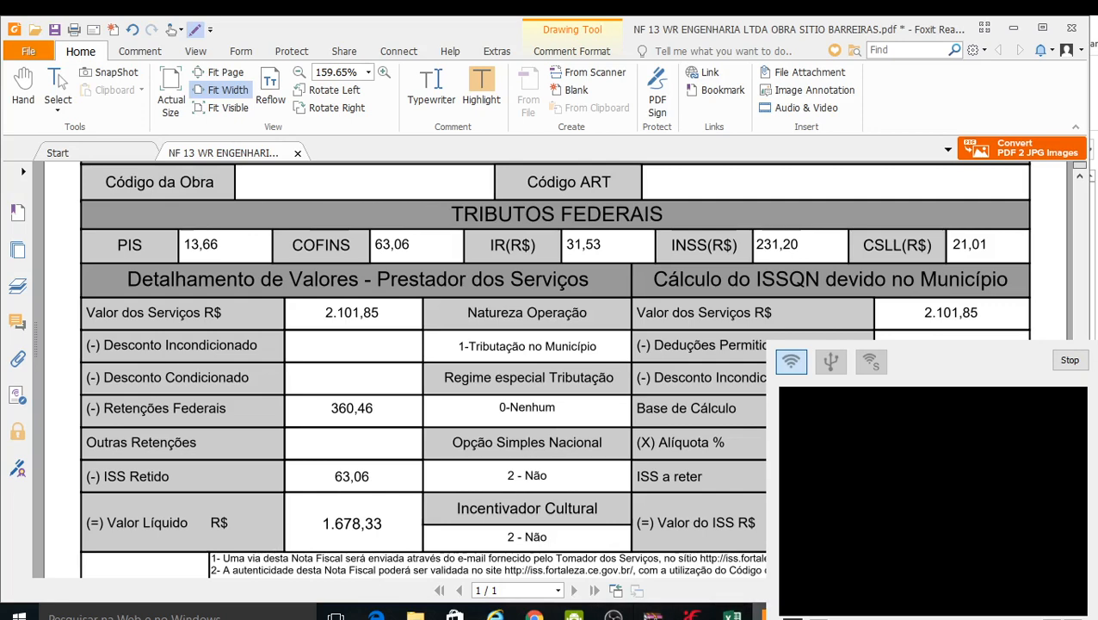
{"action": "left_click", "coordinate": [733, 617]}
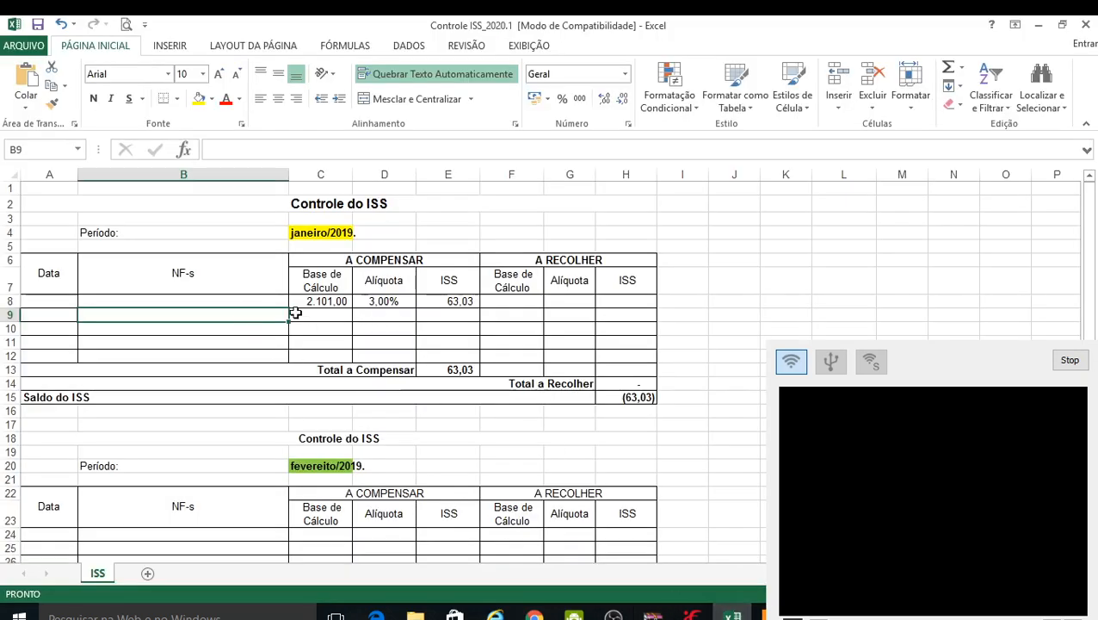
{"action": "key", "text": "Right"}
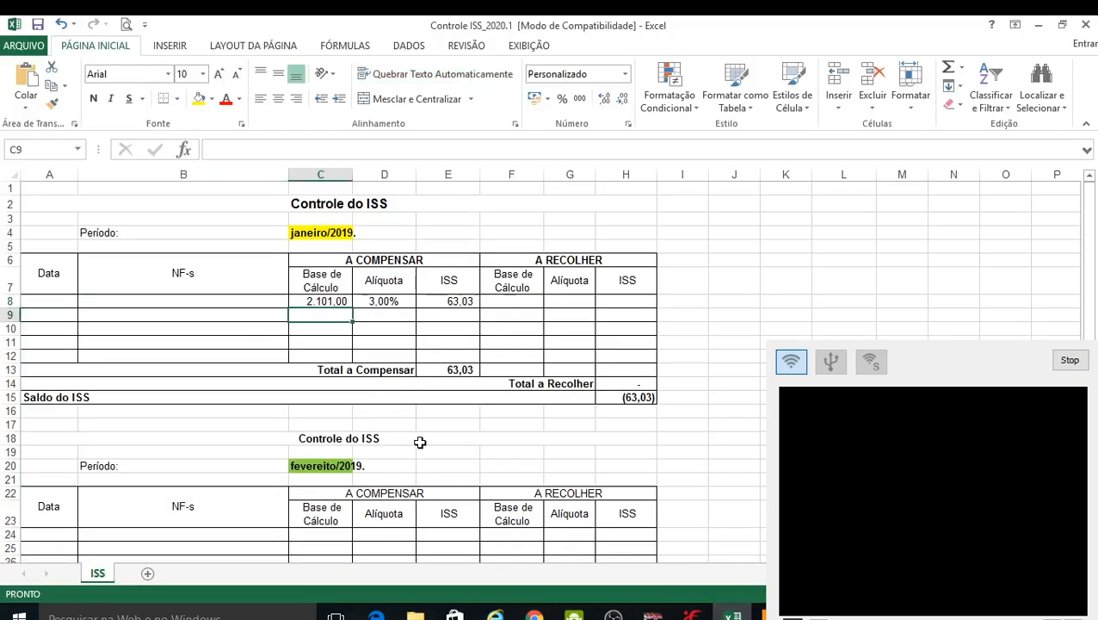
{"action": "key", "text": "Left"}
{"action": "key", "text": "Right"}
{"action": "key", "text": "Left"}
{"action": "key", "text": "Right"}
{"action": "type", "text": "200"}
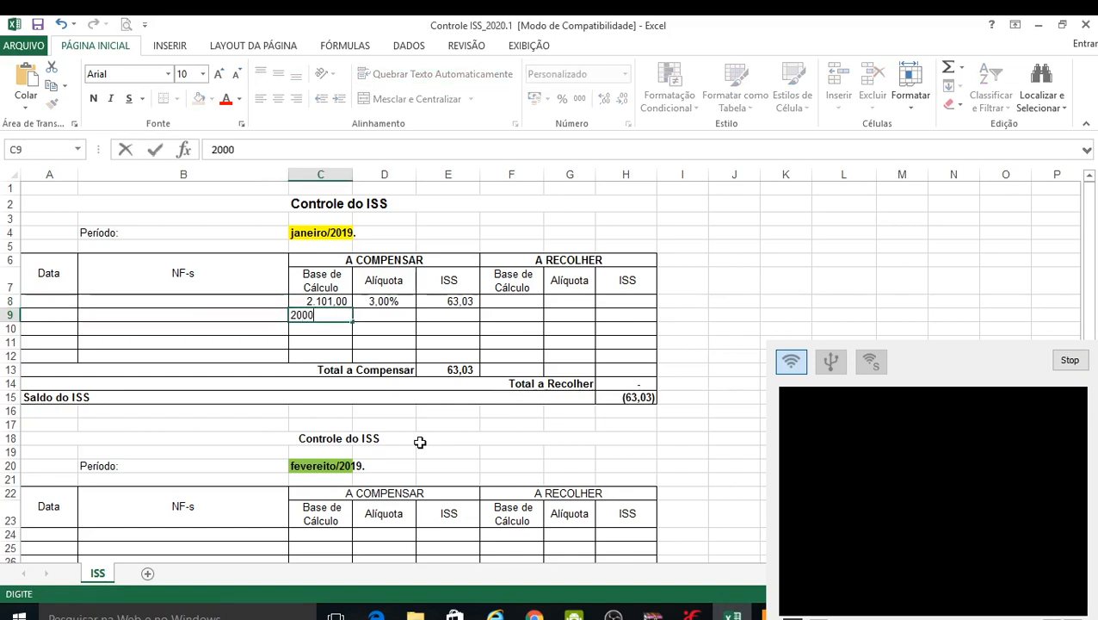
{"action": "type", "text": "0"}
{"action": "key", "text": "BackSpace"}
{"action": "key", "text": "BackSpace"}
{"action": "key", "text": "BackSpace"}
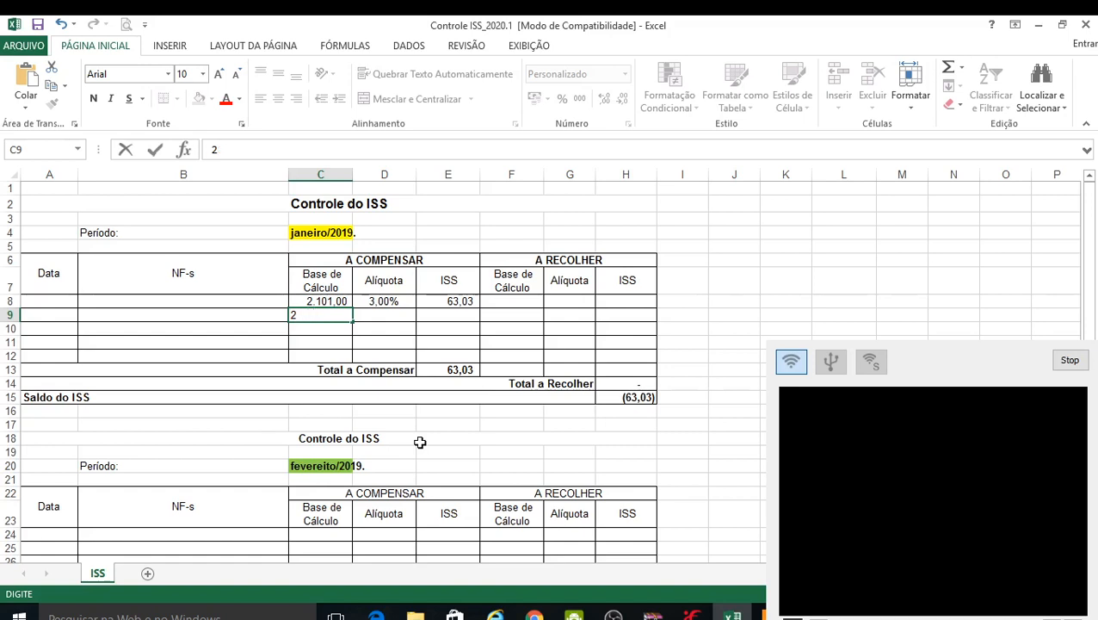
- Enter a Base de Cálculo of 2.000 and an Alíquota of 3% under A RECOLHER in row 9 of the janeiro/2019 table
{"action": "key", "text": "Right"}
{"action": "key", "text": "Right"}
{"action": "key", "text": "Right"}
{"action": "type", "text": "2"}
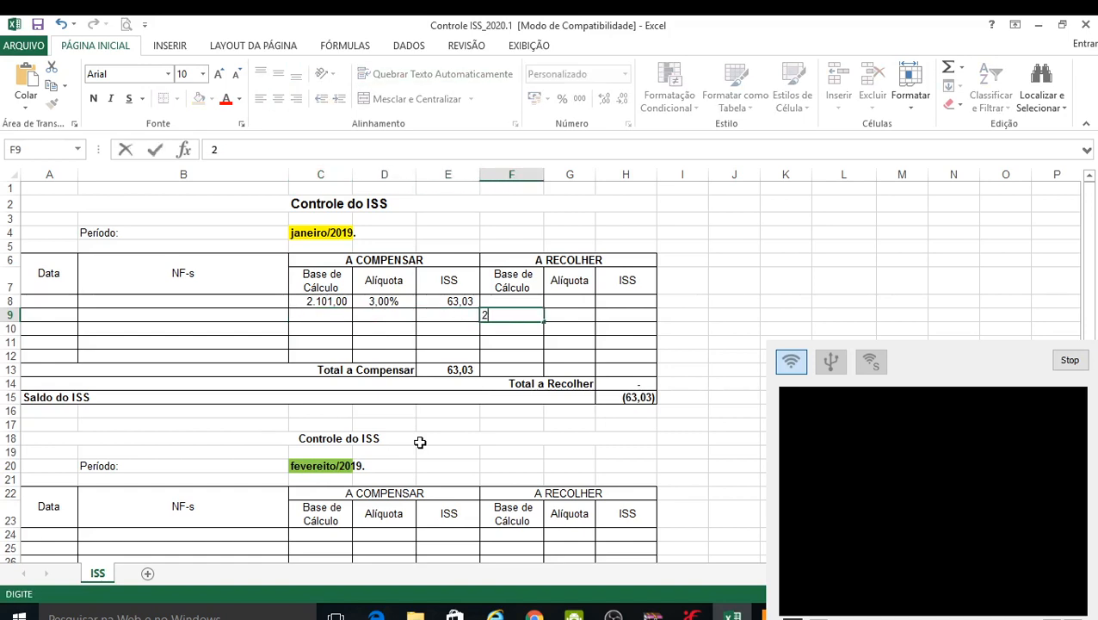
{"action": "type", "text": ".000"}
{"action": "key", "text": "Return"}
{"action": "key", "text": "Up"}
{"action": "key", "text": "Right"}
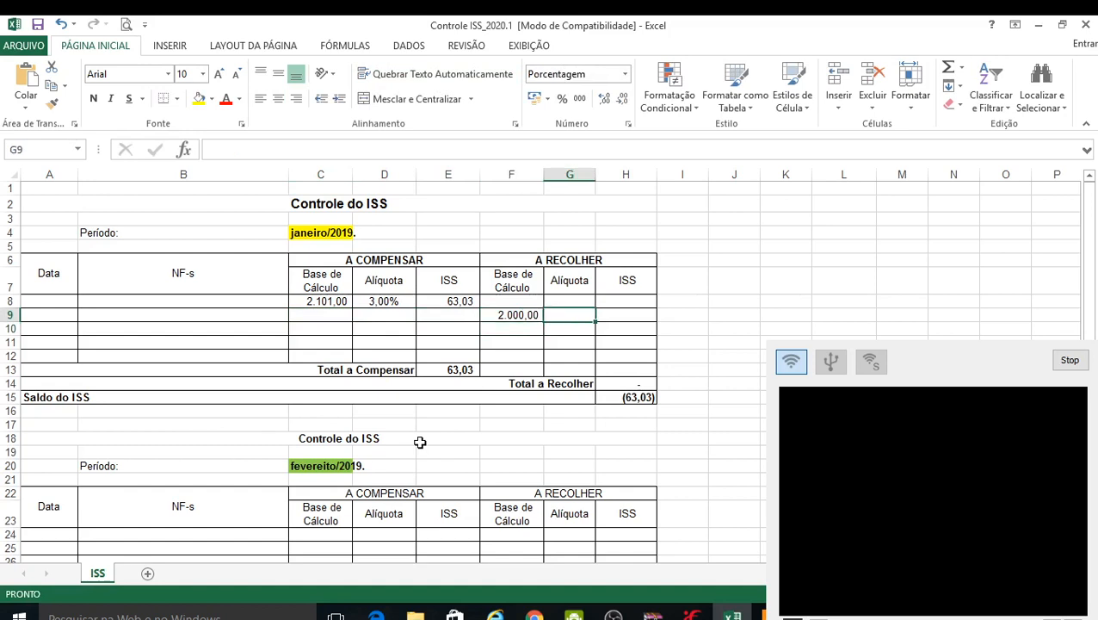
{"action": "type", "text": "3"}
{"action": "key", "text": "Right"}
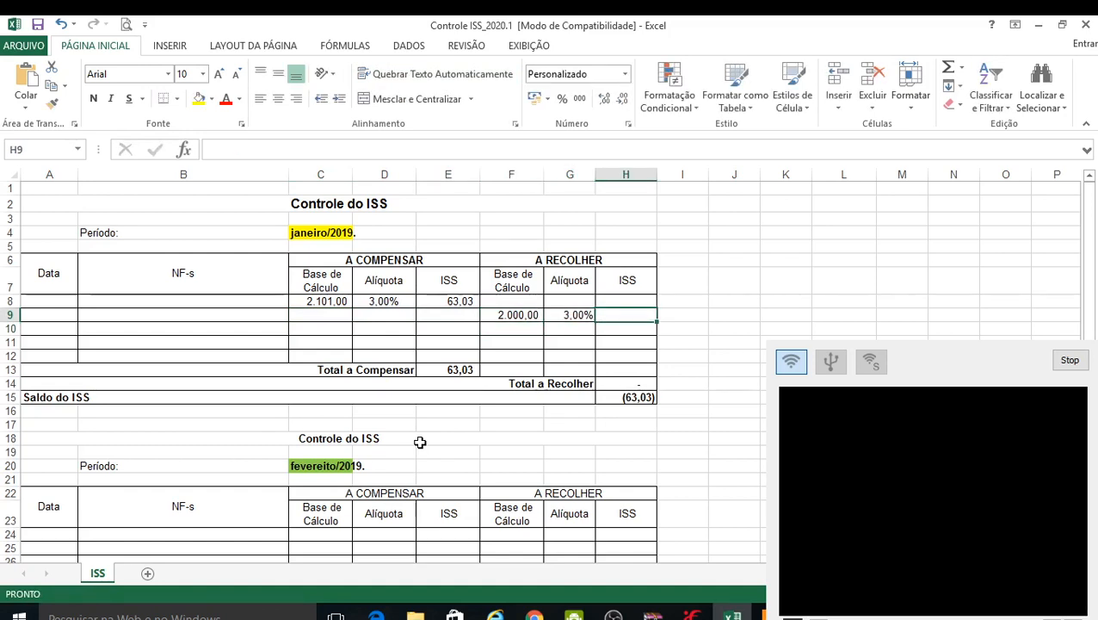
- Calculate the A RECOLHER ISS in H9 with the formula =F9*G9
{"action": "type", "text": "="}
{"action": "left_click", "coordinate": [499, 316]}
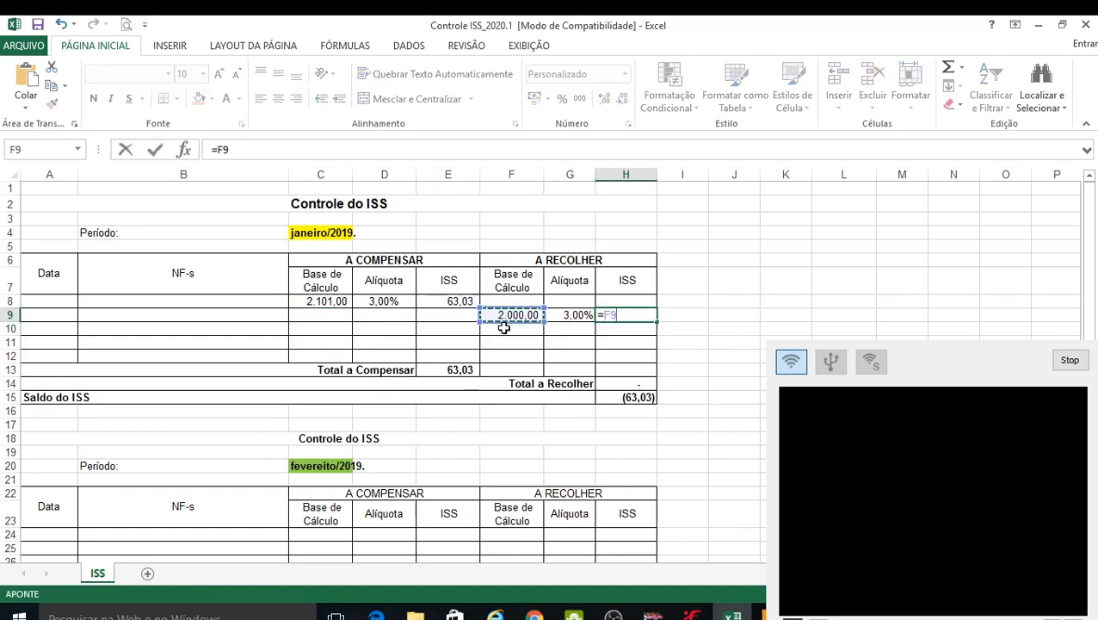
{"action": "type", "text": "*"}
{"action": "left_click", "coordinate": [579, 315]}
{"action": "key", "text": "Return"}
{"action": "key", "text": "Up"}
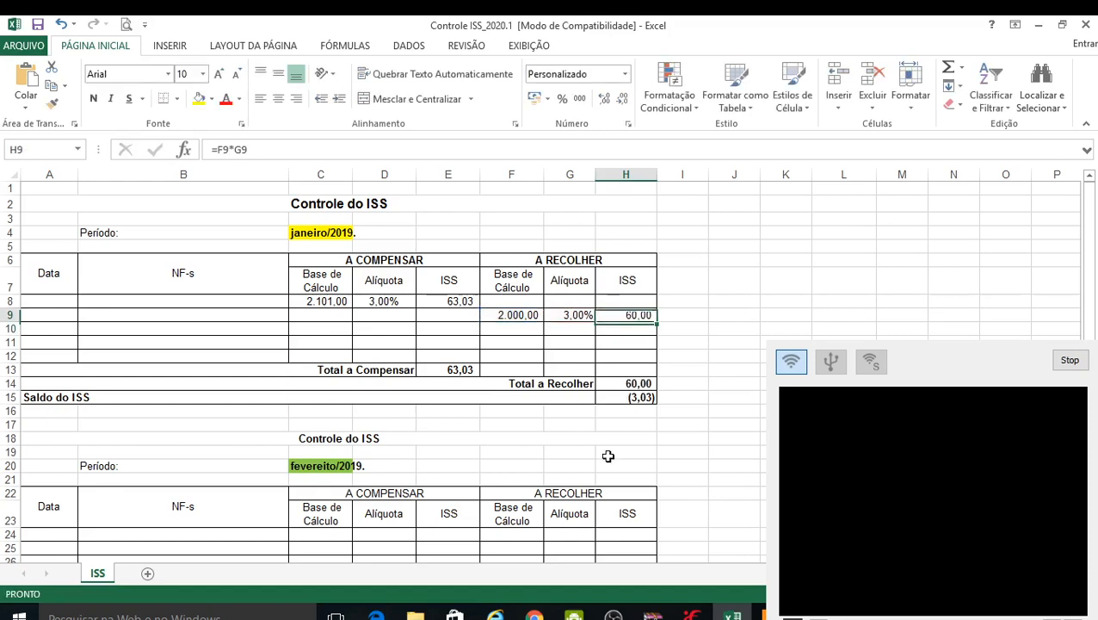
- Examine the January entries against the Total a Compensar, Total a Recolher and Saldo do ISS rows
{"action": "key", "text": "Left"}
{"action": "key", "text": "Left"}
{"action": "key", "text": "Left"}
{"action": "key", "text": "Left"}
{"action": "key", "text": "Up"}
{"action": "key", "text": "Right"}
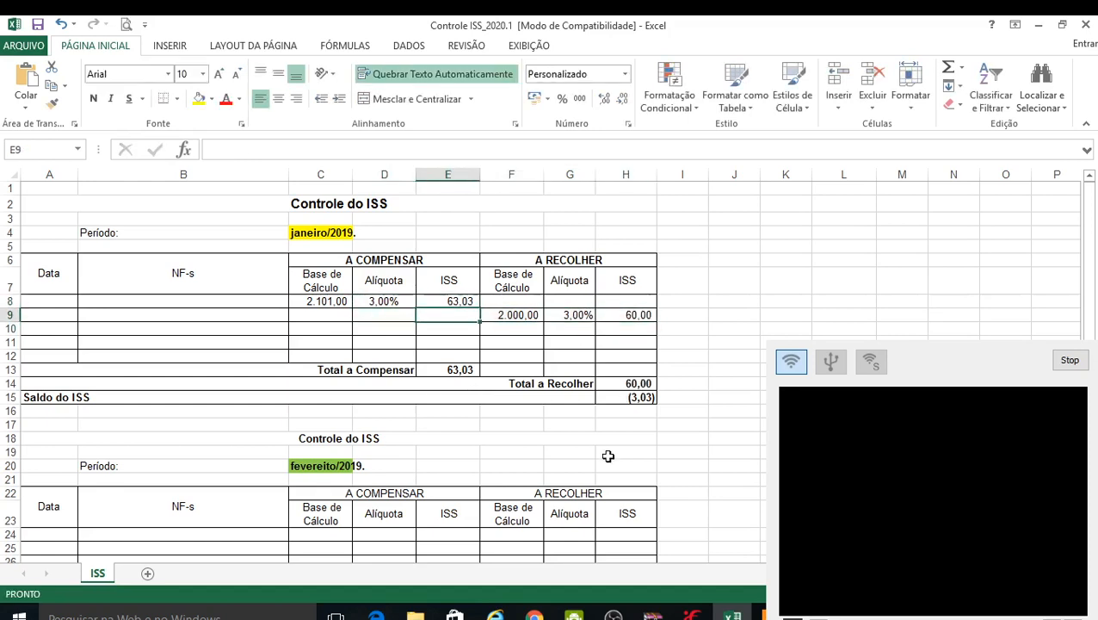
{"action": "key", "text": "Down"}
{"action": "key", "text": "Down"}
{"action": "key", "text": "Down"}
{"action": "key", "text": "Down"}
{"action": "key", "text": "Down"}
{"action": "key", "text": "Down"}
{"action": "key", "text": "Right"}
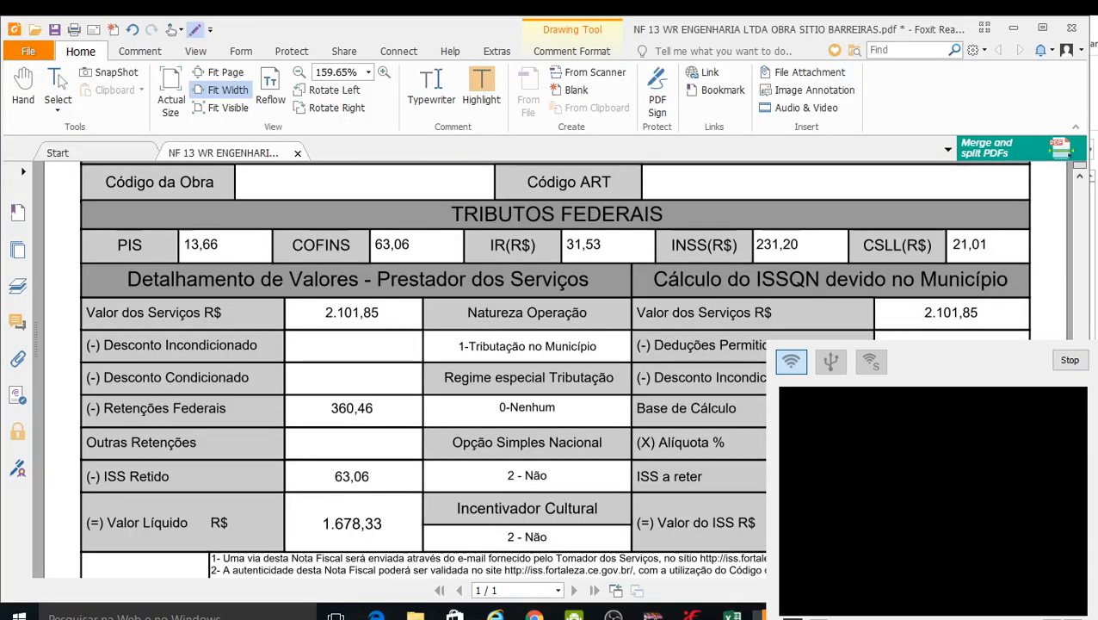
- Switch to Foxit Reader and mark the Valor dos Serviços and Deduções Permitidas em Lei fields of the NF 13 invoice in red pencil
{"action": "left_click", "coordinate": [762, 614]}
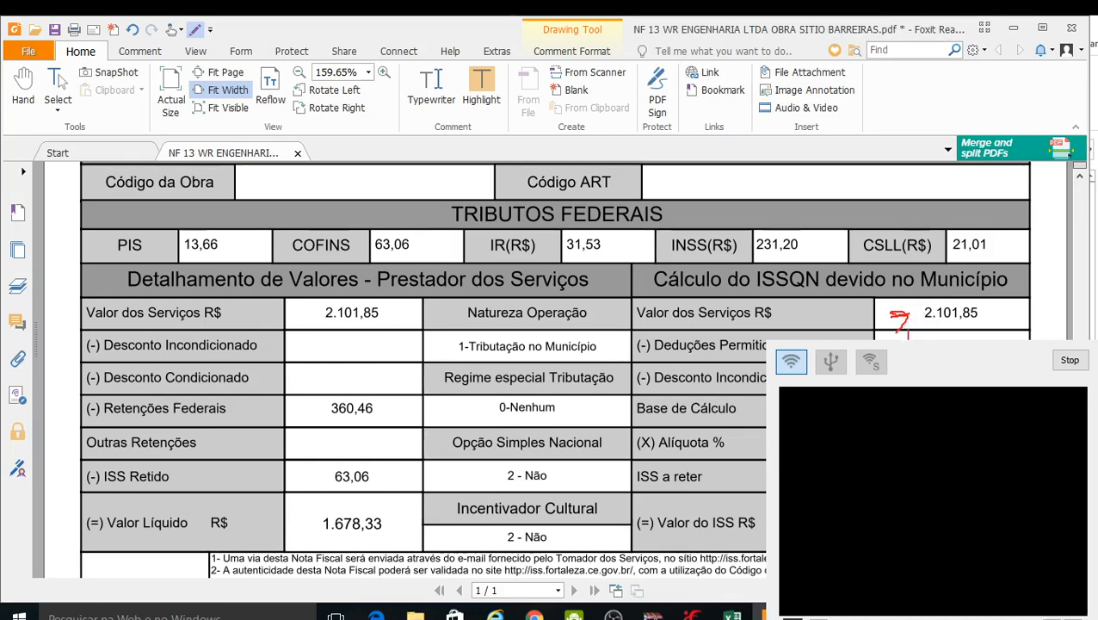
{"action": "left_click_drag", "start_coordinate": [993, 333], "coordinate": [913, 328]}
{"action": "scroll", "coordinate": [551, 370], "scroll_direction": "down", "scroll_amount": 3}
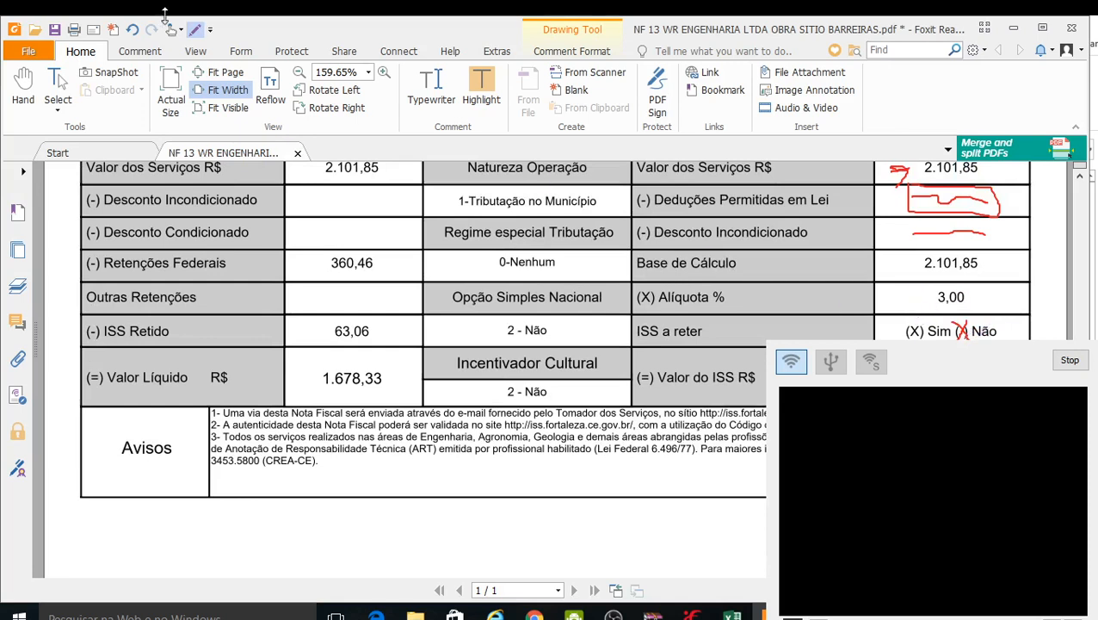
- Undo the latest red pencil marks and outline the Sim/Não choice for ISS a reter in red on the invoice
{"action": "left_click", "coordinate": [134, 31]}
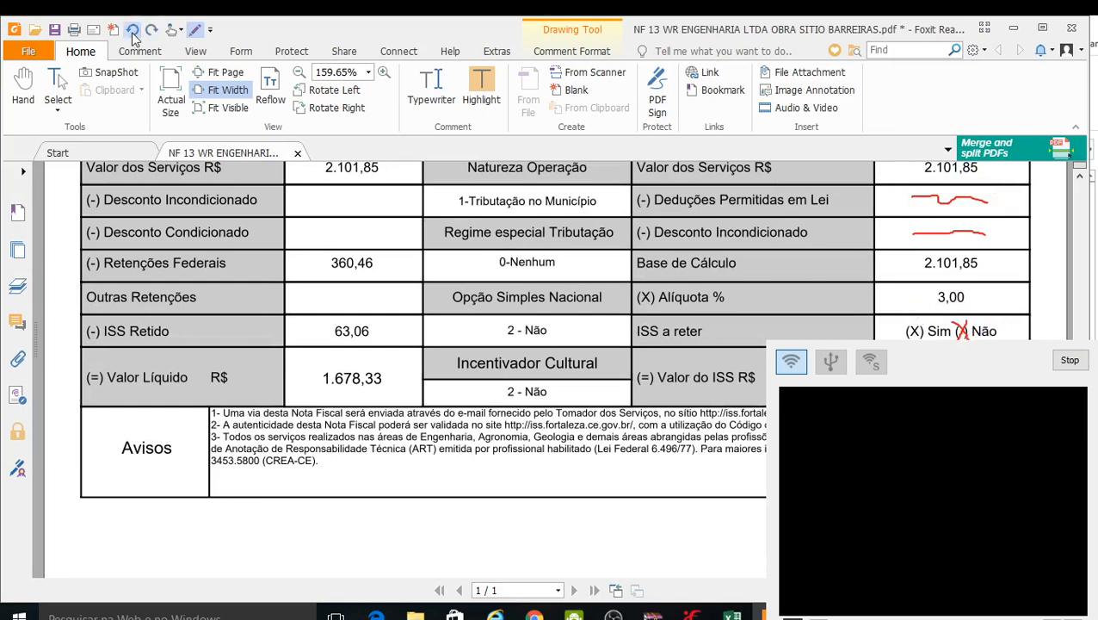
{"action": "left_click", "coordinate": [134, 33]}
{"action": "left_click", "coordinate": [134, 33]}
{"action": "left_click_drag", "start_coordinate": [894, 312], "coordinate": [897, 337]}
{"action": "mouse_move", "coordinate": [1008, 338]}
{"action": "left_mouse_down"}
{"action": "mouse_move", "coordinate": [1005, 311]}
{"action": "mouse_move", "coordinate": [896, 310]}
{"action": "left_mouse_up"}
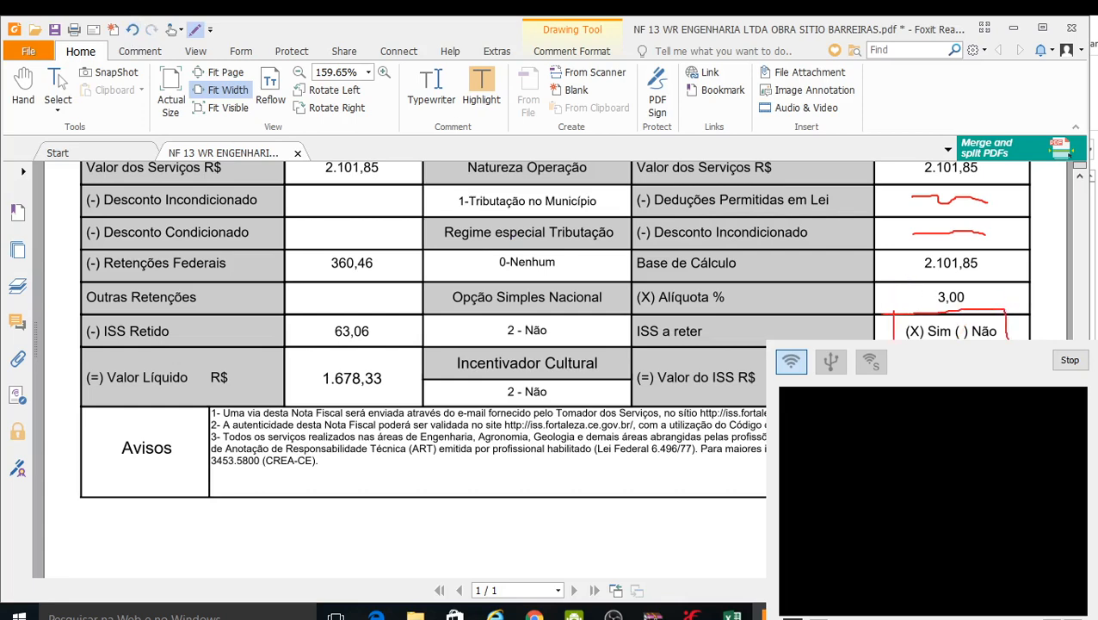
- Switch to the Controle ISS_2020.1 workbook in Excel and review the A COMPENSAR and A RECOLHER headings of the janeiro/2019 table
{"action": "left_click", "coordinate": [732, 616]}
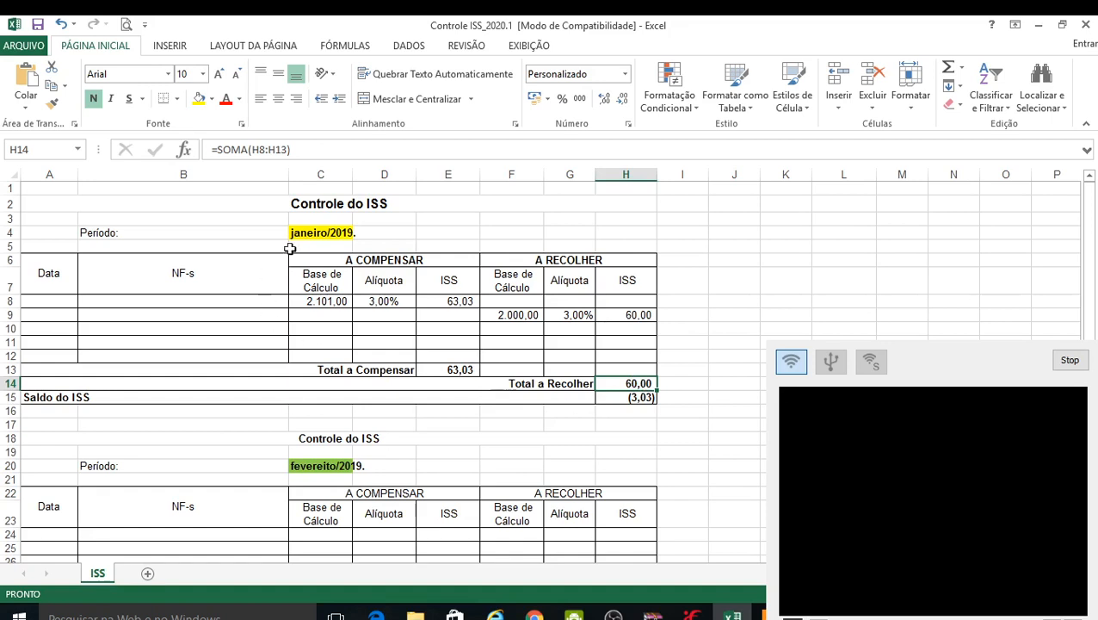
{"action": "left_click", "coordinate": [358, 263]}
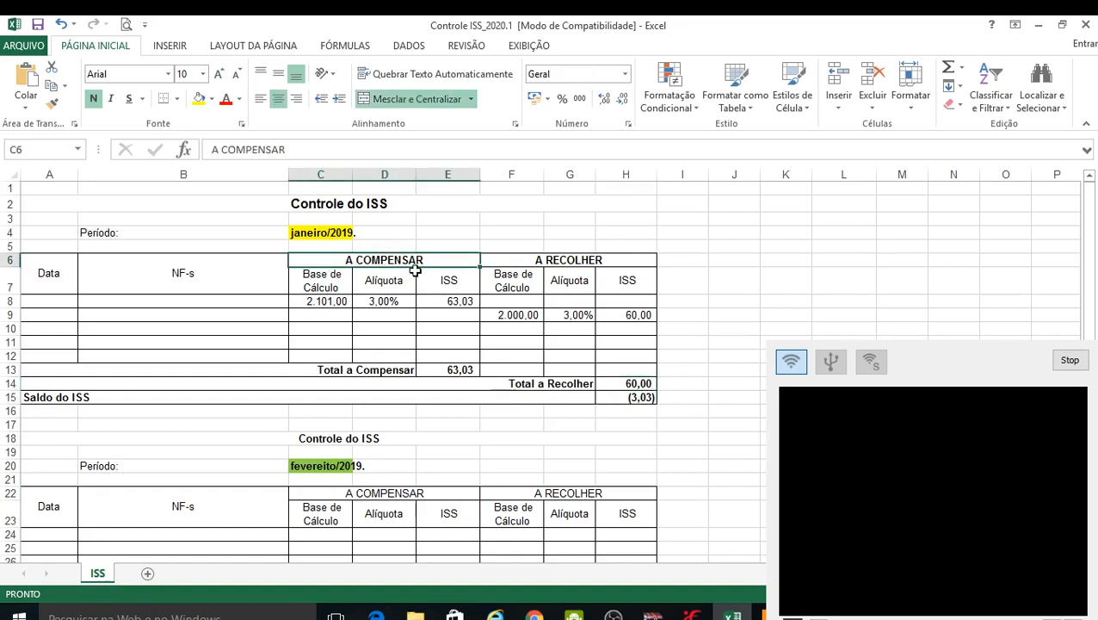
{"action": "left_click", "coordinate": [515, 260]}
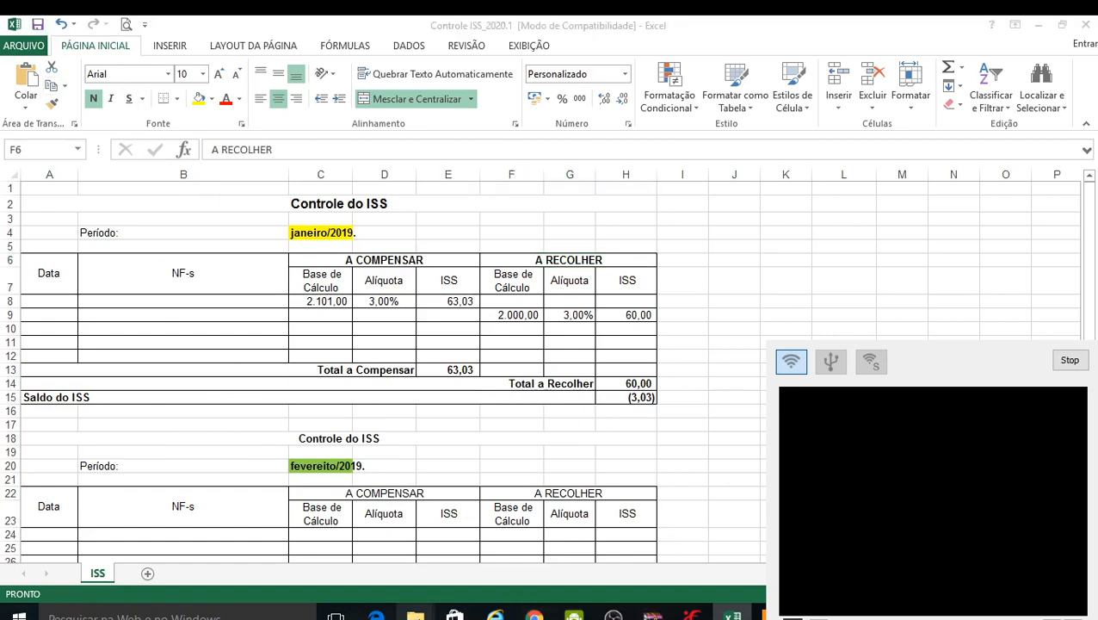
- Switch to File Explorer, go back to the MODULO FISCAL folder and open the Controle ICMS_2020.1 workbook
{"action": "mouse_move", "coordinate": [415, 613]}
{"action": "left_click", "coordinate": [339, 562]}
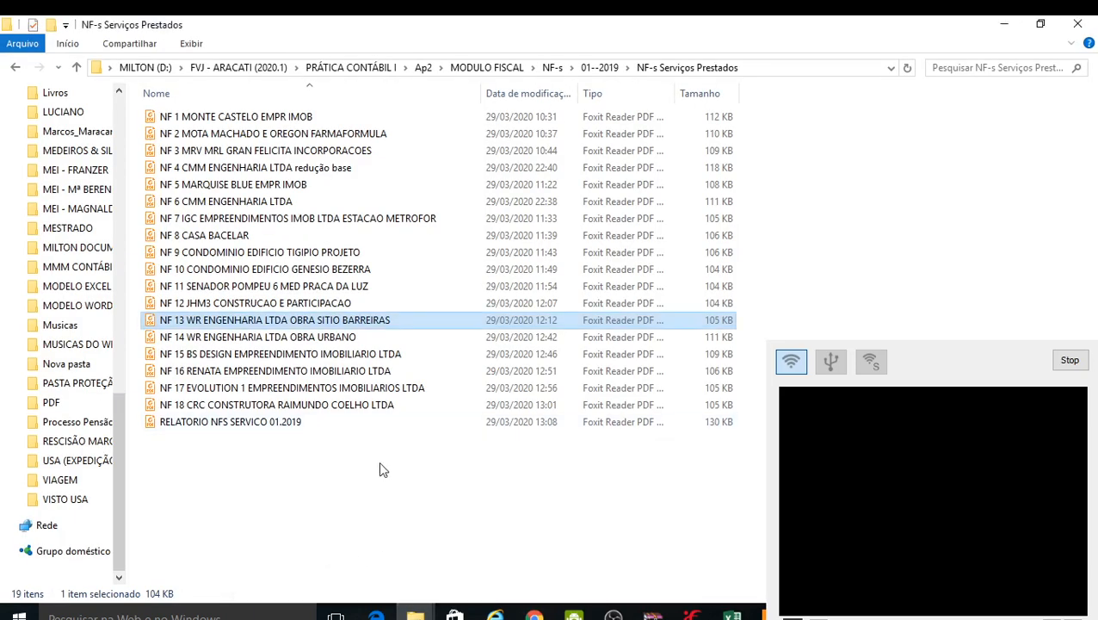
{"action": "left_click", "coordinate": [15, 68]}
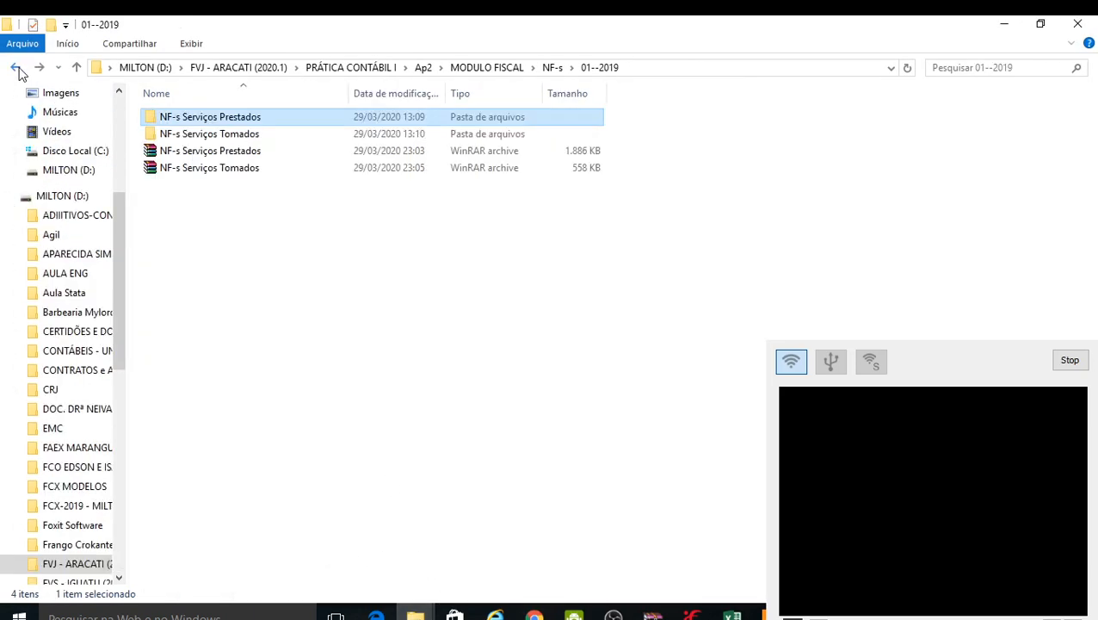
{"action": "left_click", "coordinate": [15, 68]}
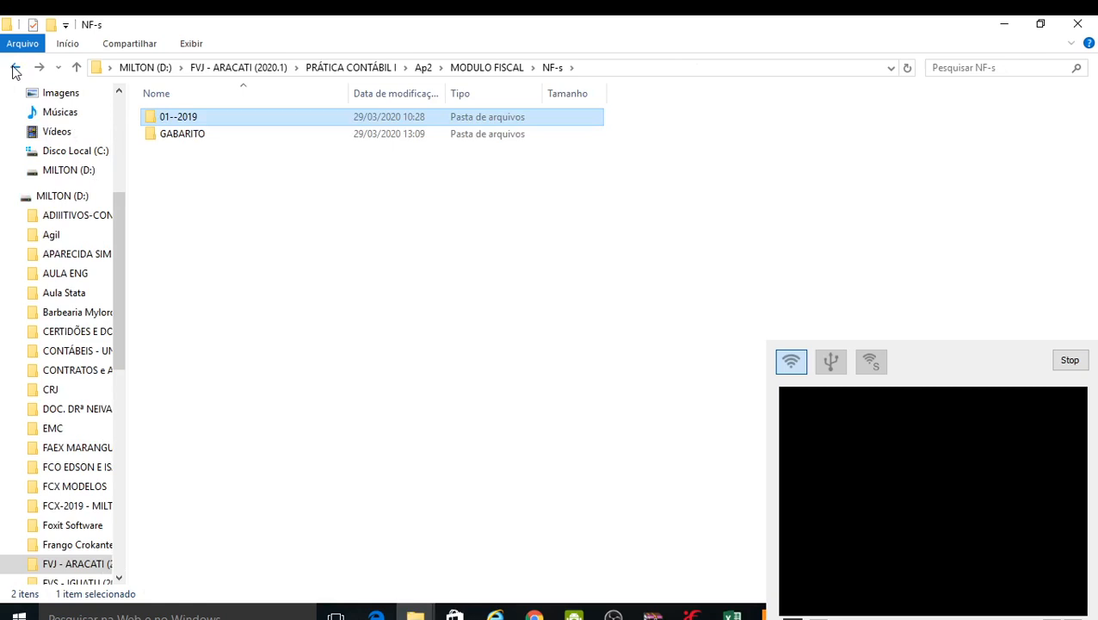
{"action": "left_click", "coordinate": [14, 68]}
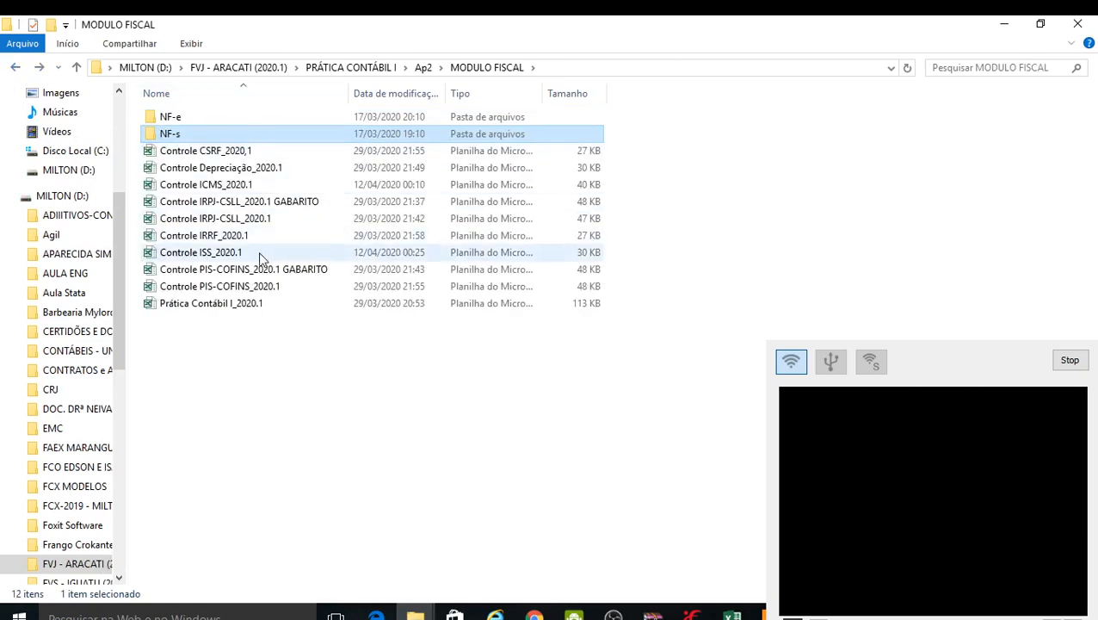
{"action": "double_click", "coordinate": [209, 185]}
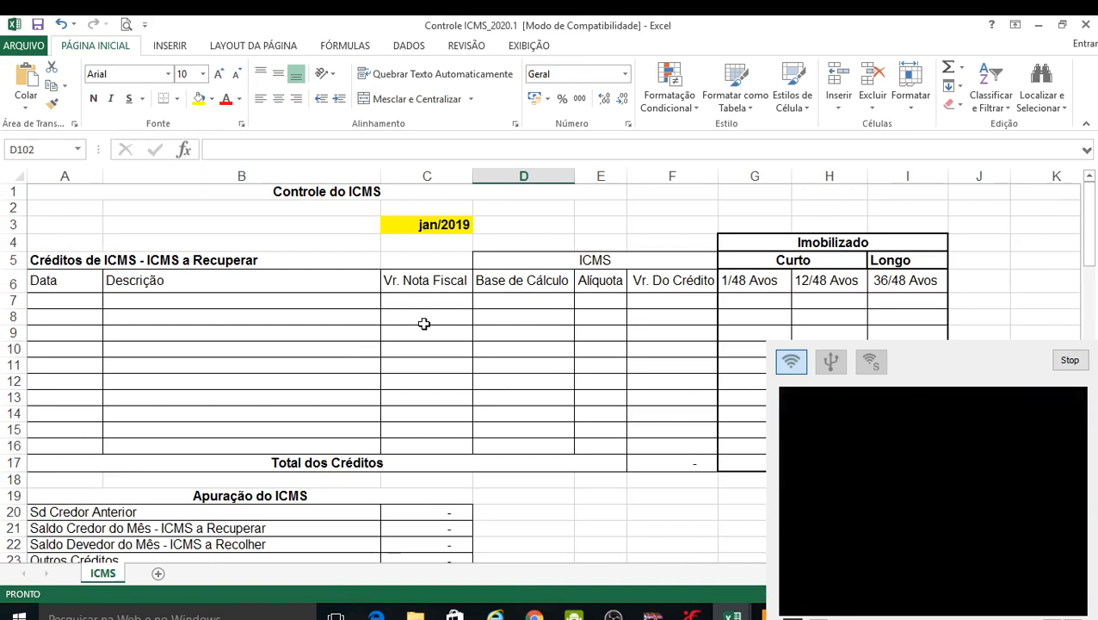
- Examine the Curto, ICMS and Alíquota headings of the jan/2019 Créditos de ICMS table
{"action": "left_click", "coordinate": [755, 262]}
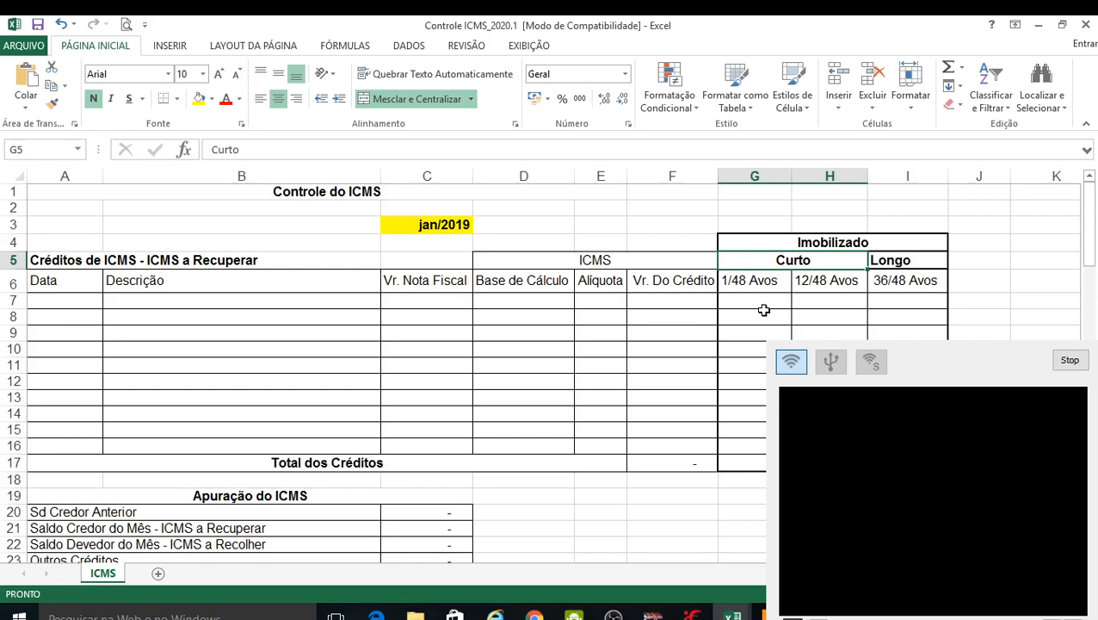
{"action": "key", "text": "Up"}
{"action": "key", "text": "Up"}
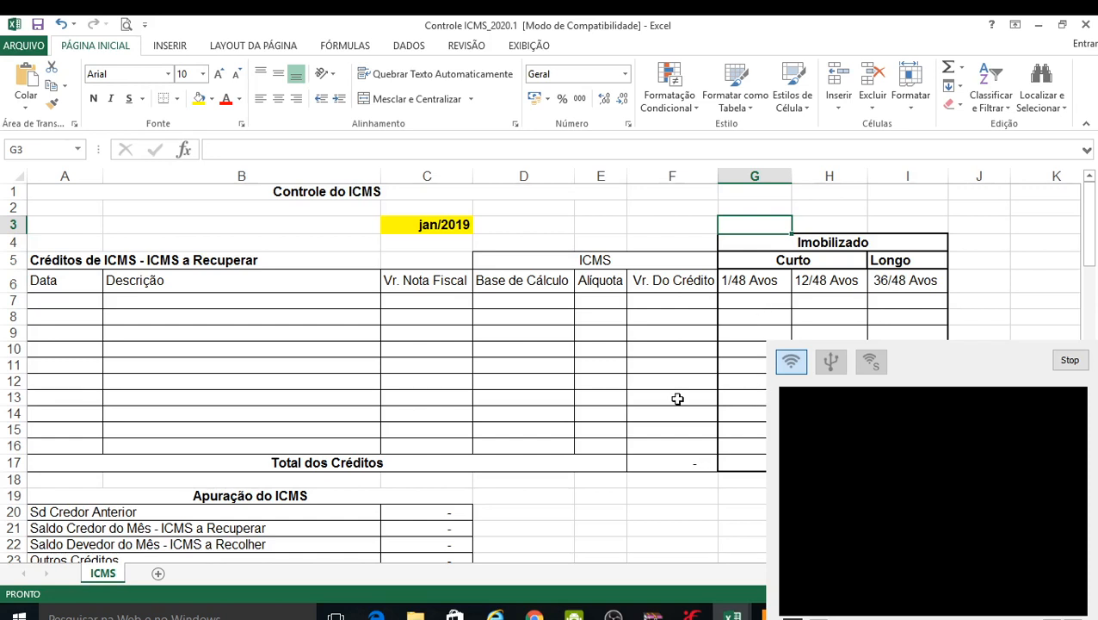
{"action": "key", "text": "Left"}
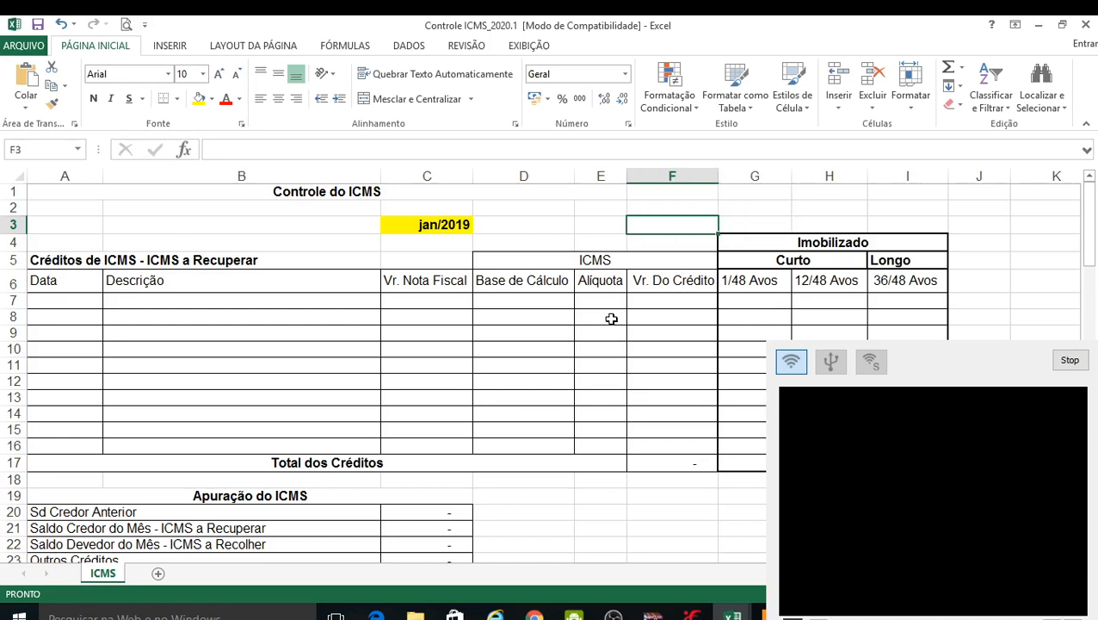
{"action": "key", "text": "Up"}
{"action": "key", "text": "Up"}
{"action": "key", "text": "Left"}
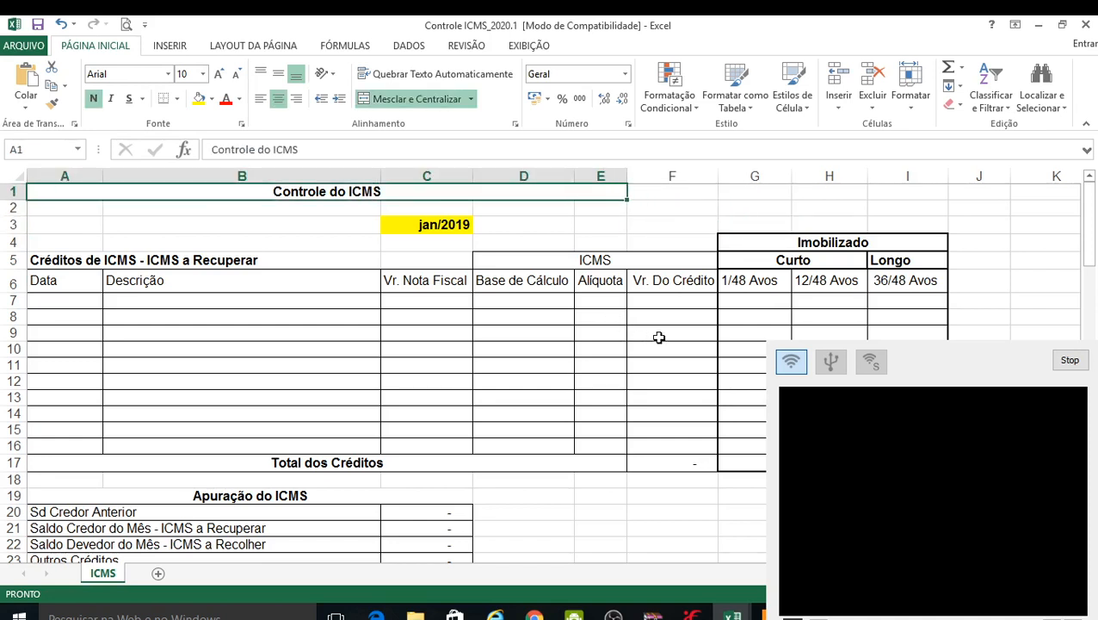
{"action": "key", "text": "Down"}
{"action": "key", "text": "Down"}
{"action": "key", "text": "Down"}
{"action": "key", "text": "Down"}
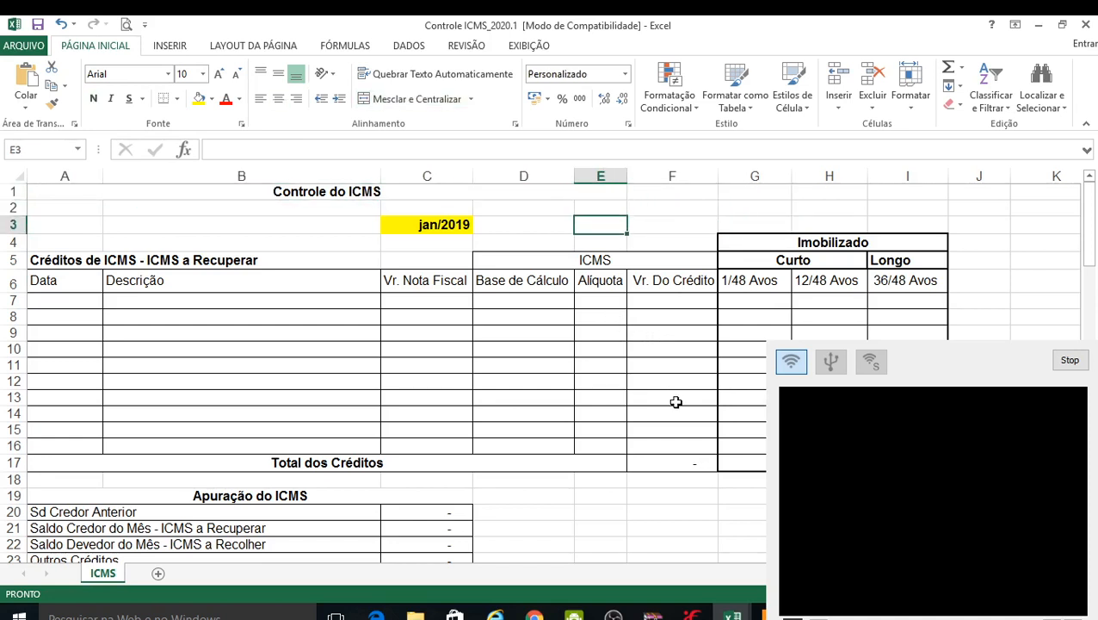
{"action": "key", "text": "Down"}
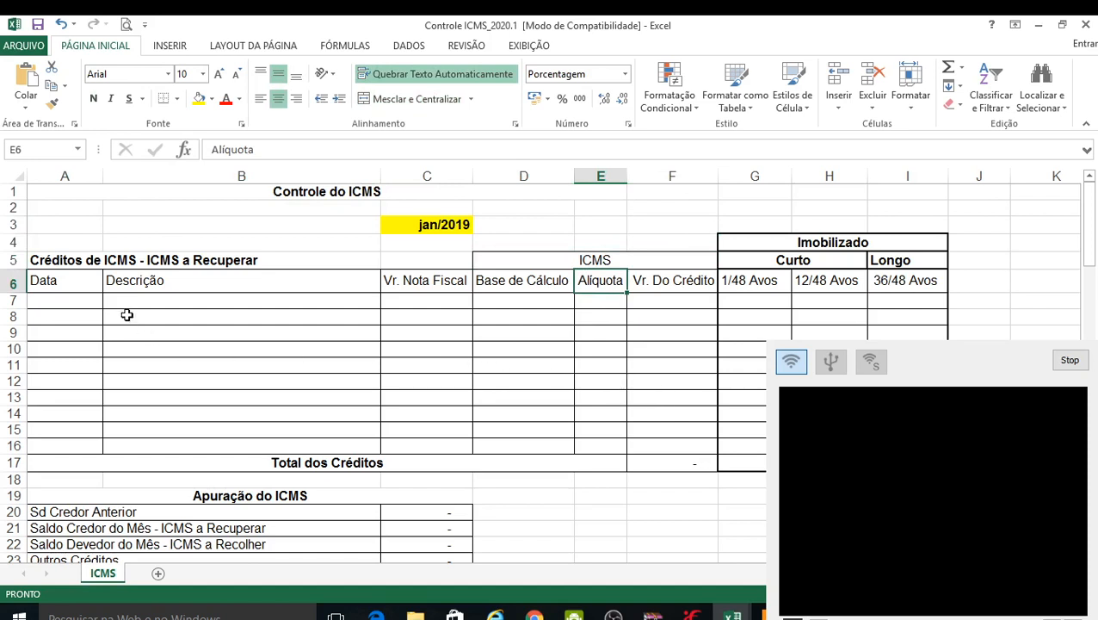
- Review row 7 of the credits table column by column, from Data and Descrição through Vr. Nota Fiscal, Base de Cálculo, Alíquota and Vr. Do Crédito
{"action": "left_click", "coordinate": [49, 303]}
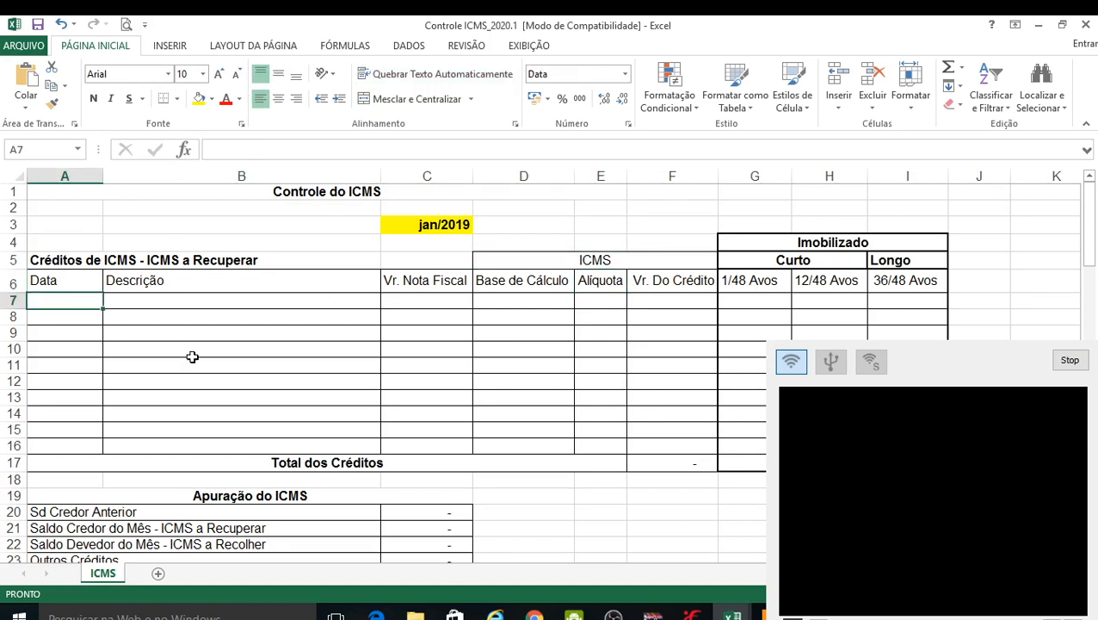
{"action": "key", "text": "Up"}
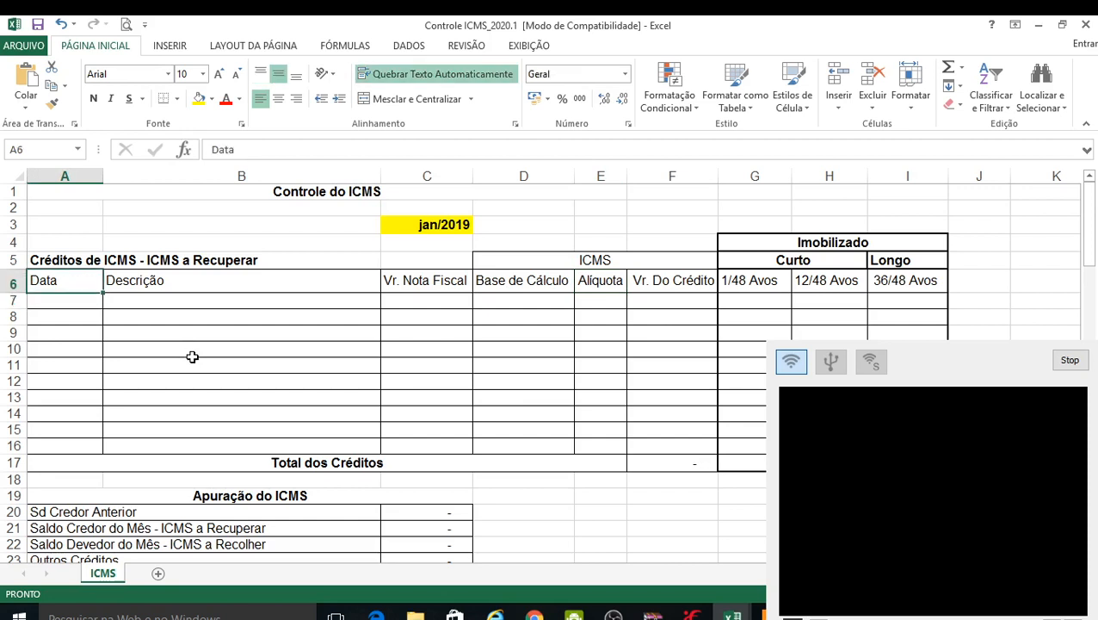
{"action": "key", "text": "Down"}
{"action": "key", "text": "Right"}
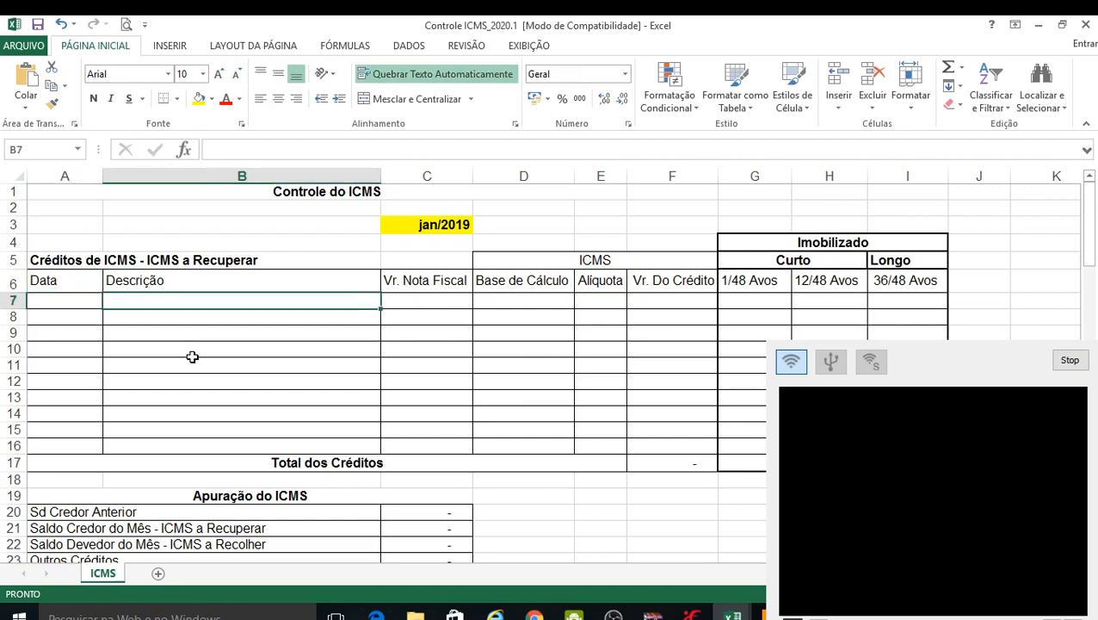
{"action": "key", "text": "Up"}
{"action": "key", "text": "Down"}
{"action": "key", "text": "Up"}
{"action": "key", "text": "Down"}
{"action": "key", "text": "Right"}
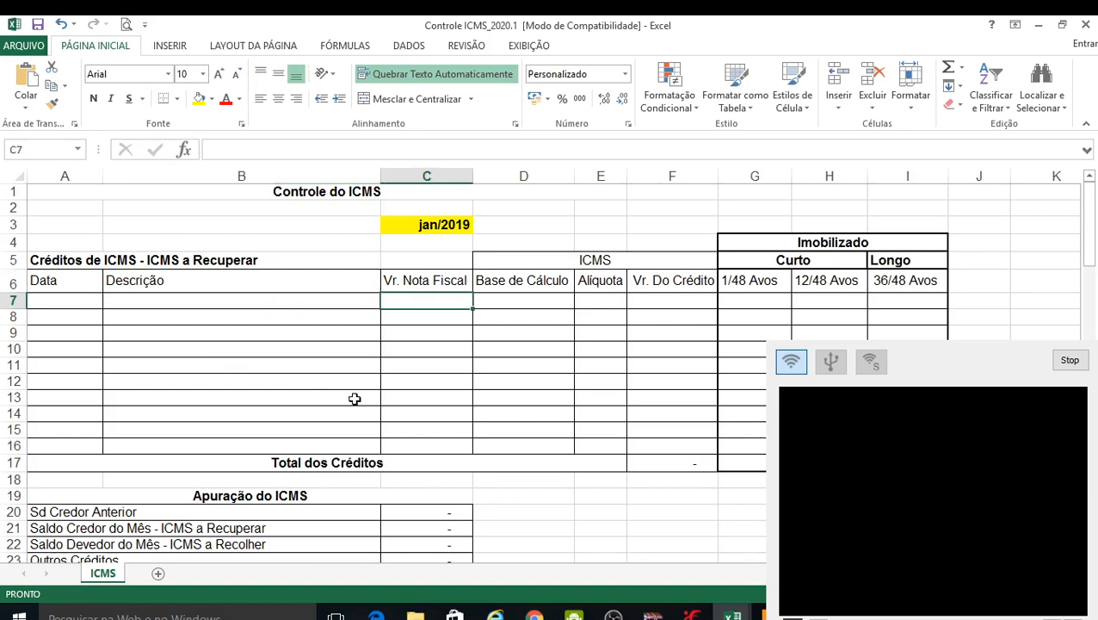
{"action": "key", "text": "Right"}
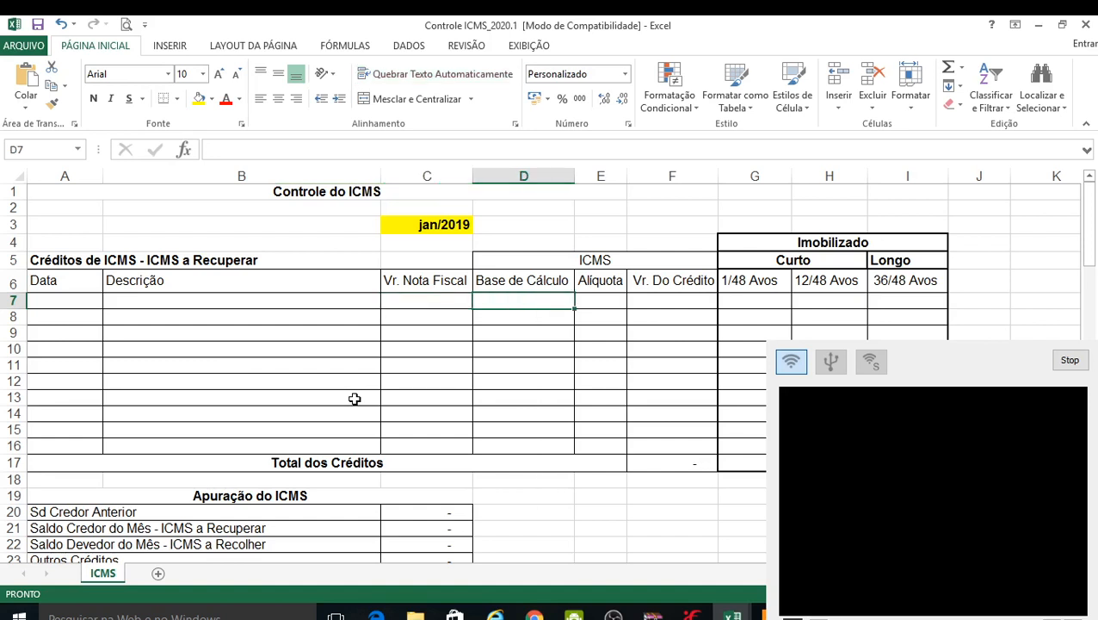
{"action": "key", "text": "Right"}
{"action": "key", "text": "Left"}
{"action": "key", "text": "Right"}
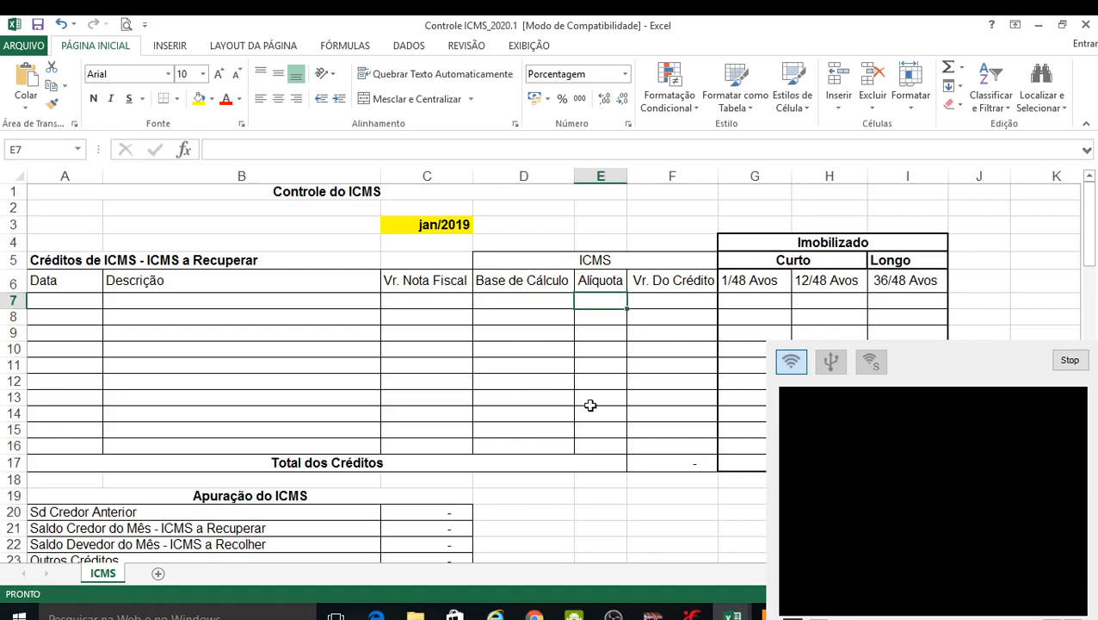
{"action": "key", "text": "Right"}
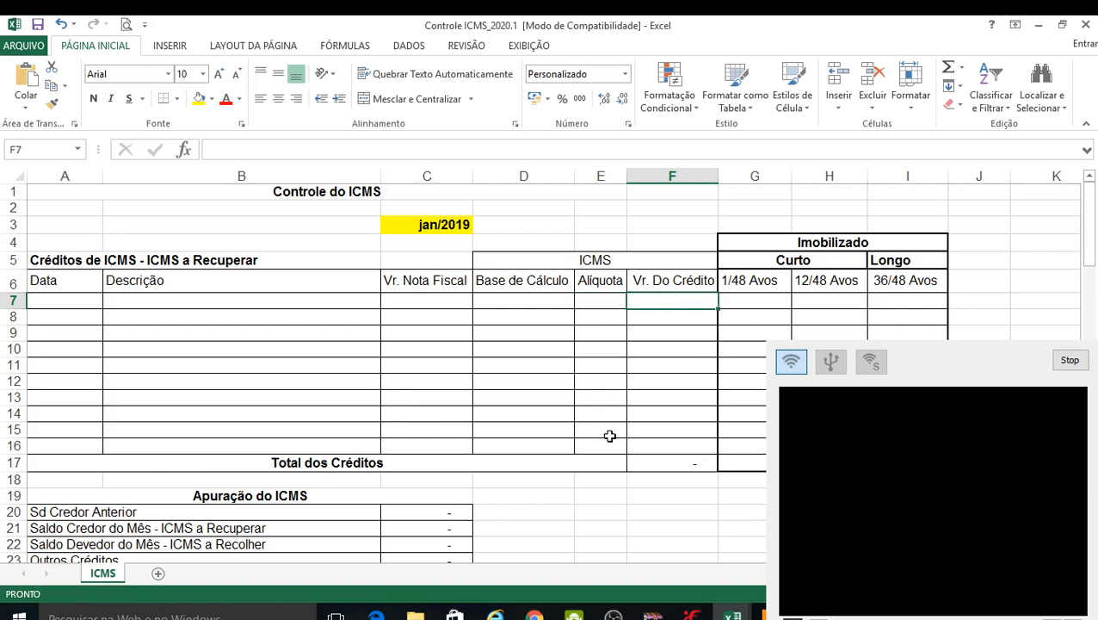
- Fill the merged Imobilizado heading in G4 with yellow
{"action": "key", "text": "Right"}
{"action": "key", "text": "Up"}
{"action": "key", "text": "Up"}
{"action": "key", "text": "Up"}
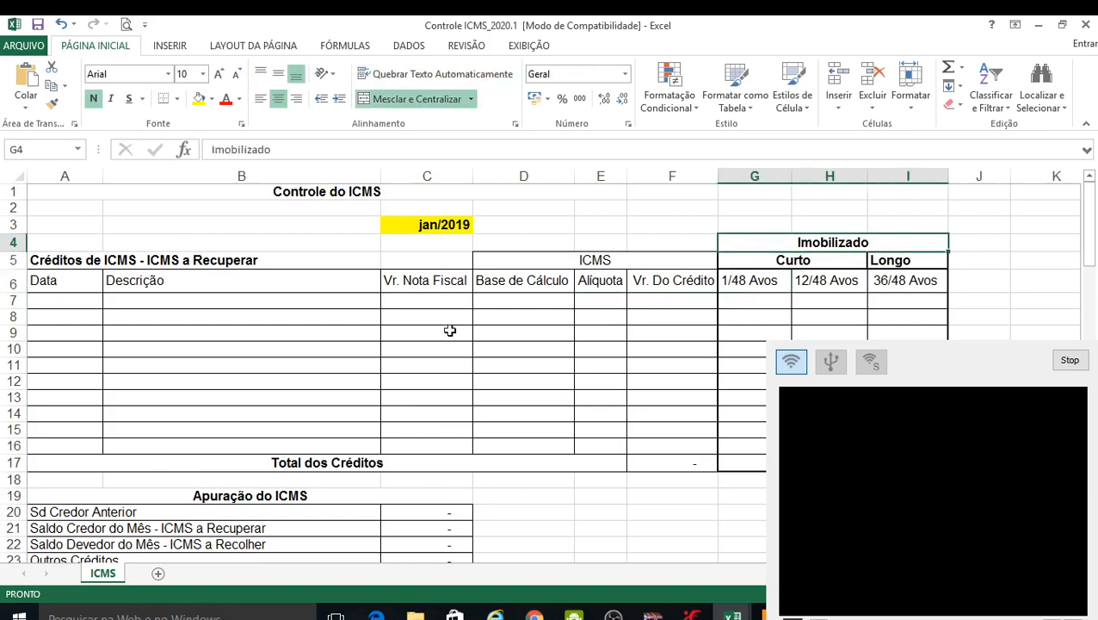
{"action": "left_click", "coordinate": [199, 99]}
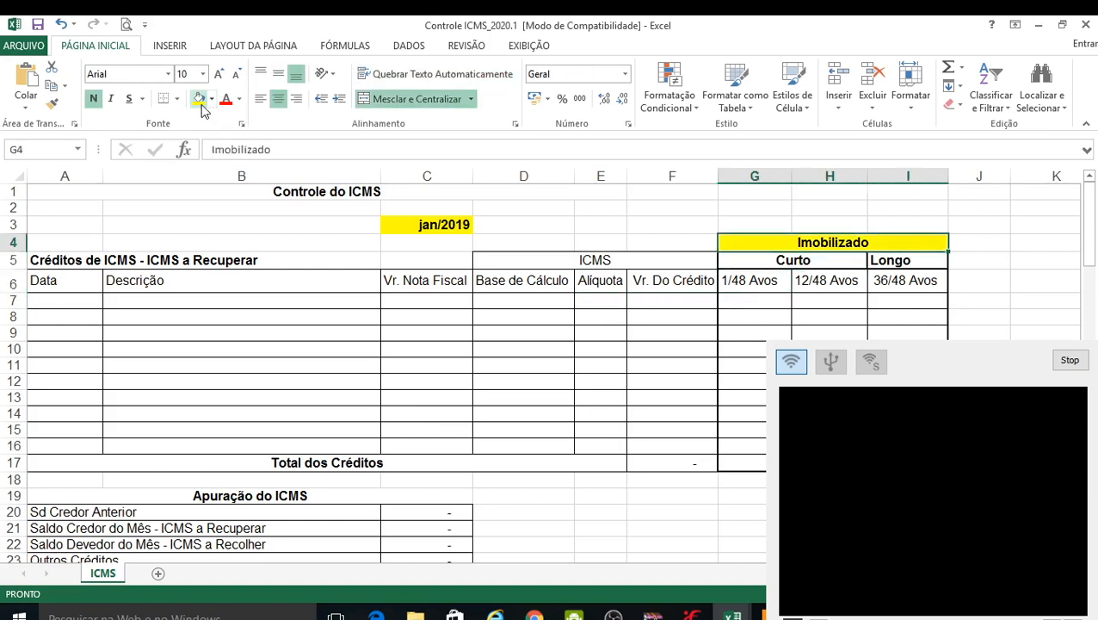
- Examine the Imobilizado block, comparing its 1/48 Avos and 12/48 Avos columns under the Curto heading
{"action": "key", "text": "Down"}
{"action": "key", "text": "Up"}
{"action": "key", "text": "ctrl+c"}
{"action": "left_click", "coordinate": [737, 304]}
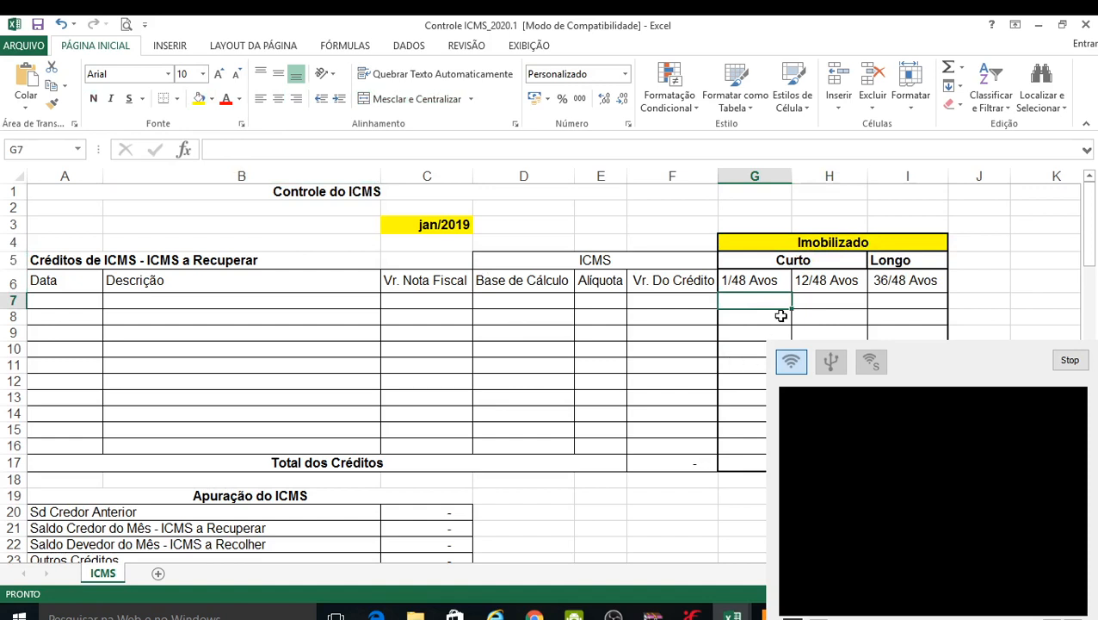
{"action": "left_click", "coordinate": [816, 303]}
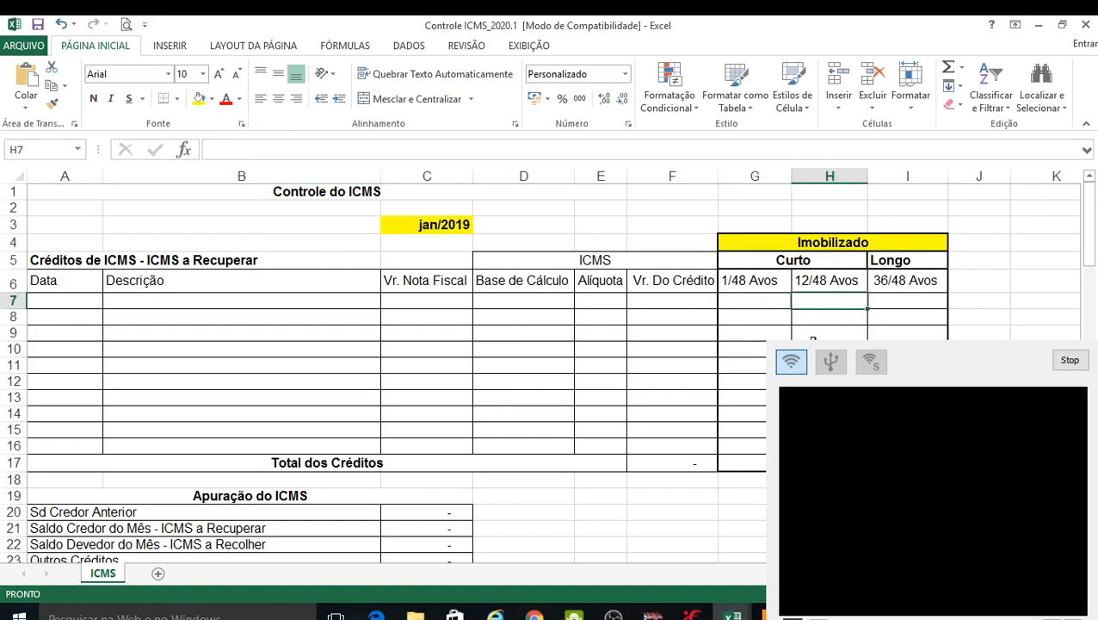
{"action": "left_click", "coordinate": [751, 301]}
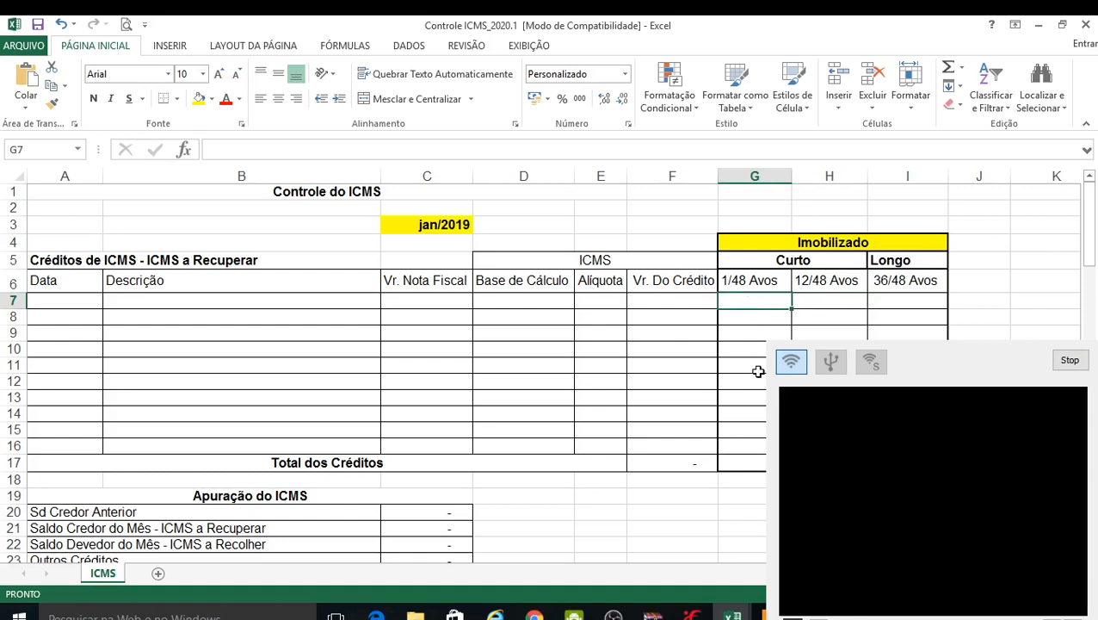
{"action": "left_click", "coordinate": [753, 247]}
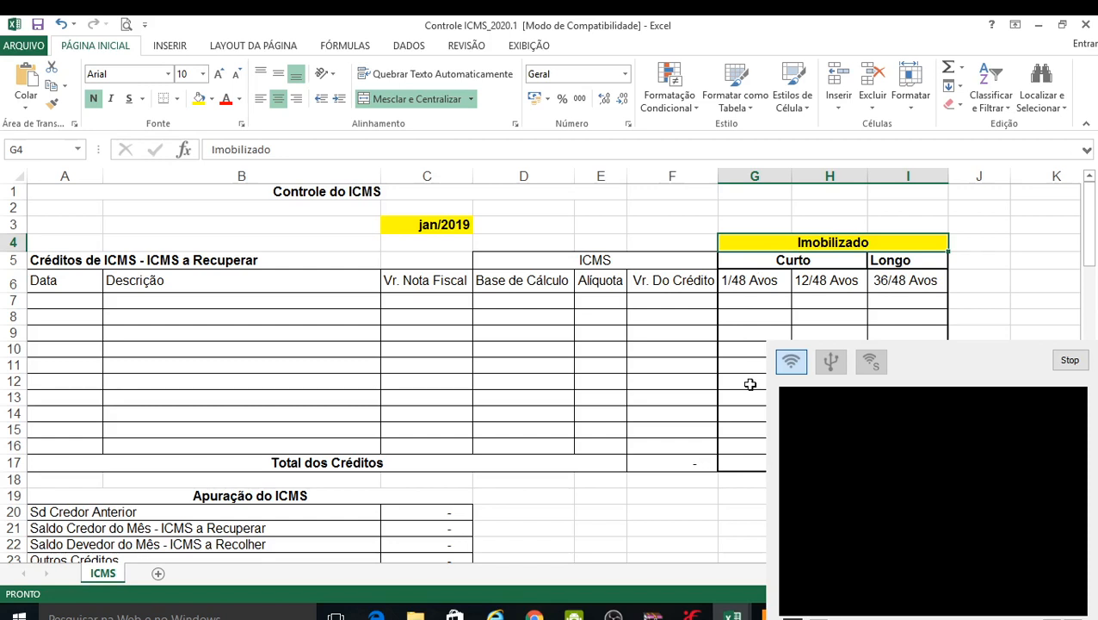
{"action": "key", "text": "Down"}
{"action": "key", "text": "Up"}
{"action": "key", "text": "Up"}
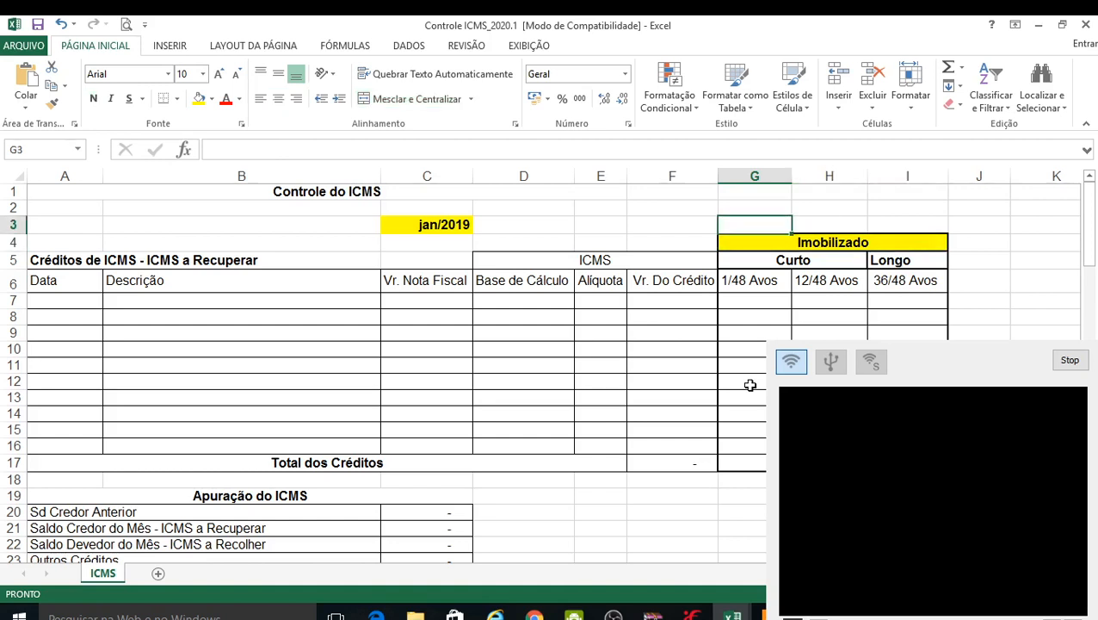
{"action": "key", "text": "Down"}
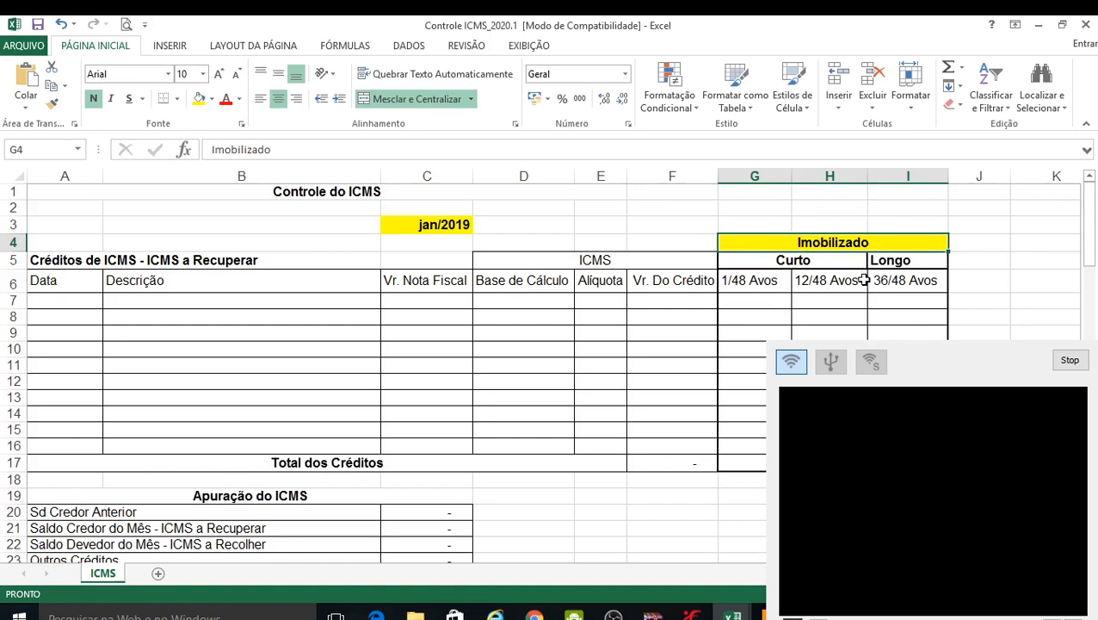
{"action": "key", "text": "Up"}
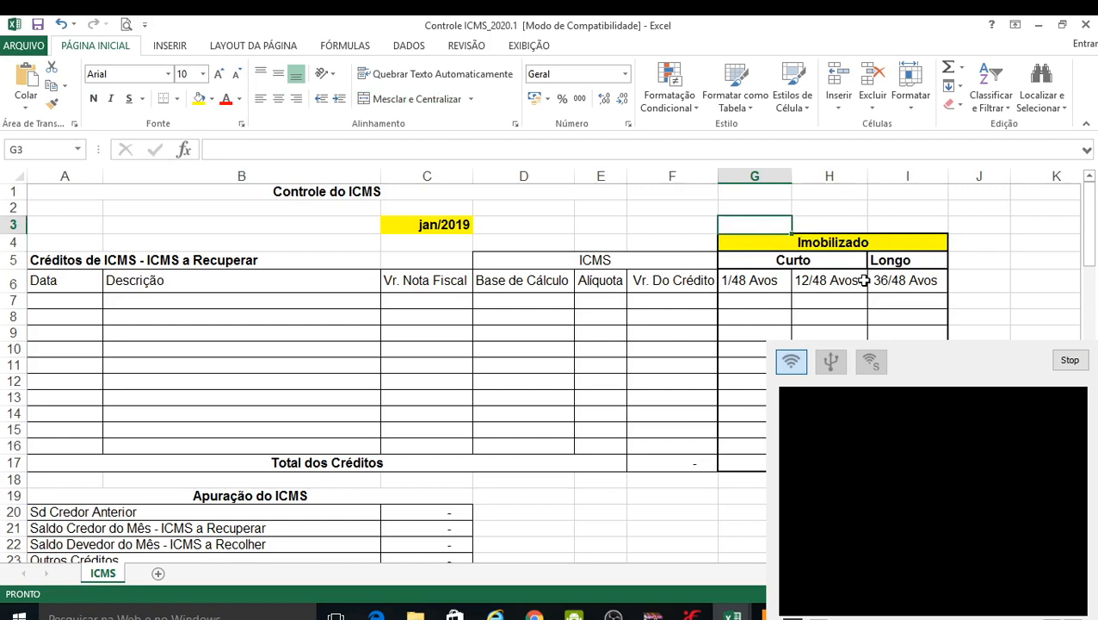
{"action": "key", "text": "Right"}
{"action": "key", "text": "Down"}
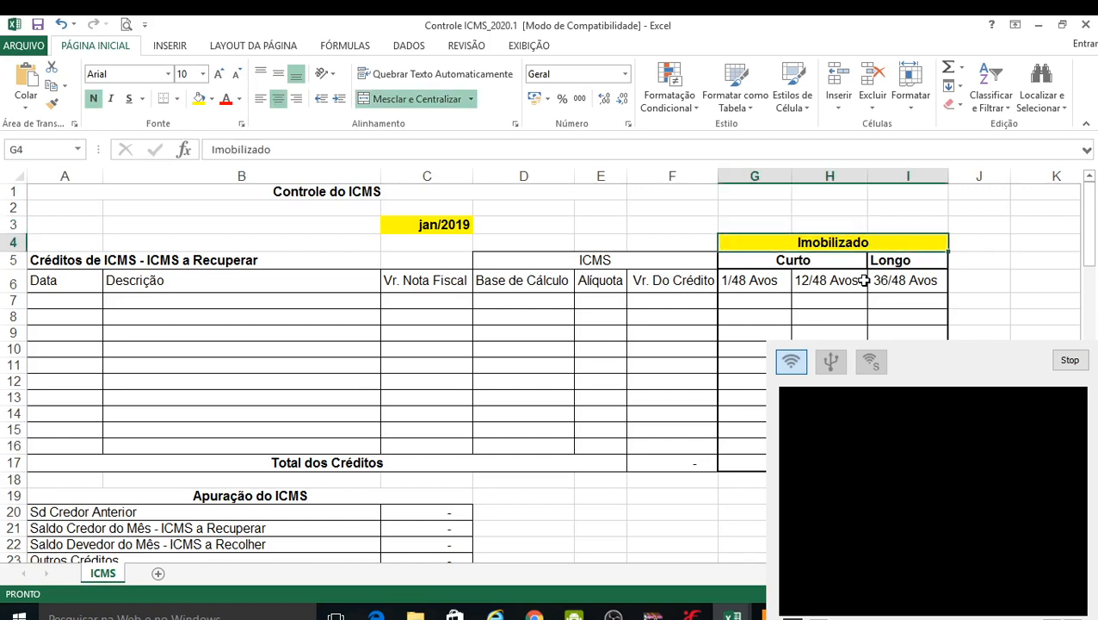
- Examine how the Imobilizado heading splits into Curto and its 1/48 Avos column, down to the first entry row
{"action": "key", "text": "Down"}
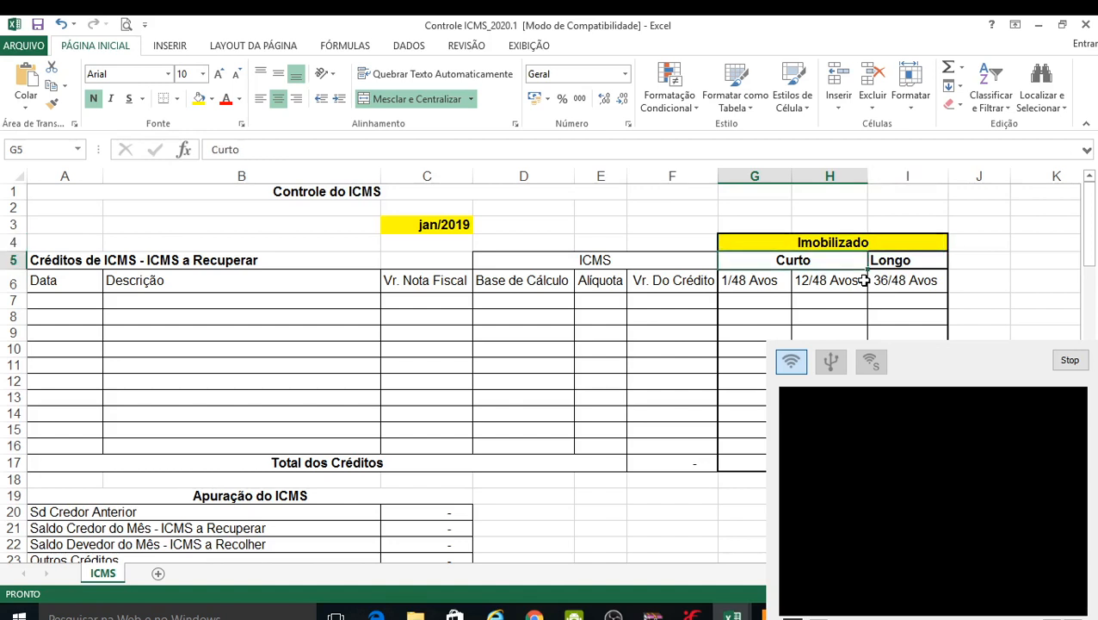
{"action": "key", "text": "Down"}
{"action": "key", "text": "Left"}
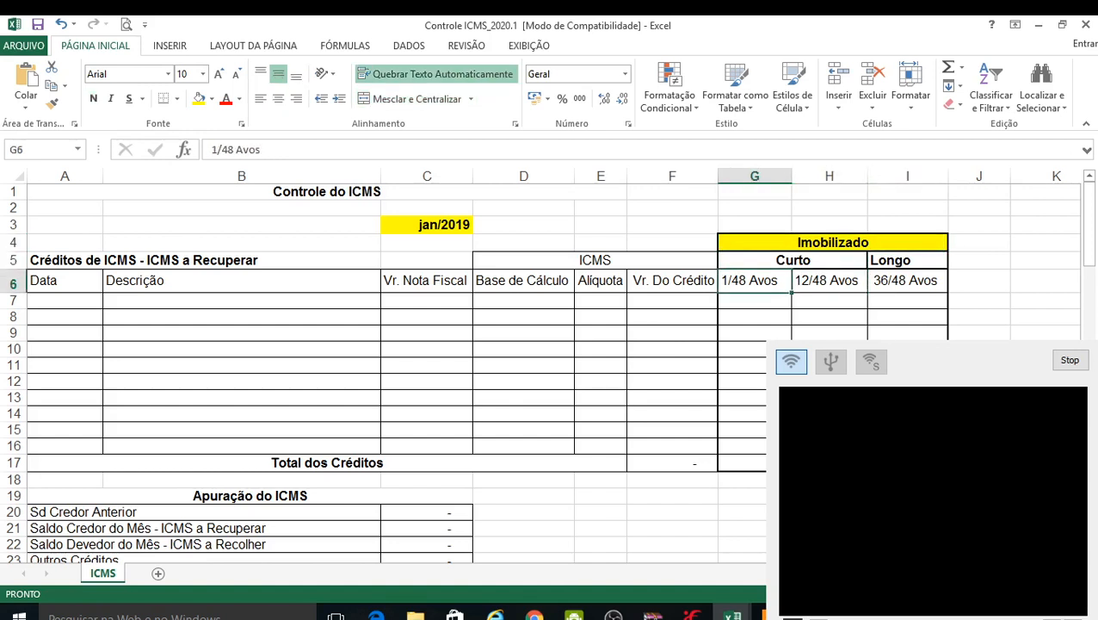
{"action": "key", "text": "Up"}
{"action": "key", "text": "Up"}
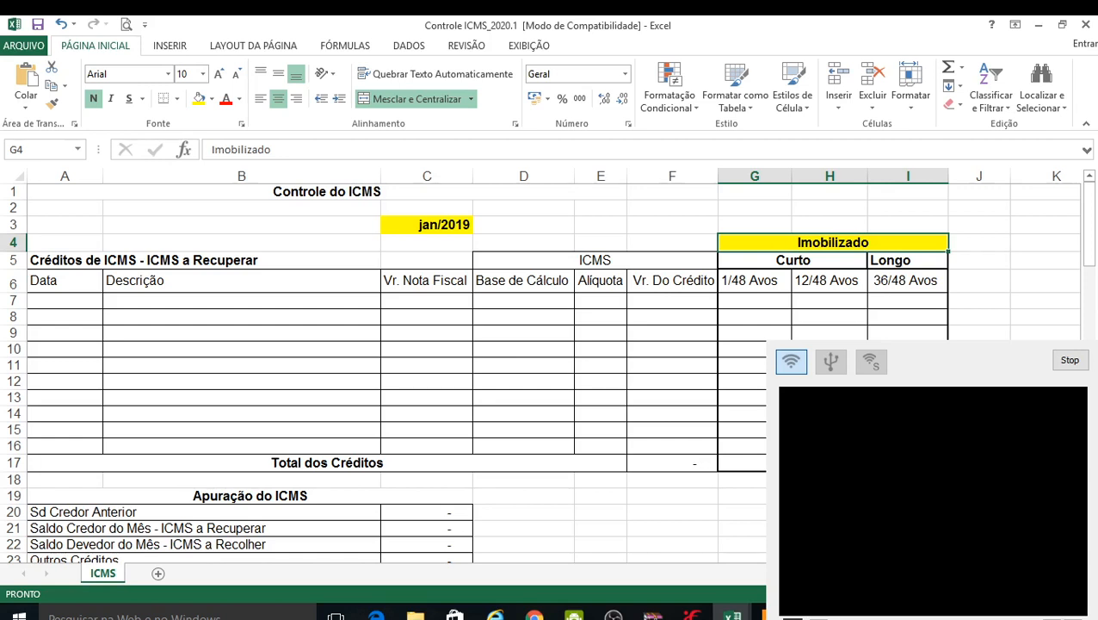
{"action": "left_click", "coordinate": [792, 260]}
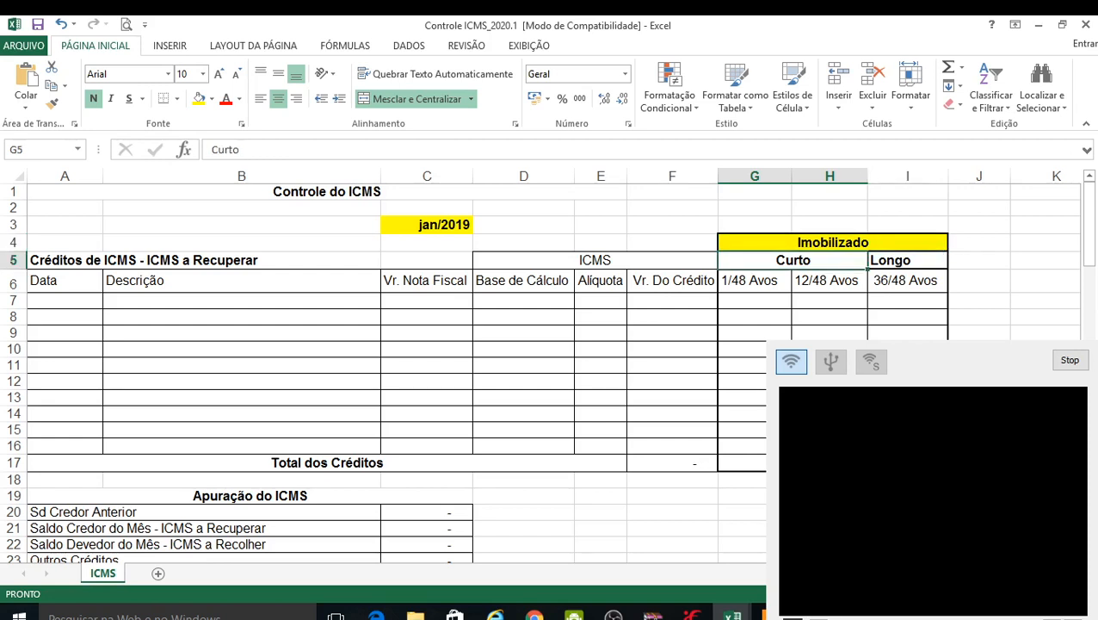
{"action": "left_click", "coordinate": [832, 242]}
{"action": "left_click", "coordinate": [793, 260]}
{"action": "left_click", "coordinate": [755, 280]}
{"action": "left_click", "coordinate": [755, 301]}
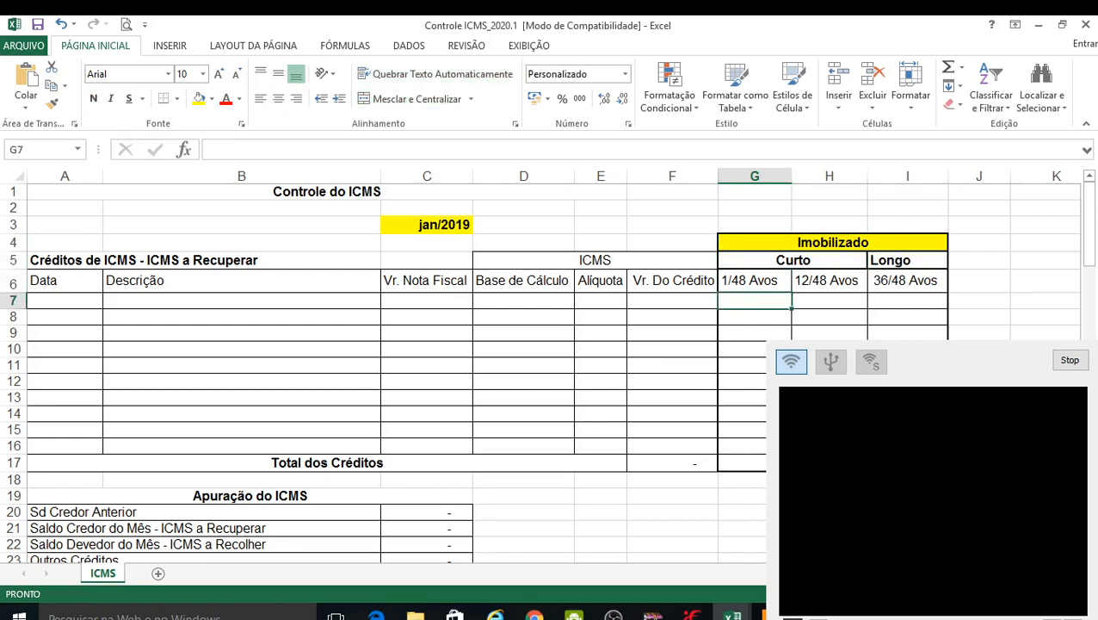
- Review the 1/48 Avos column heading together with its first entry cells in rows 7 and 8
{"action": "left_click", "coordinate": [755, 281]}
{"action": "left_click", "coordinate": [755, 301]}
{"action": "left_click", "coordinate": [755, 316]}
{"action": "left_click", "coordinate": [755, 300]}
{"action": "left_click", "coordinate": [755, 281]}
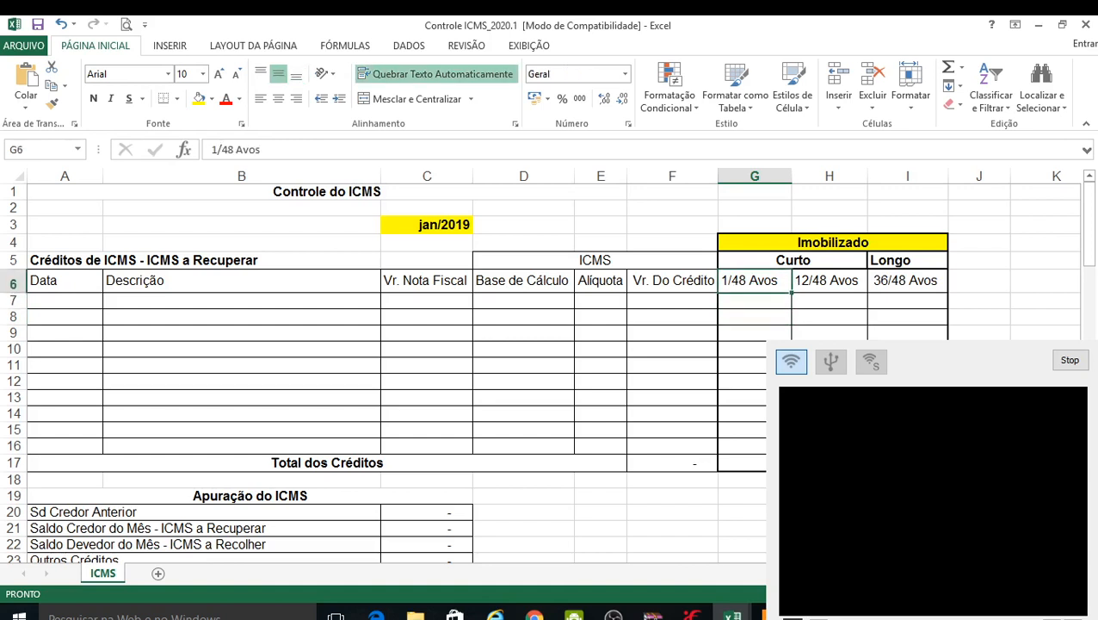
{"action": "left_click", "coordinate": [755, 301]}
{"action": "left_click", "coordinate": [755, 280]}
{"action": "left_click", "coordinate": [755, 301]}
- Compare the 12/48 Avos column with 36/48 Avos under Longo, referring back to 1/48 Avos
{"action": "left_click", "coordinate": [830, 301]}
{"action": "left_click", "coordinate": [830, 280]}
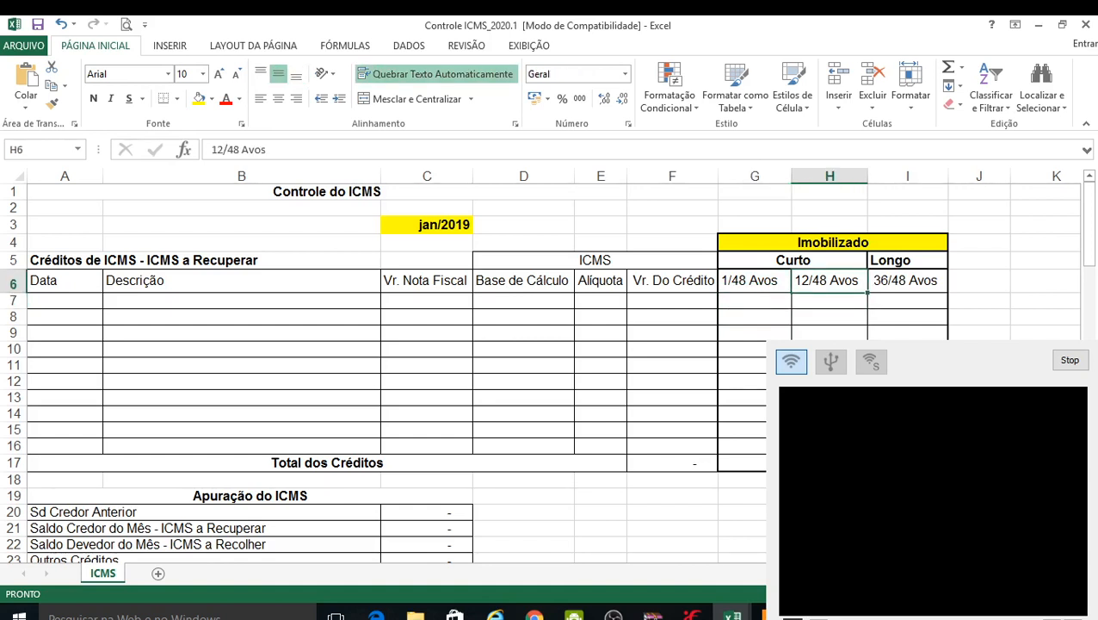
{"action": "left_click", "coordinate": [830, 301]}
{"action": "left_click", "coordinate": [830, 280]}
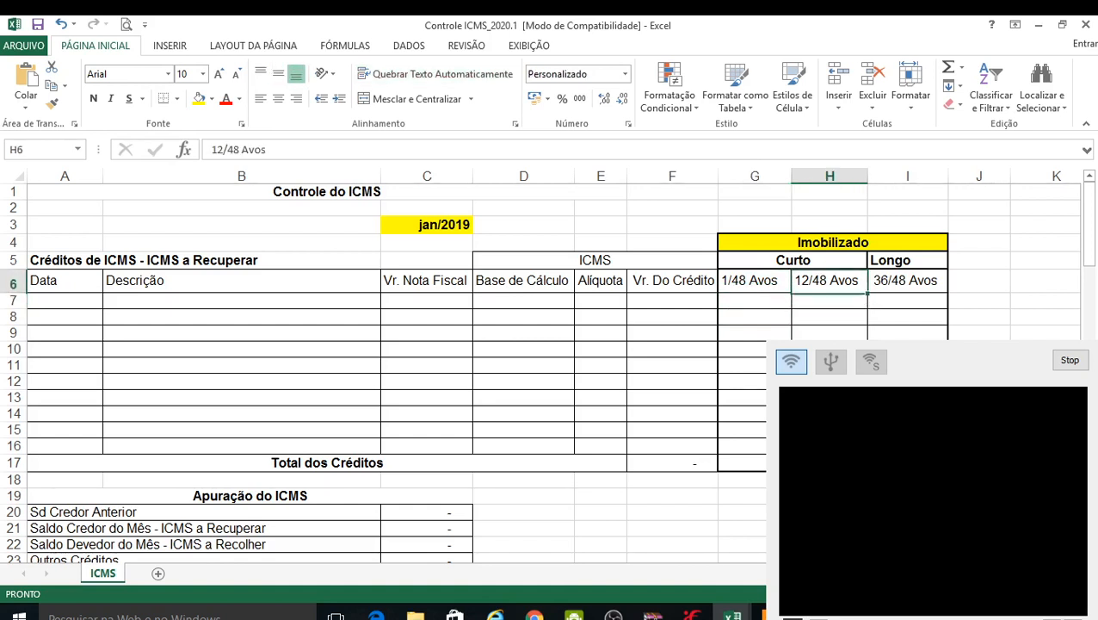
{"action": "left_click", "coordinate": [907, 281]}
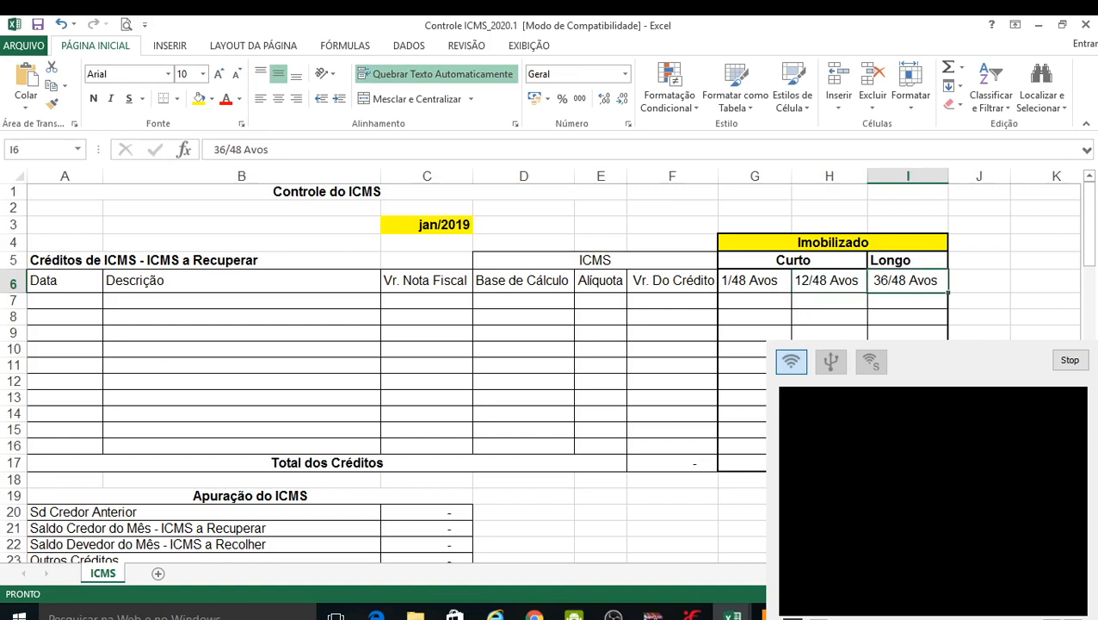
{"action": "left_click", "coordinate": [907, 301]}
{"action": "left_click", "coordinate": [907, 281]}
{"action": "left_click", "coordinate": [830, 281]}
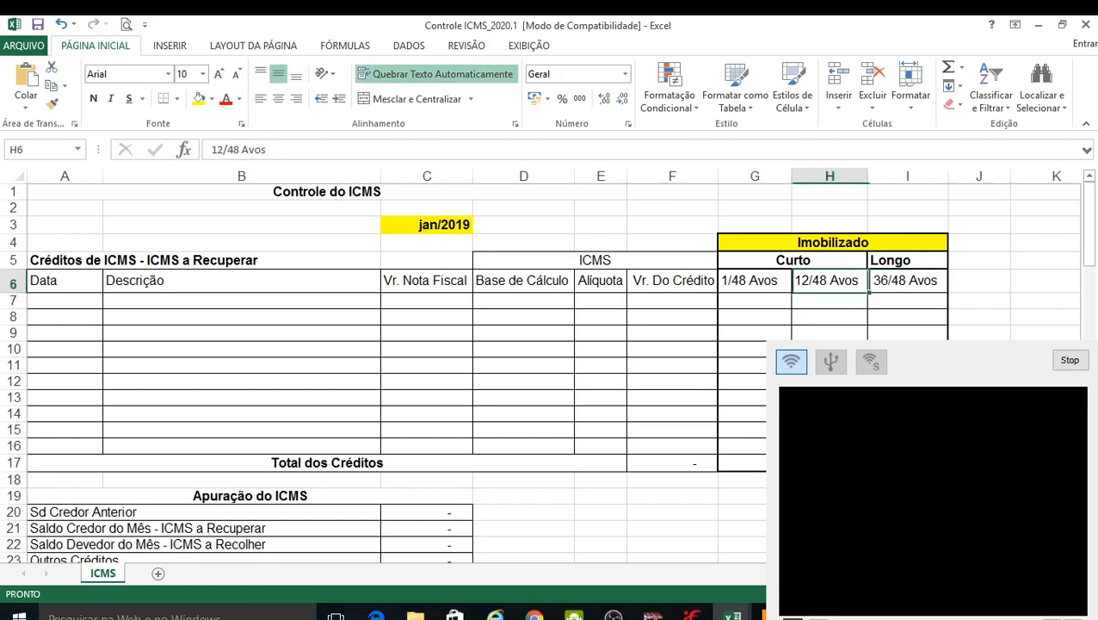
{"action": "left_click", "coordinate": [755, 281]}
{"action": "left_click", "coordinate": [755, 300]}
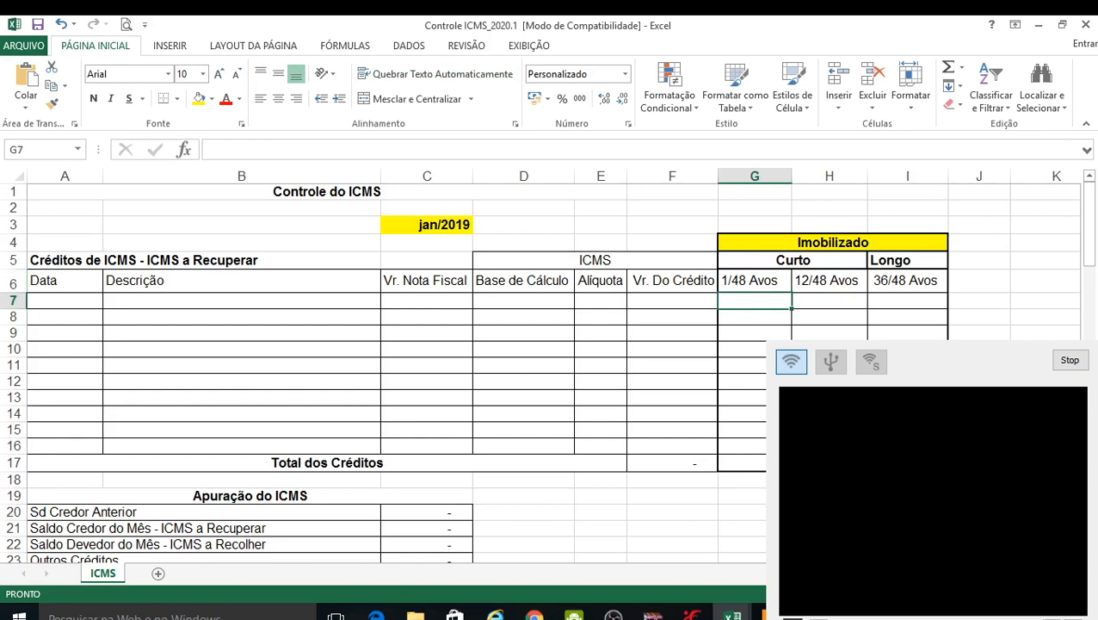
{"action": "left_click", "coordinate": [829, 281]}
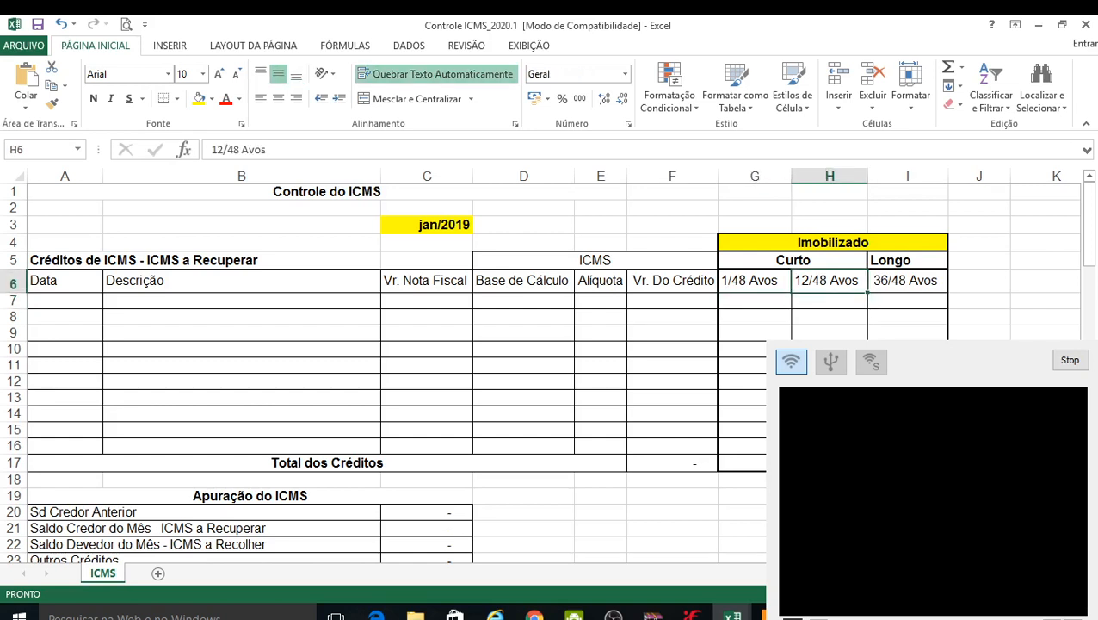
{"action": "left_click", "coordinate": [907, 281]}
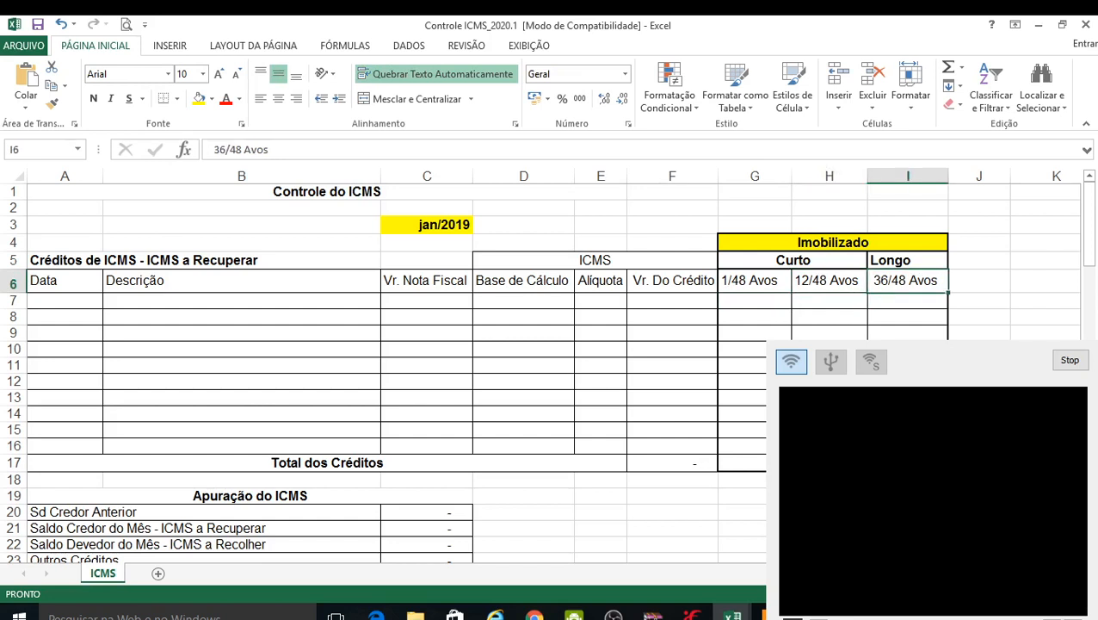
{"action": "left_click", "coordinate": [908, 281]}
{"action": "left_click", "coordinate": [829, 281]}
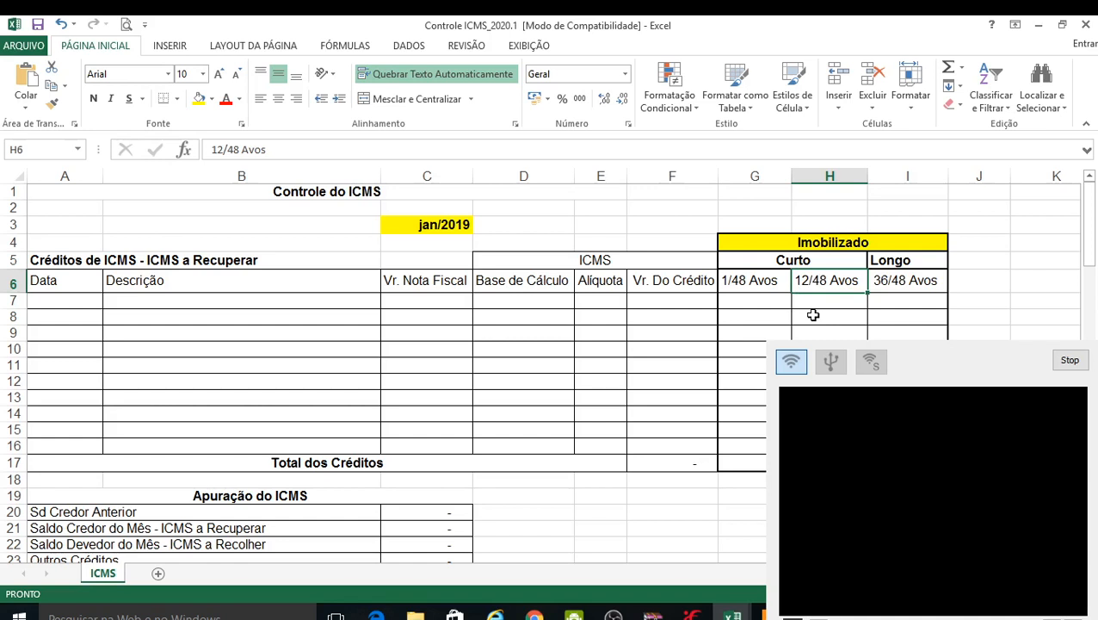
- Recheck the 12/48 Avos heading against 36/48 Avos and 1/48 Avos, ending at Vr. Do Crédito in row 7
{"action": "key", "text": "Right"}
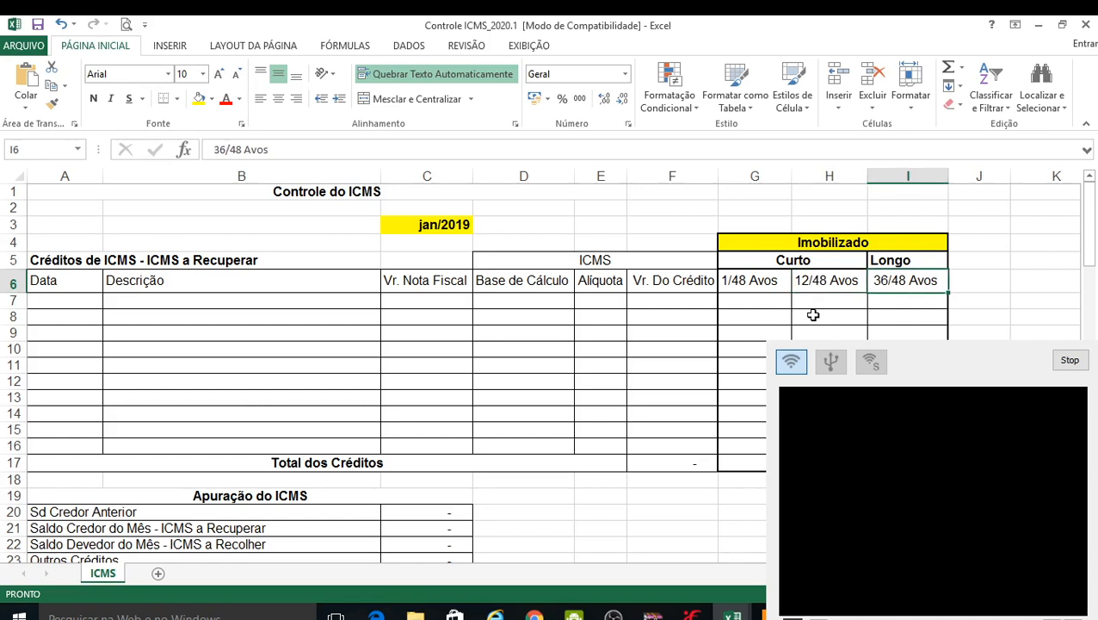
{"action": "key", "text": "Left"}
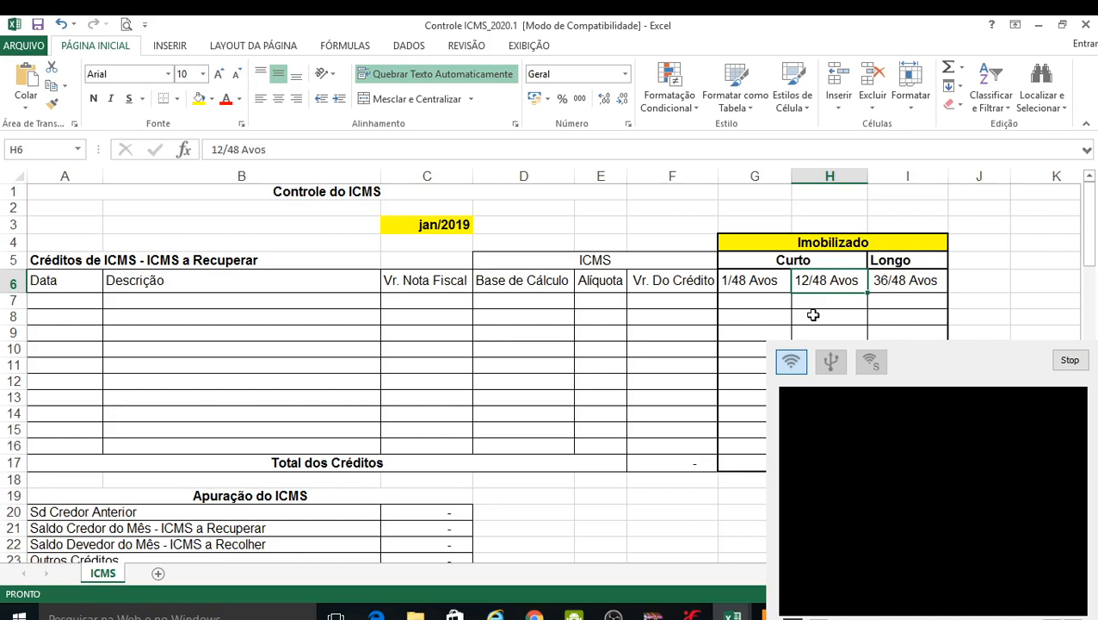
{"action": "key", "text": "Right"}
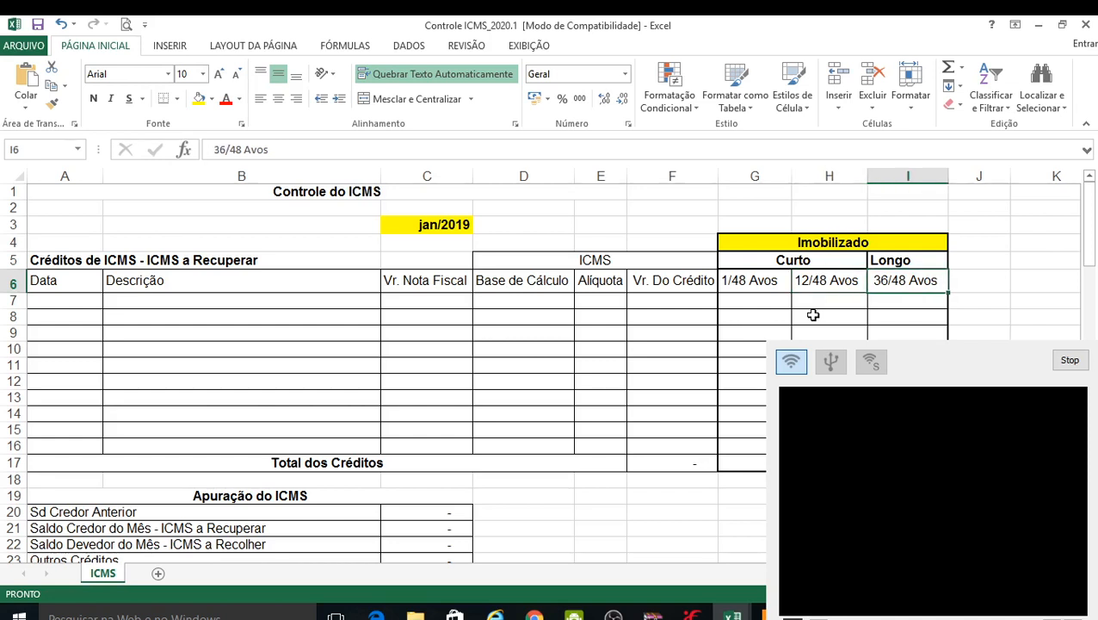
{"action": "key", "text": "Left"}
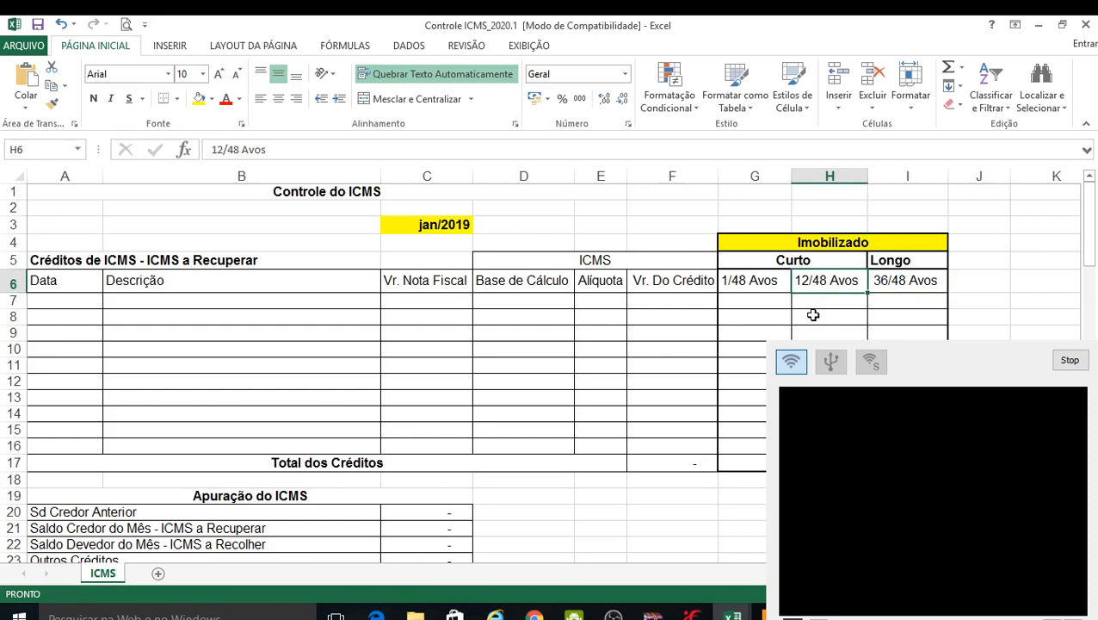
{"action": "key", "text": "Down"}
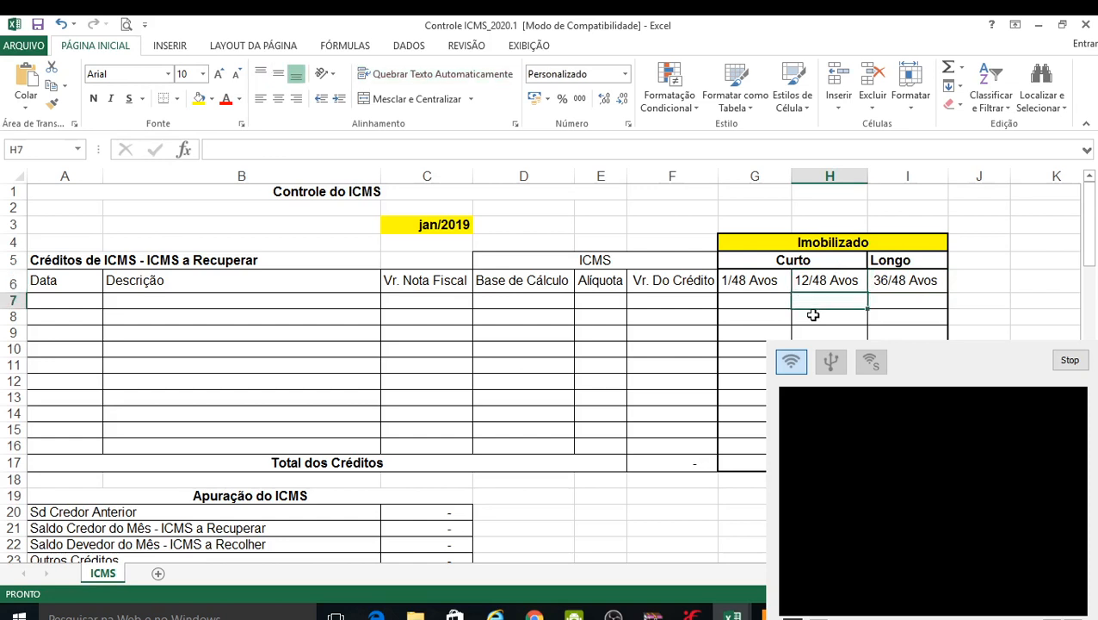
{"action": "key", "text": "Up"}
{"action": "key", "text": "Left"}
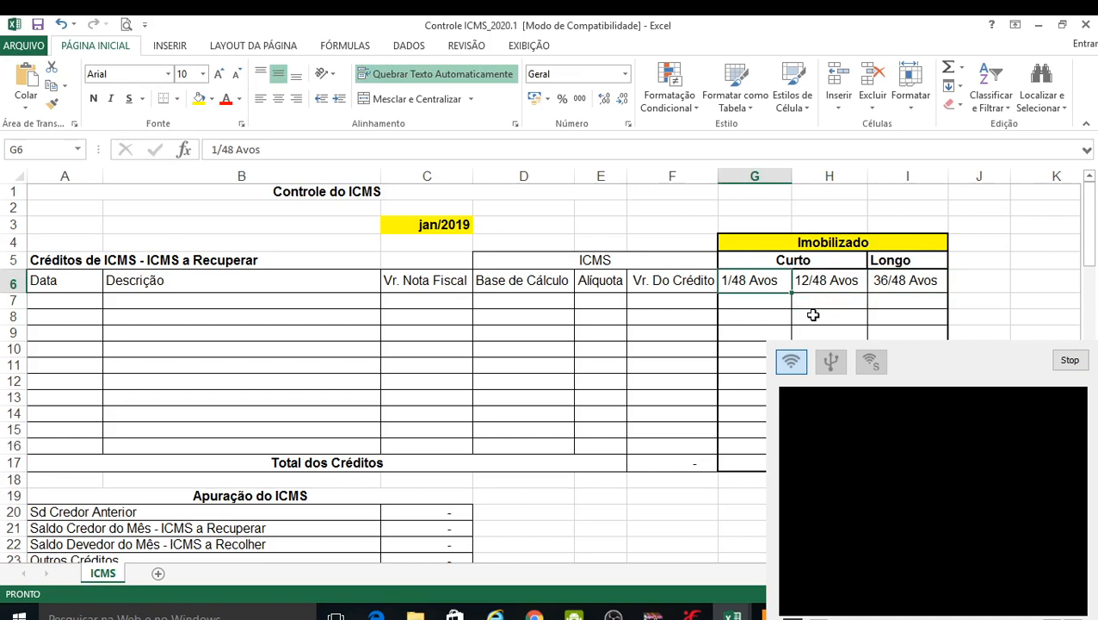
{"action": "key", "text": "Down"}
{"action": "key", "text": "Left"}
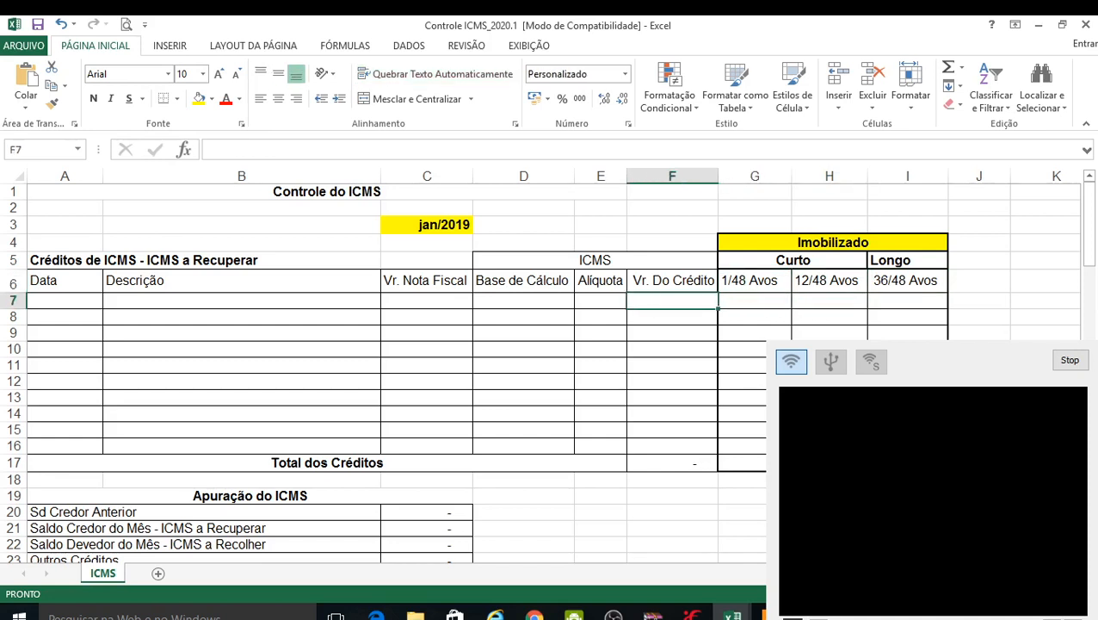
- Review row 8 of the credits table from Data and Descrição through Vr. Nota Fiscal to Base de Cálculo
{"action": "key", "text": "Left"}
{"action": "key", "text": "Left"}
{"action": "key", "text": "Left"}
{"action": "key", "text": "Left"}
{"action": "key", "text": "Left"}
{"action": "key", "text": "Down"}
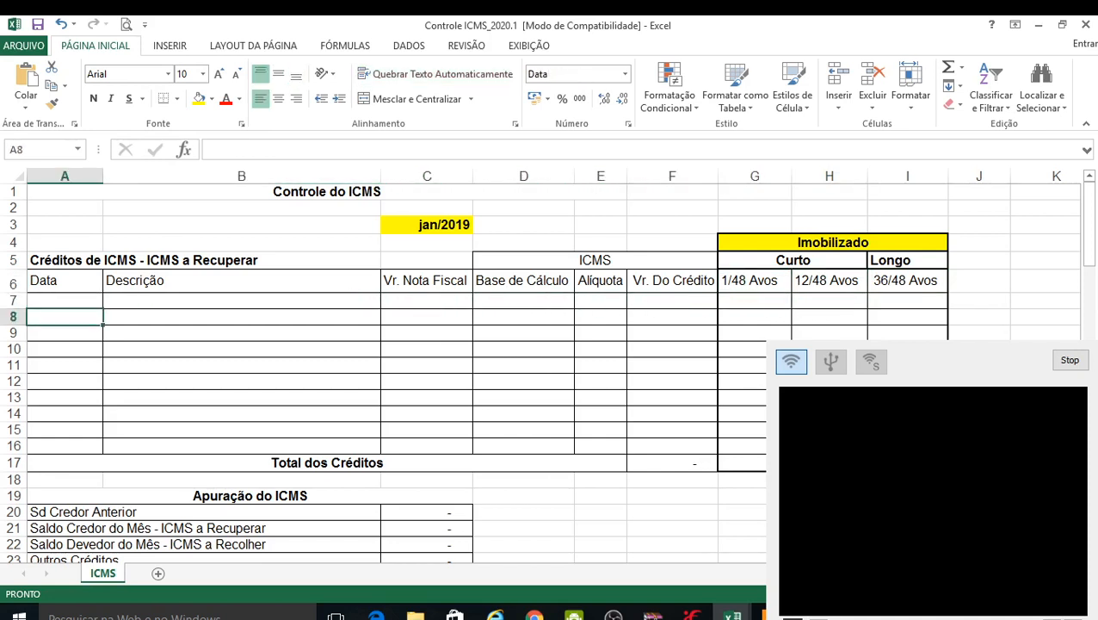
{"action": "key", "text": "Right"}
{"action": "key", "text": "Right"}
{"action": "key", "text": "Left"}
{"action": "key", "text": "Left"}
{"action": "key", "text": "Up"}
{"action": "key", "text": "Down"}
{"action": "key", "text": "Right"}
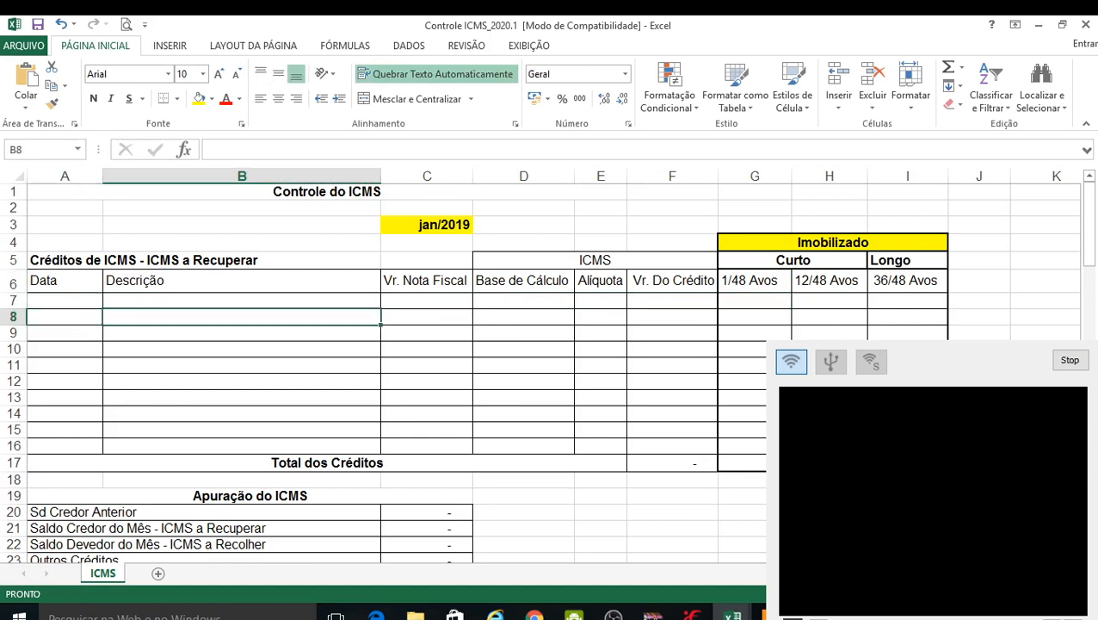
{"action": "key", "text": "Right"}
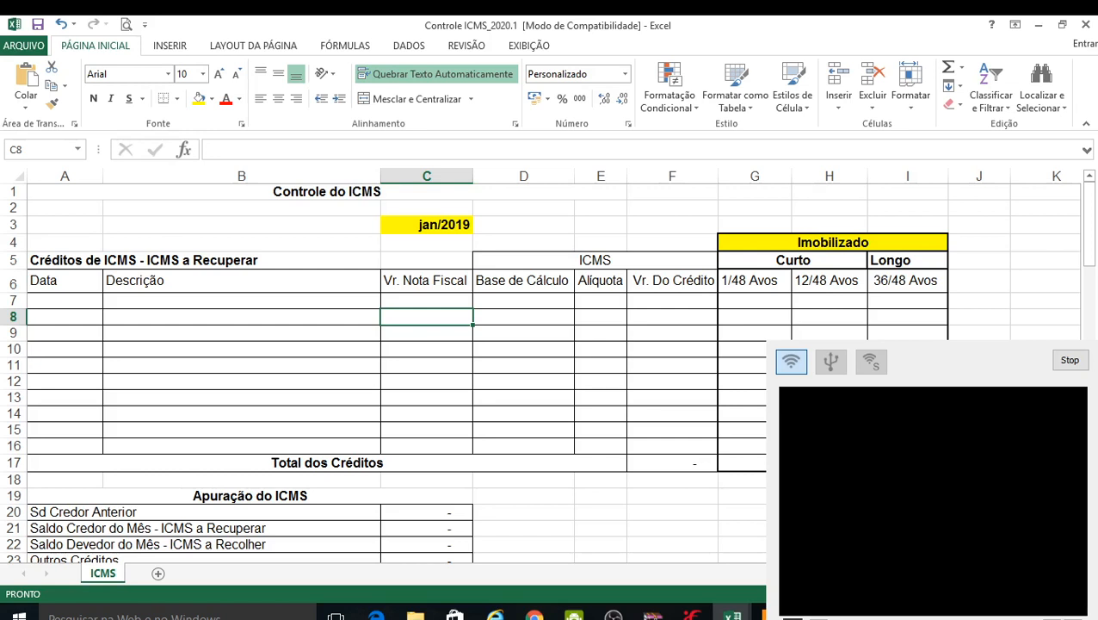
{"action": "key", "text": "Right"}
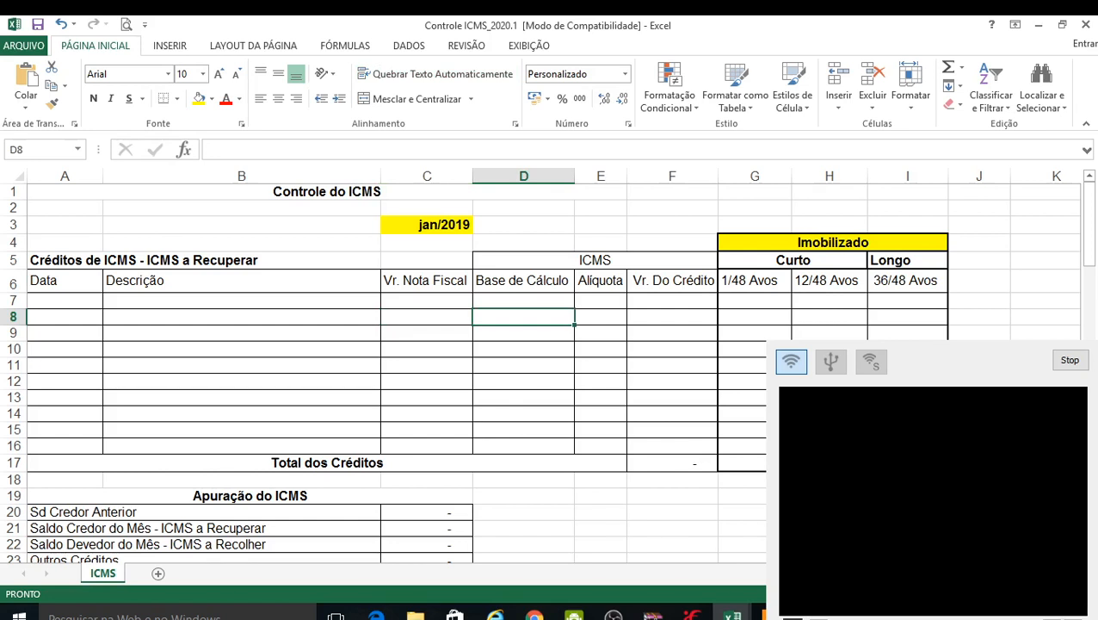
- Trace row 7 of the credits table from Vr. Nota Fiscal across the ICMS columns to 1/48 Avos
{"action": "left_click", "coordinate": [427, 316]}
{"action": "left_click", "coordinate": [426, 300]}
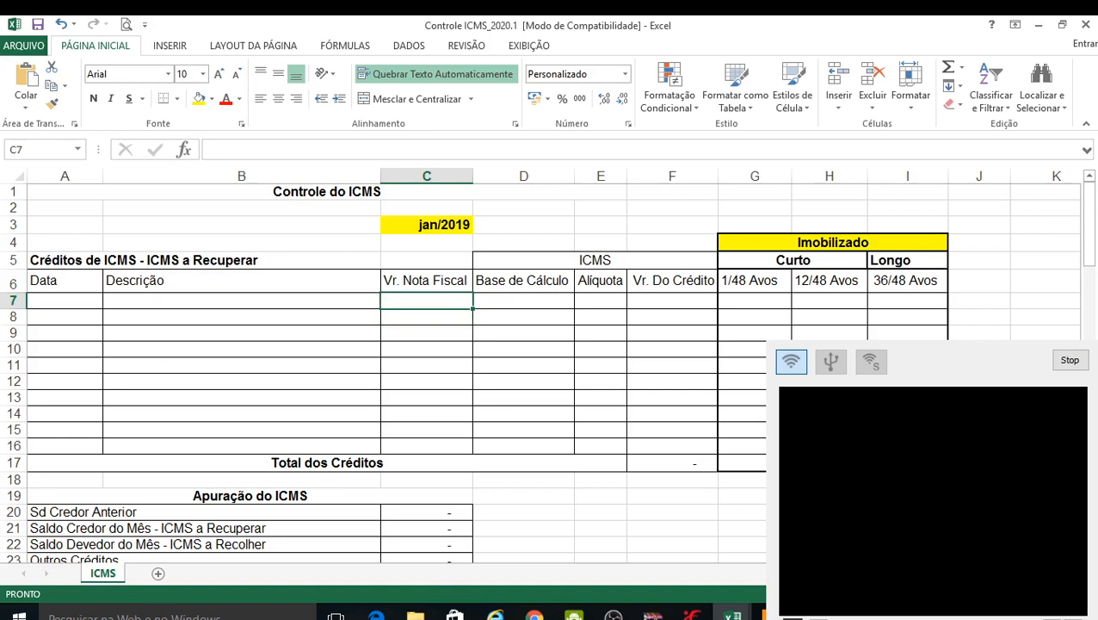
{"action": "left_click", "coordinate": [523, 300]}
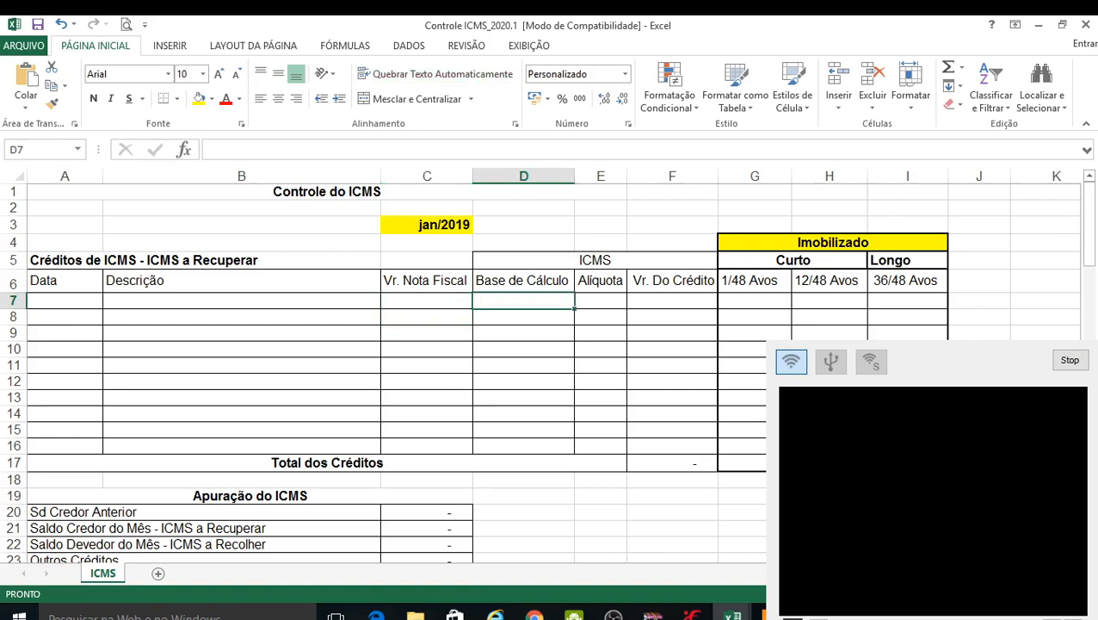
{"action": "key", "text": "Right"}
{"action": "key", "text": "Right"}
{"action": "key", "text": "Right"}
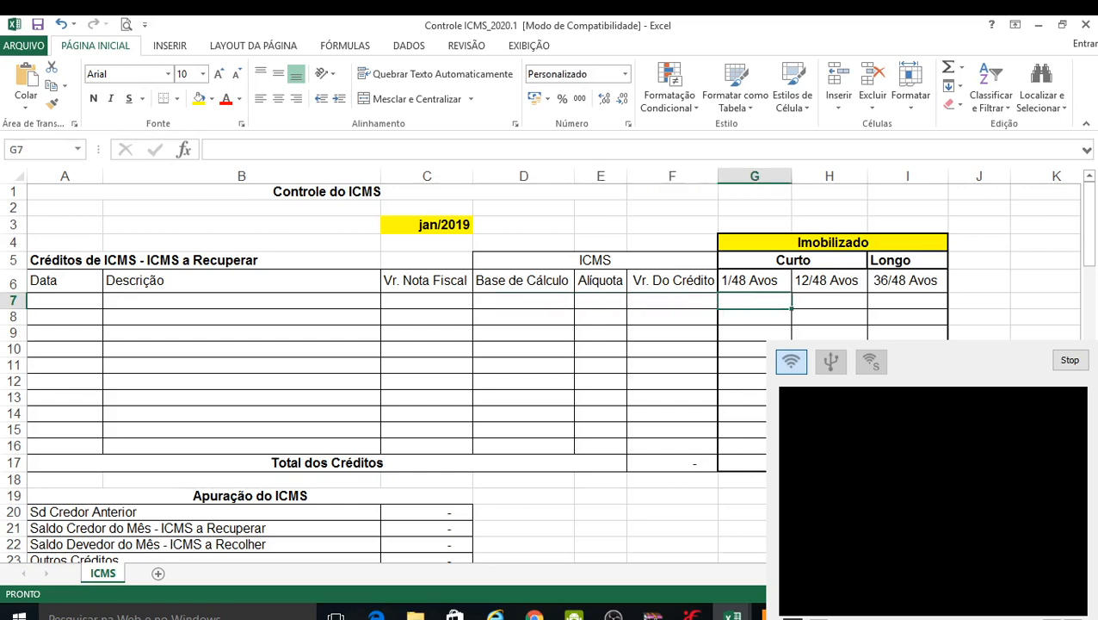
- Review the credits table down through Total dos Créditos to the Apuração do ICMS heading
{"action": "scroll", "coordinate": [655, 361], "scroll_direction": "down", "scroll_amount": 2}
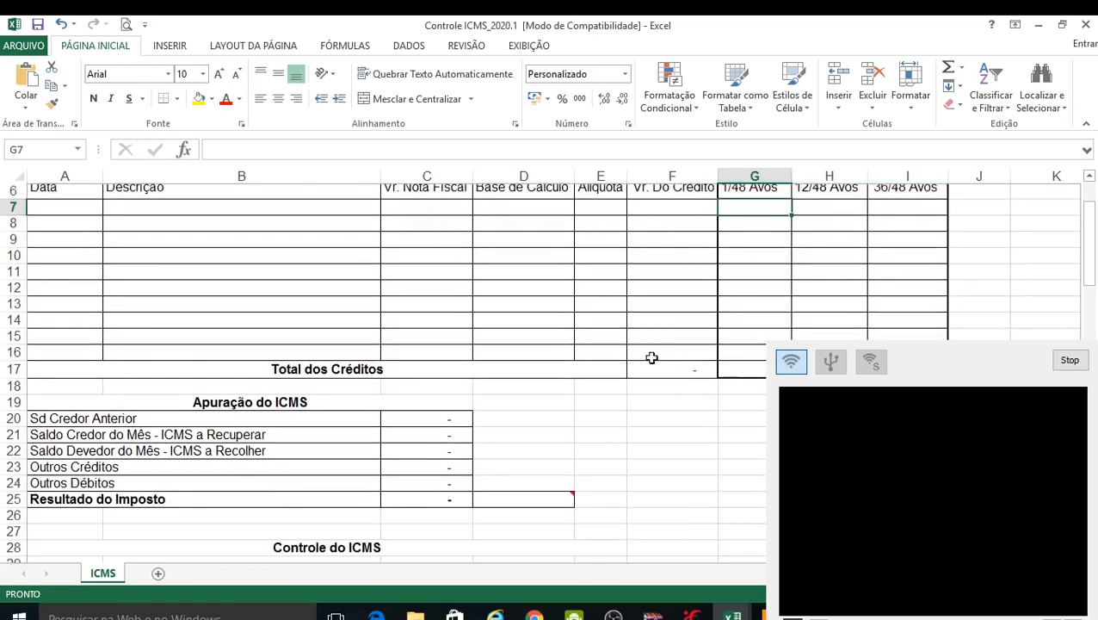
{"action": "scroll", "coordinate": [594, 358], "scroll_direction": "up", "scroll_amount": 2}
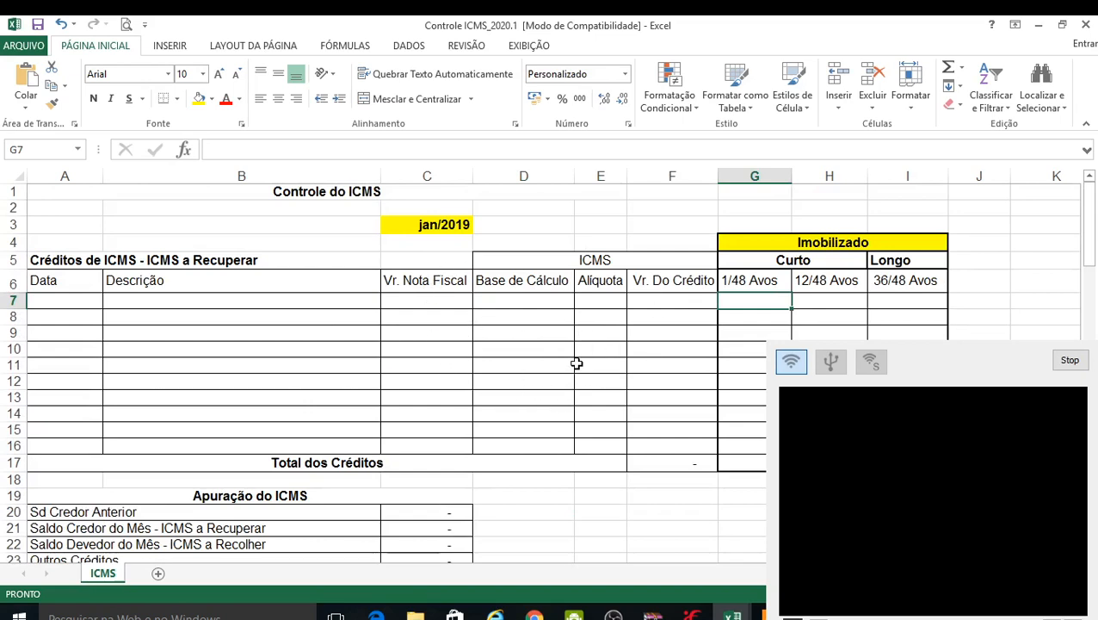
{"action": "scroll", "coordinate": [575, 368], "scroll_direction": "down", "scroll_amount": 1}
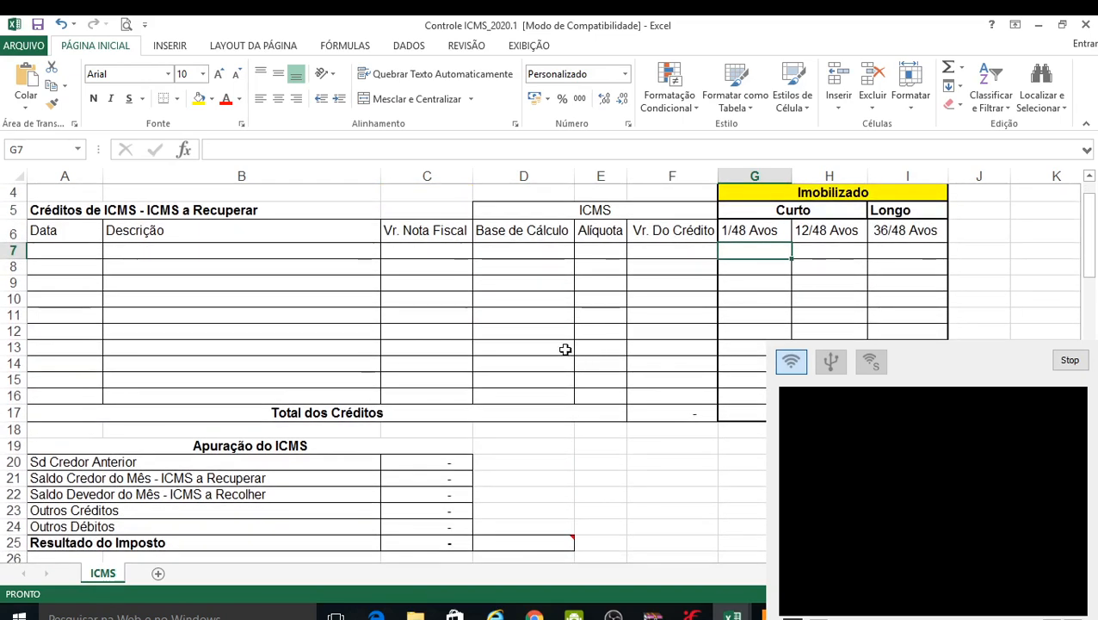
{"action": "scroll", "coordinate": [555, 353], "scroll_direction": "down", "scroll_amount": 1}
{"action": "scroll", "coordinate": [379, 403], "scroll_direction": "down", "scroll_amount": 1}
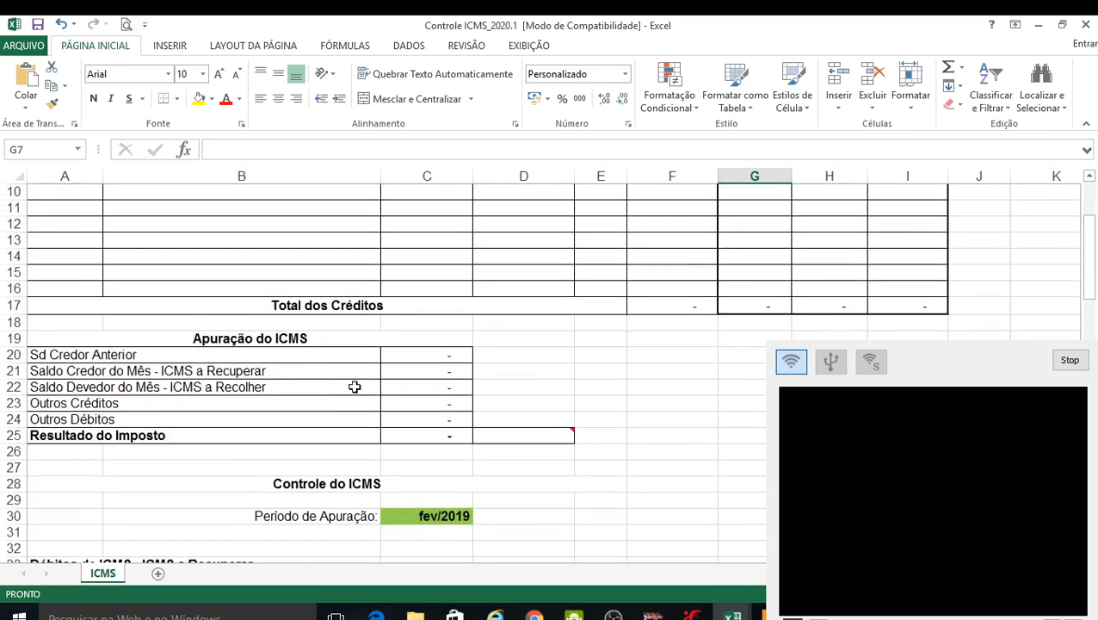
{"action": "left_click", "coordinate": [277, 344]}
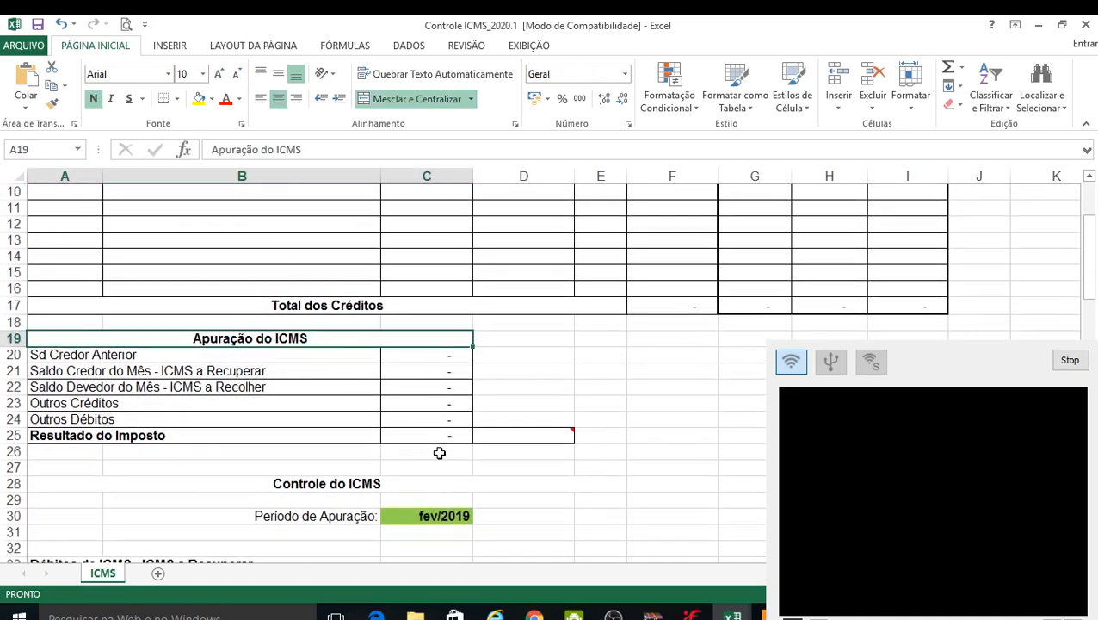
- Examine the Sd Credor Anterior line under Apuração do ICMS, going between its label and its value cell
{"action": "key", "text": "Down"}
{"action": "key", "text": "Up"}
{"action": "key", "text": "Down"}
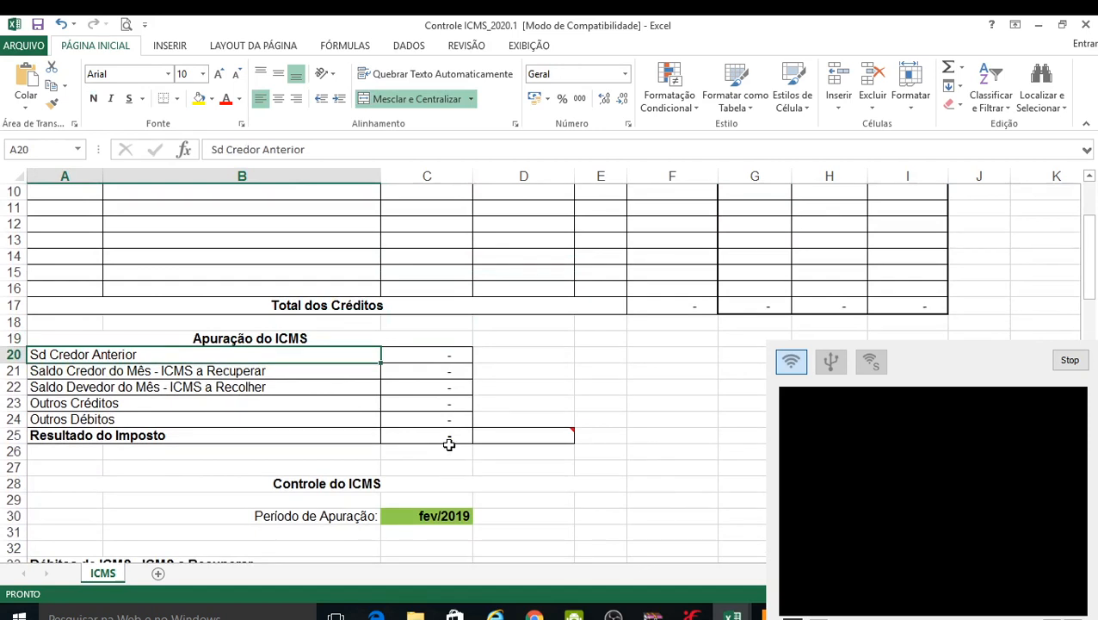
{"action": "key", "text": "Right"}
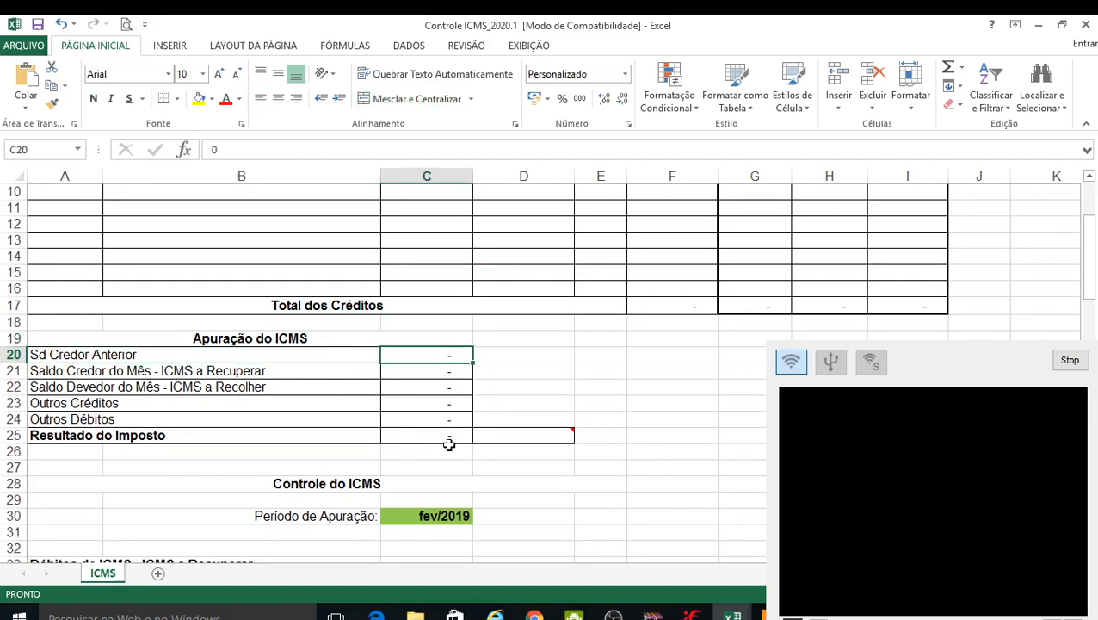
{"action": "key", "text": "Left"}
{"action": "key", "text": "Right"}
{"action": "key", "text": "Left"}
{"action": "key", "text": "Right"}
- Check the Saldo Credor do Mês - ICMS a Recuperar label and value, referring back to the credits table
{"action": "key", "text": "Down"}
{"action": "key", "text": "Left"}
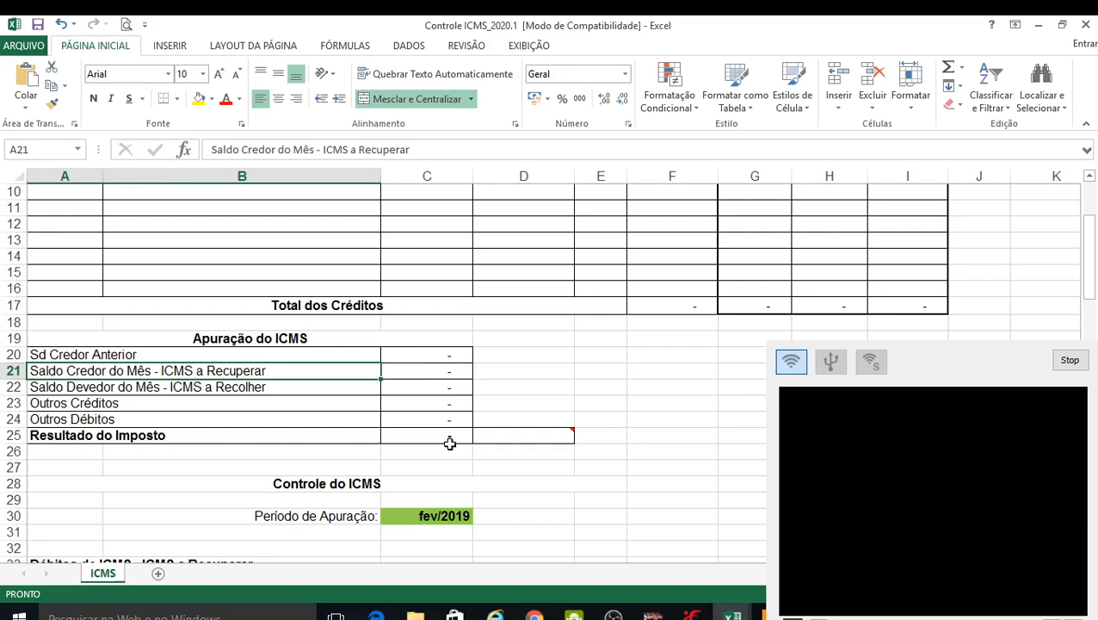
{"action": "key", "text": "Right"}
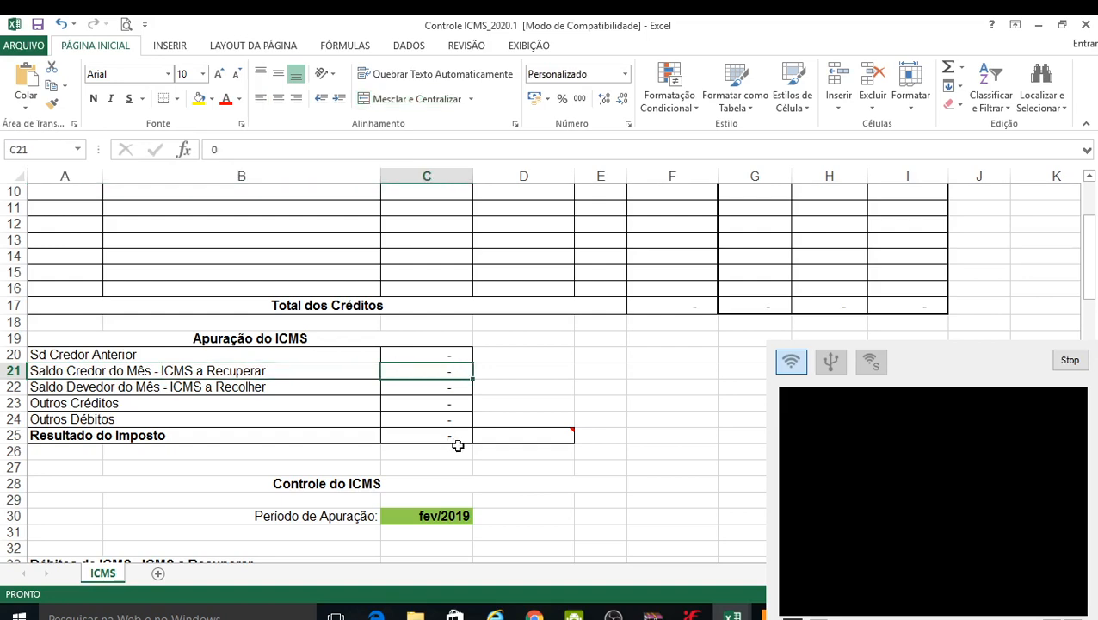
{"action": "scroll", "coordinate": [458, 445], "scroll_direction": "up", "scroll_amount": 2}
{"action": "scroll", "coordinate": [503, 459], "scroll_direction": "down", "scroll_amount": 1}
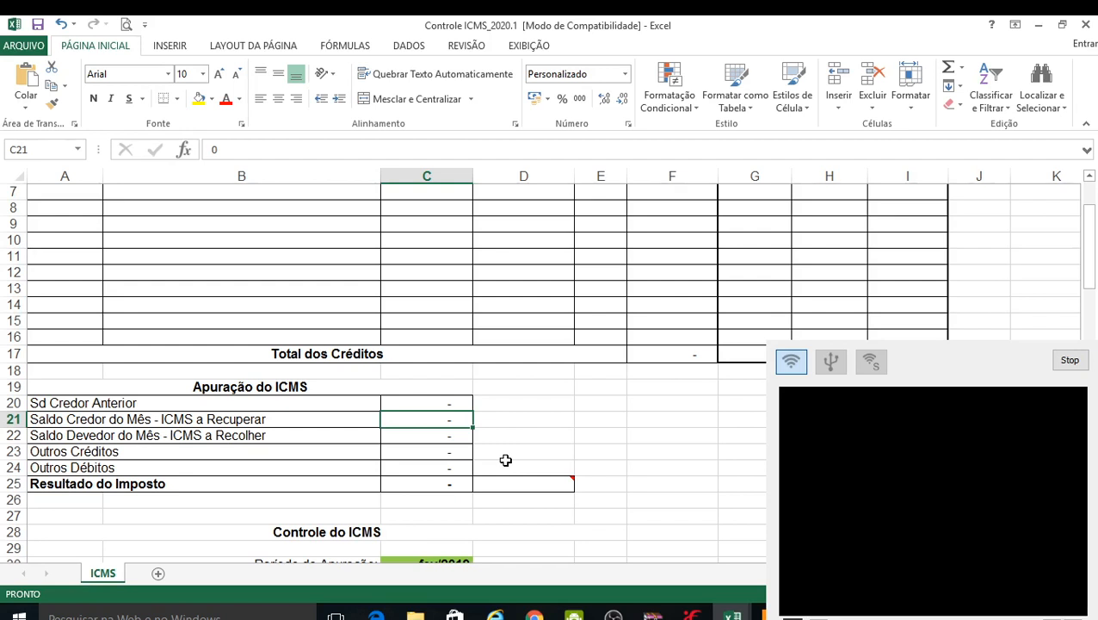
- Go from Saldo Devedor do Mês - ICMS a Recolher to the Outros Créditos value, checking against the Imobilizado columns
{"action": "key", "text": "Down"}
{"action": "key", "text": "Left"}
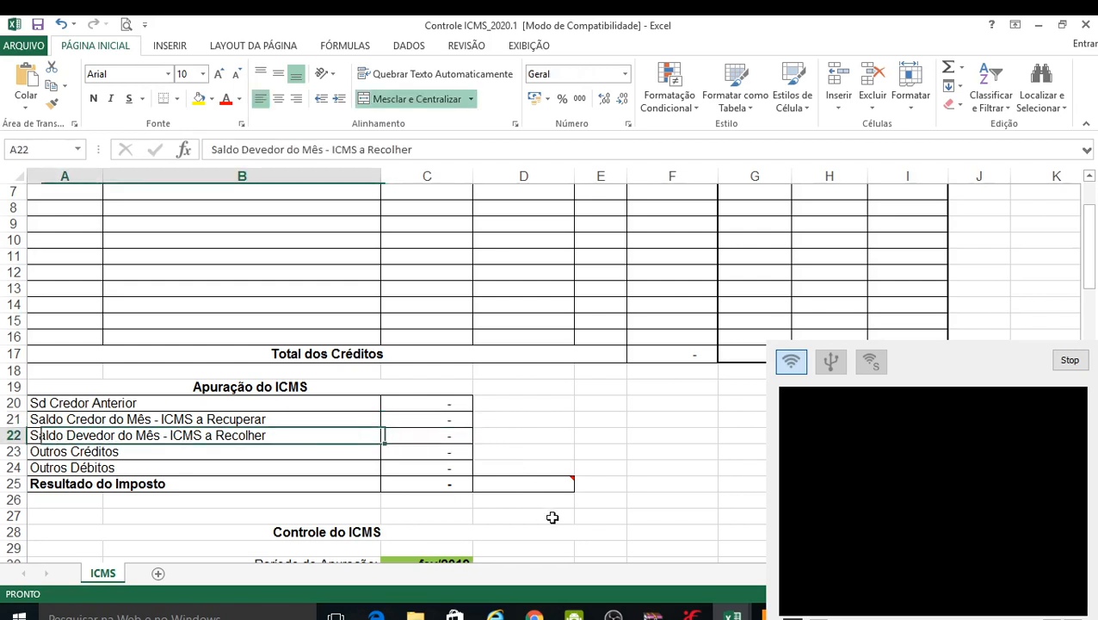
{"action": "key", "text": "Down"}
{"action": "key", "text": "Right"}
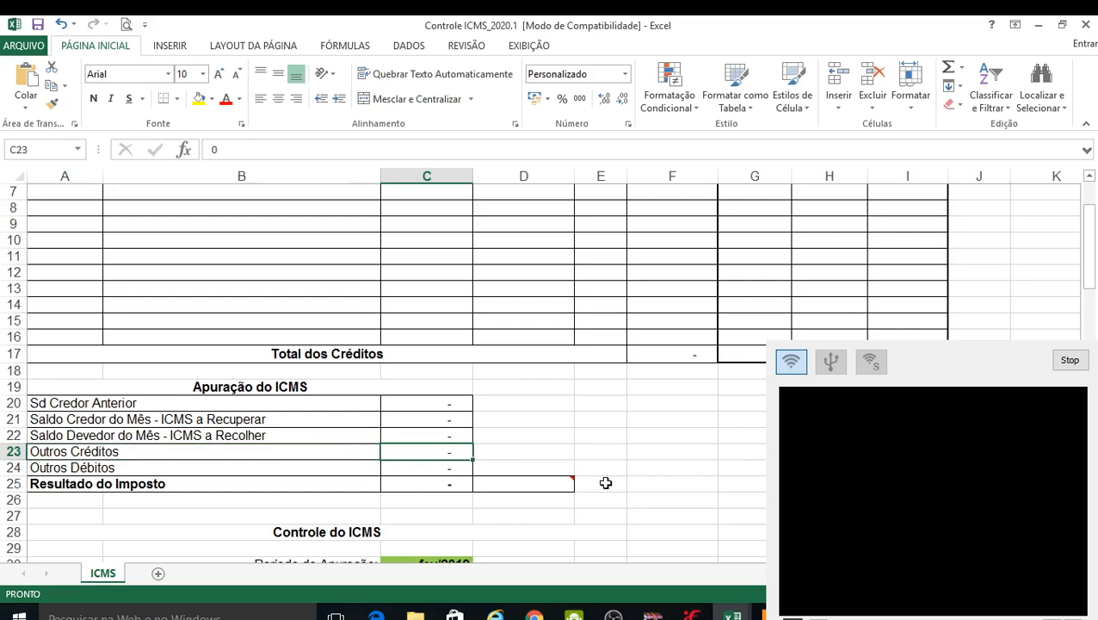
{"action": "scroll", "coordinate": [606, 483], "scroll_direction": "up", "scroll_amount": 1}
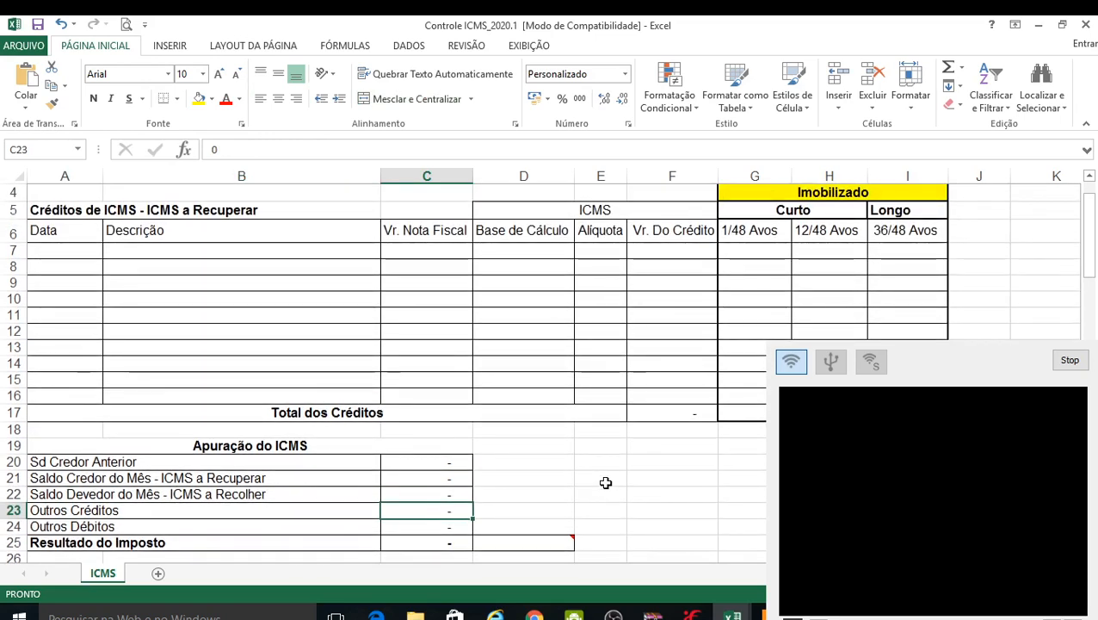
{"action": "scroll", "coordinate": [606, 483], "scroll_direction": "down", "scroll_amount": 1}
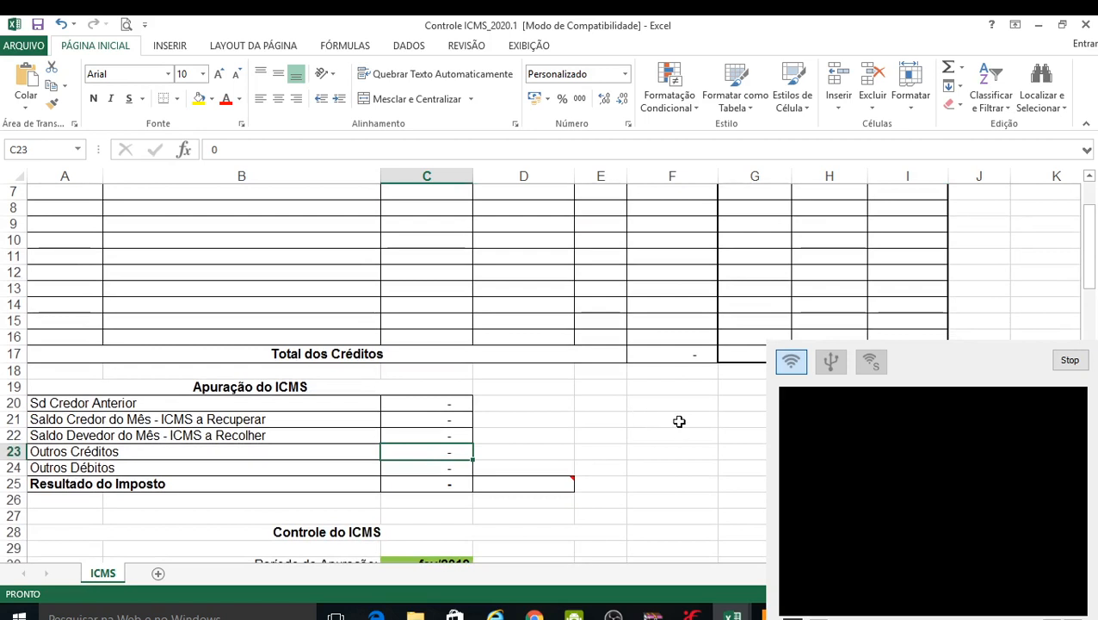
- Examine the Outros Créditos label and value in row 23, briefly referring to Outros Débitos
{"action": "key", "text": "Left"}
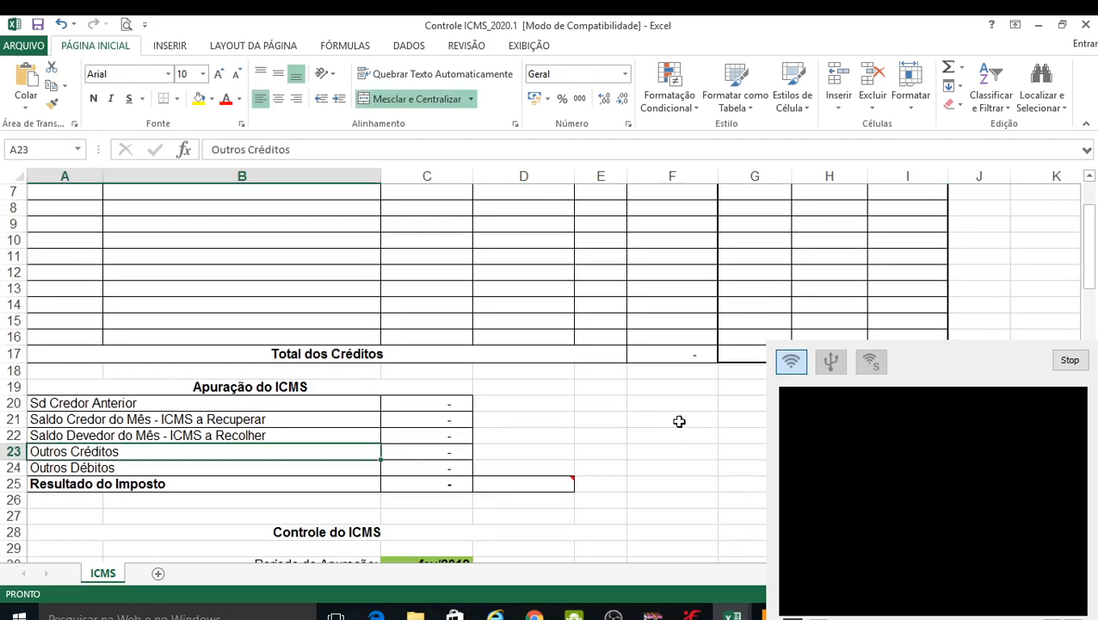
{"action": "key", "text": "Down"}
{"action": "key", "text": "Up"}
{"action": "key", "text": "Right"}
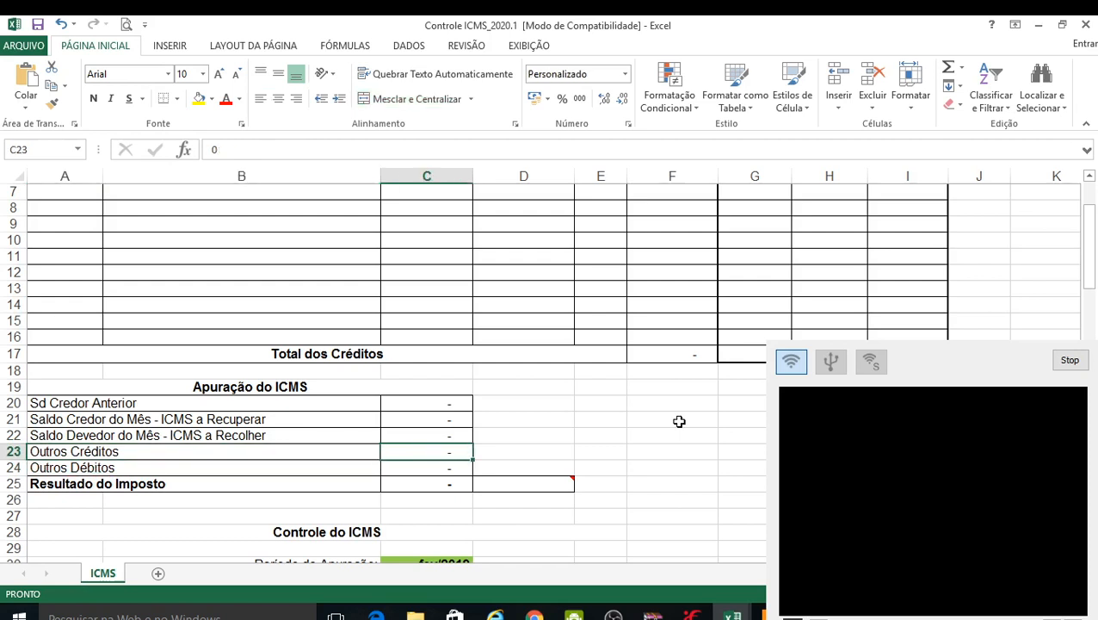
{"action": "key", "text": "Left"}
{"action": "key", "text": "Right"}
{"action": "key", "text": "Left"}
{"action": "key", "text": "Right"}
{"action": "key", "text": "Left"}
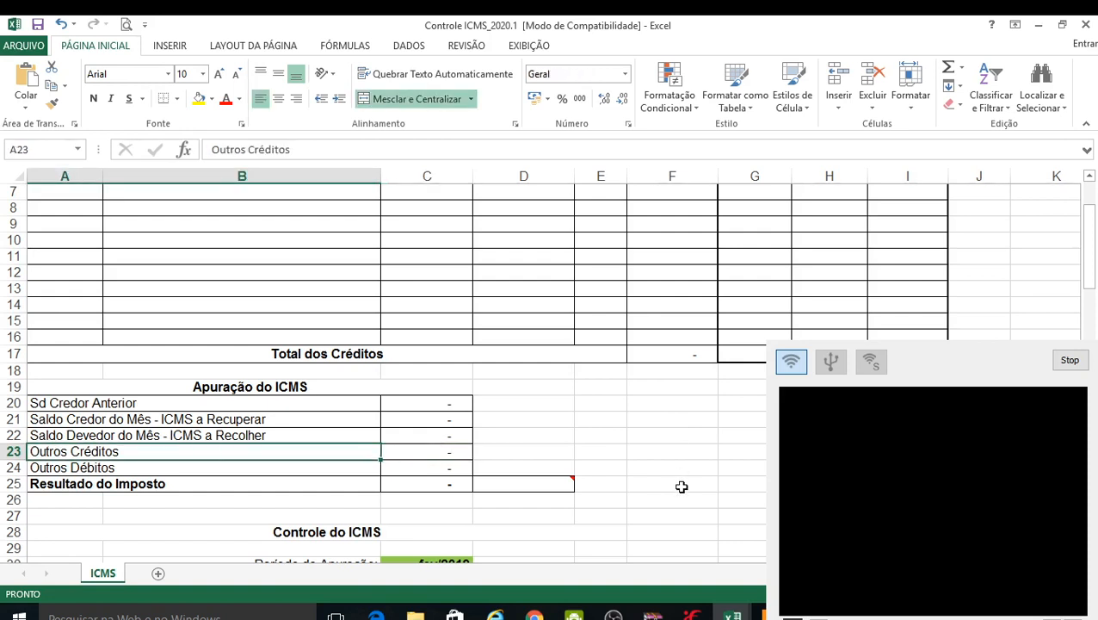
{"action": "key", "text": "Right"}
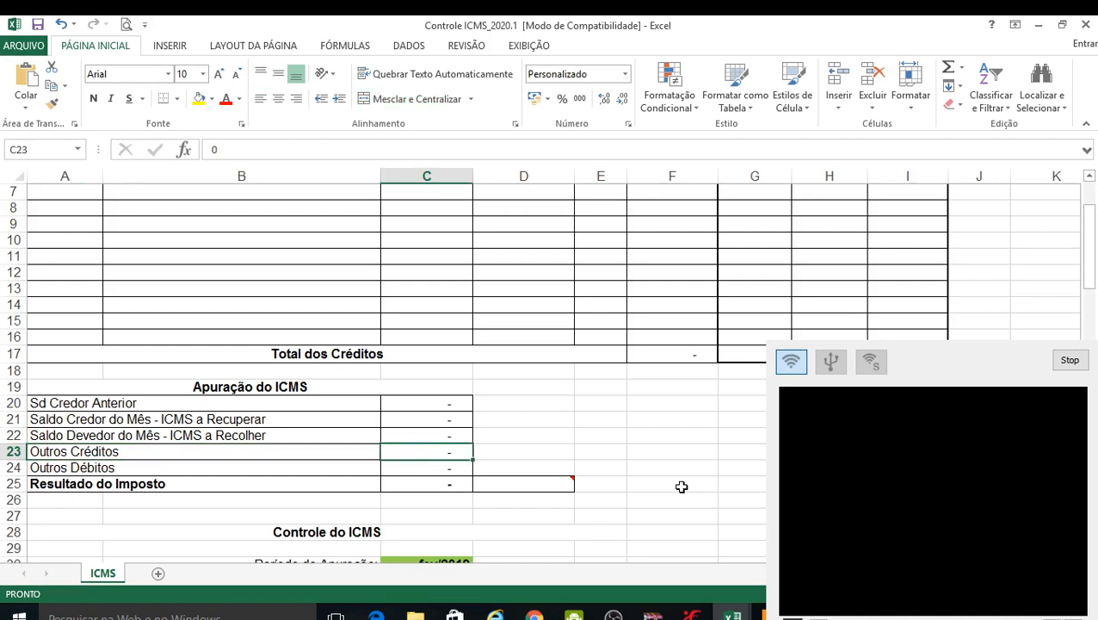
- Recheck the Outros Créditos label against its value cell C23
{"action": "key", "text": "Left"}
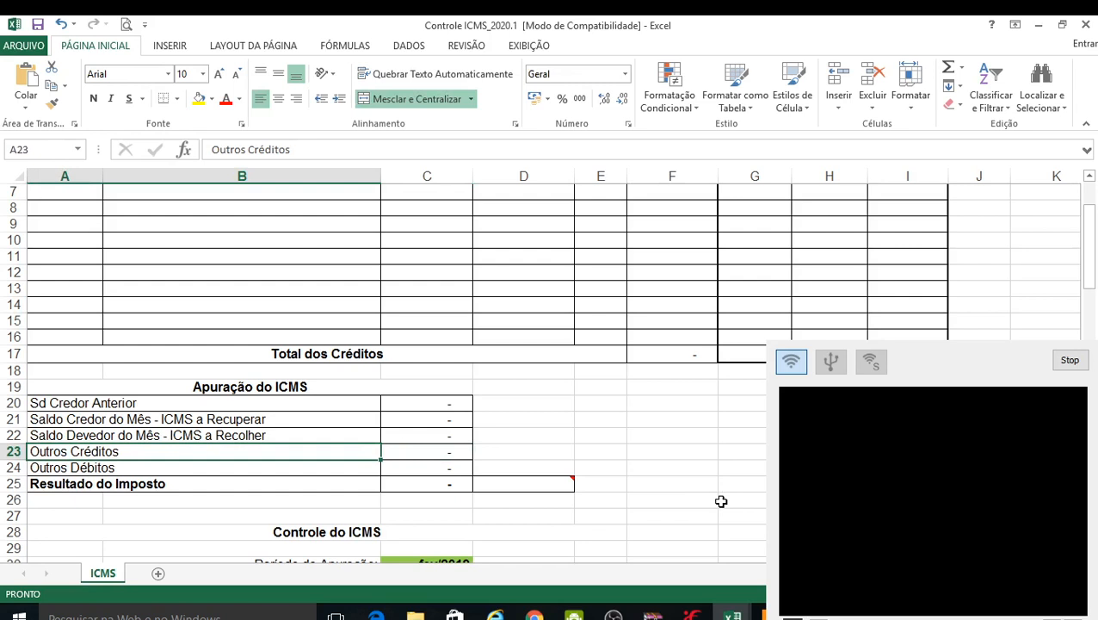
{"action": "key", "text": "Right"}
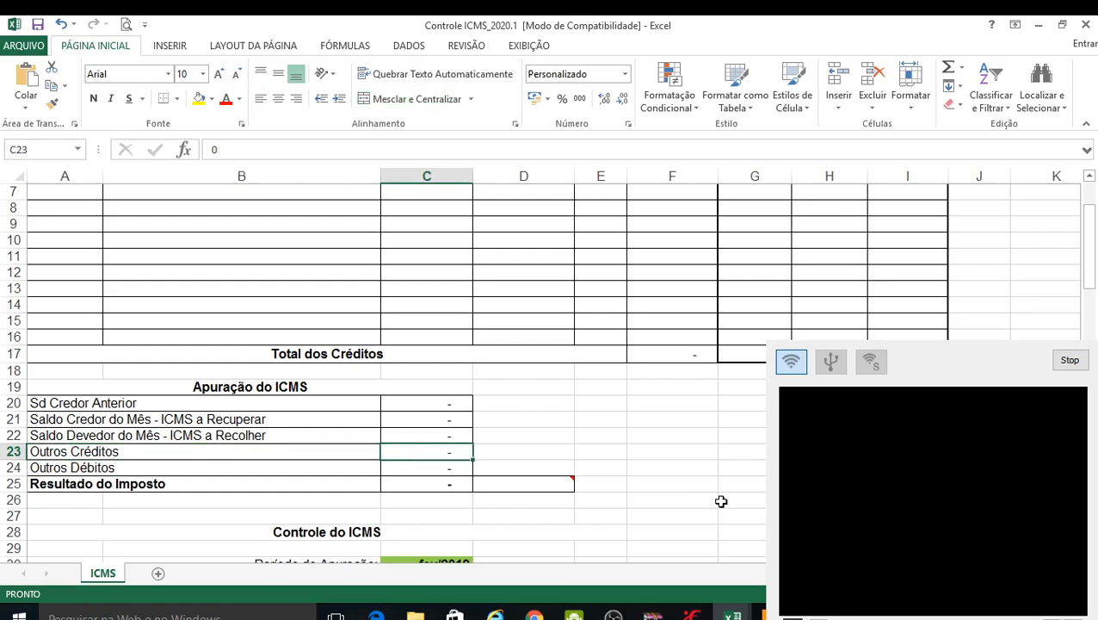
{"action": "key", "text": "Left"}
{"action": "key", "text": "Right"}
{"action": "key", "text": "Left"}
{"action": "key", "text": "Right"}
- Read the comment on cell D25 beside Resultado do Imposto
{"action": "scroll", "coordinate": [866, 314], "scroll_direction": "up", "scroll_amount": 2}
{"action": "scroll", "coordinate": [728, 486], "scroll_direction": "down", "scroll_amount": 2}
{"action": "scroll", "coordinate": [728, 486], "scroll_direction": "down", "scroll_amount": 2}
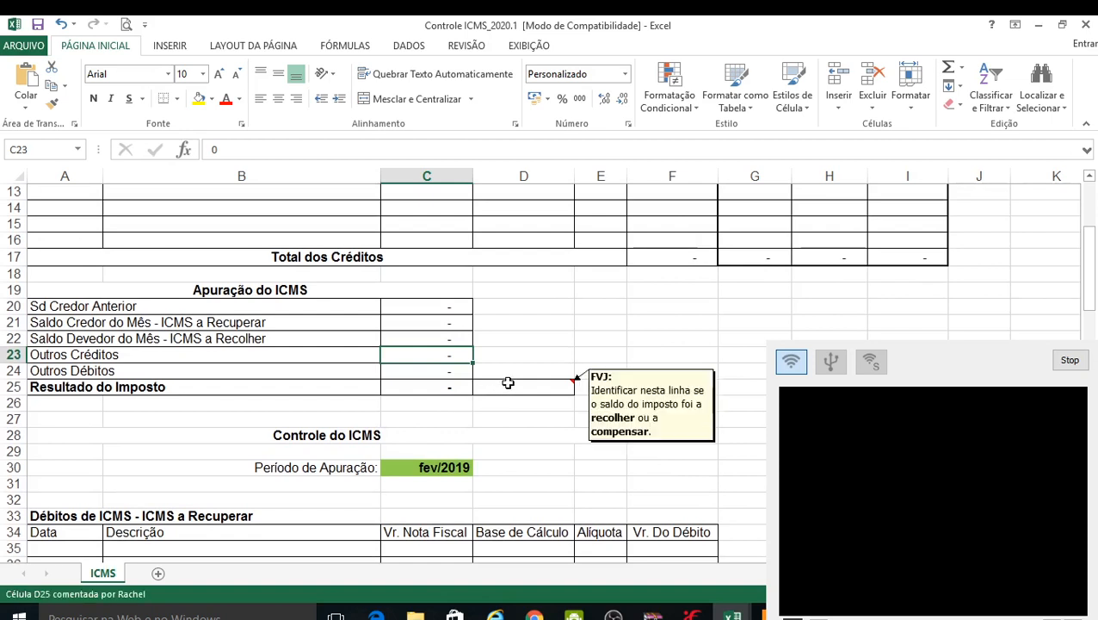
{"action": "left_click", "coordinate": [508, 382]}
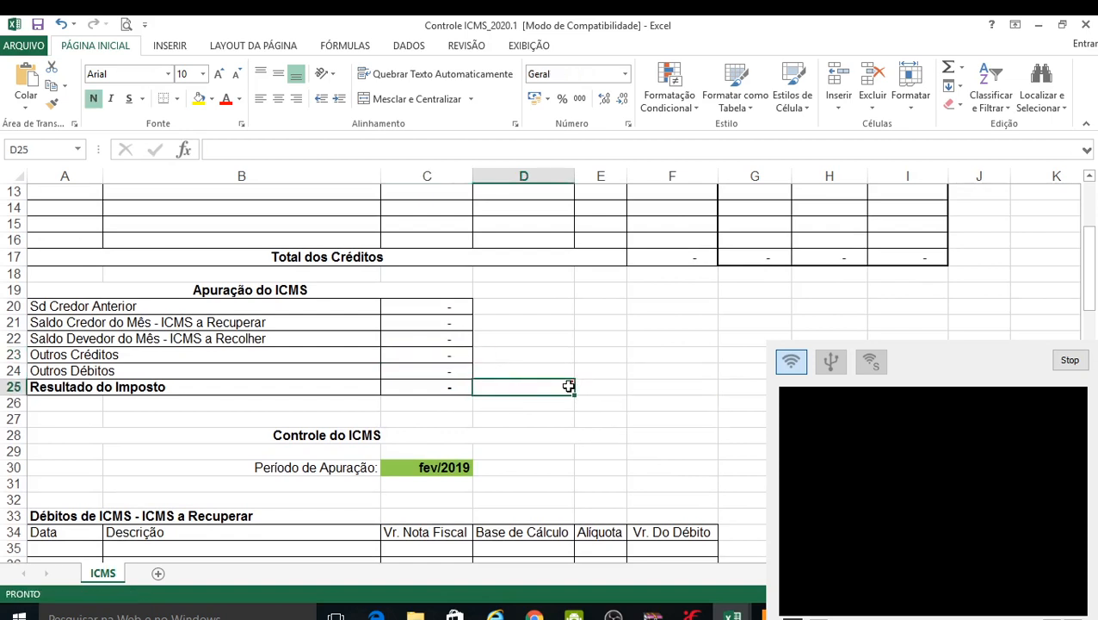
{"action": "mouse_move", "coordinate": [567, 387]}
- Compare the Saldo Credor and Saldo Devedor do Mês values, ending at cell D25 beside Resultado do Imposto
{"action": "left_click", "coordinate": [407, 323]}
{"action": "key", "text": "Down"}
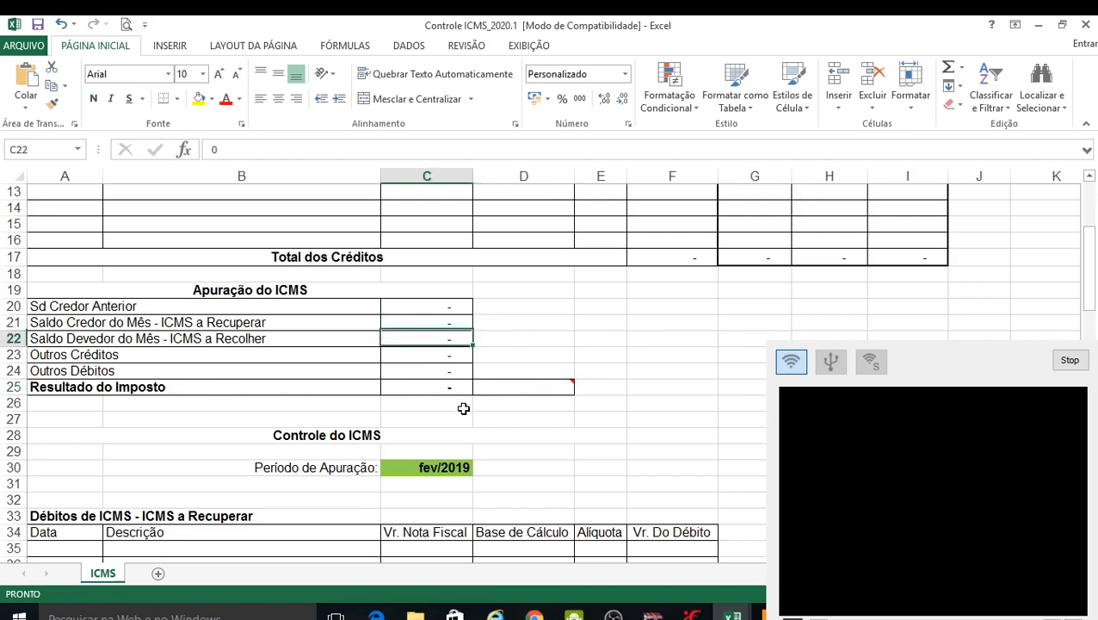
{"action": "key", "text": "Up"}
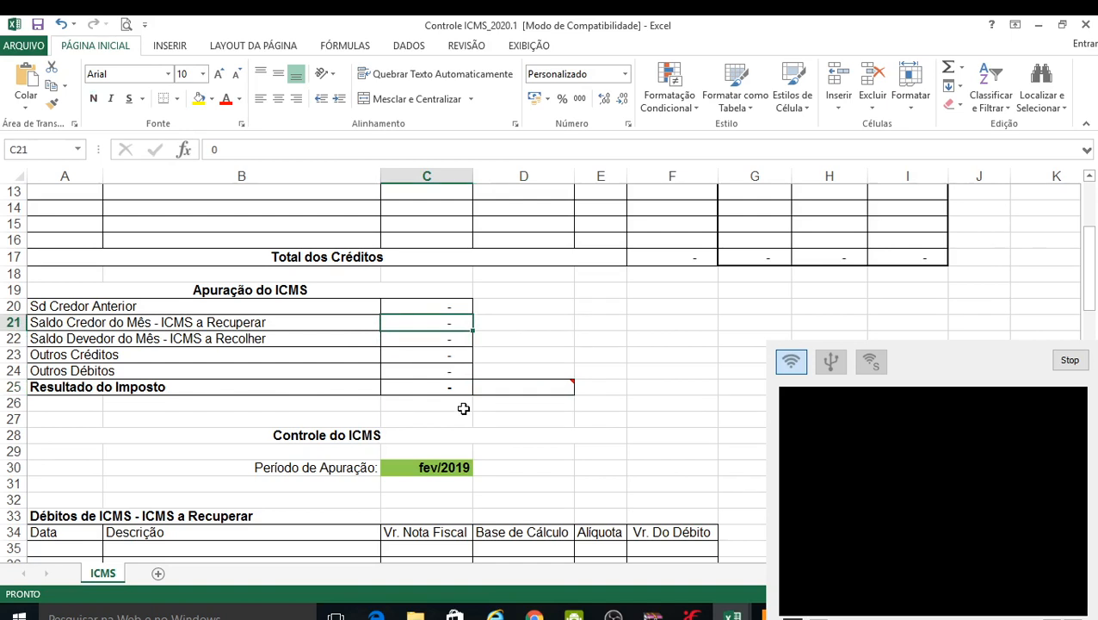
{"action": "key", "text": "Right"}
{"action": "key", "text": "Down"}
{"action": "key", "text": "Down"}
{"action": "key", "text": "Down"}
{"action": "key", "text": "Down"}
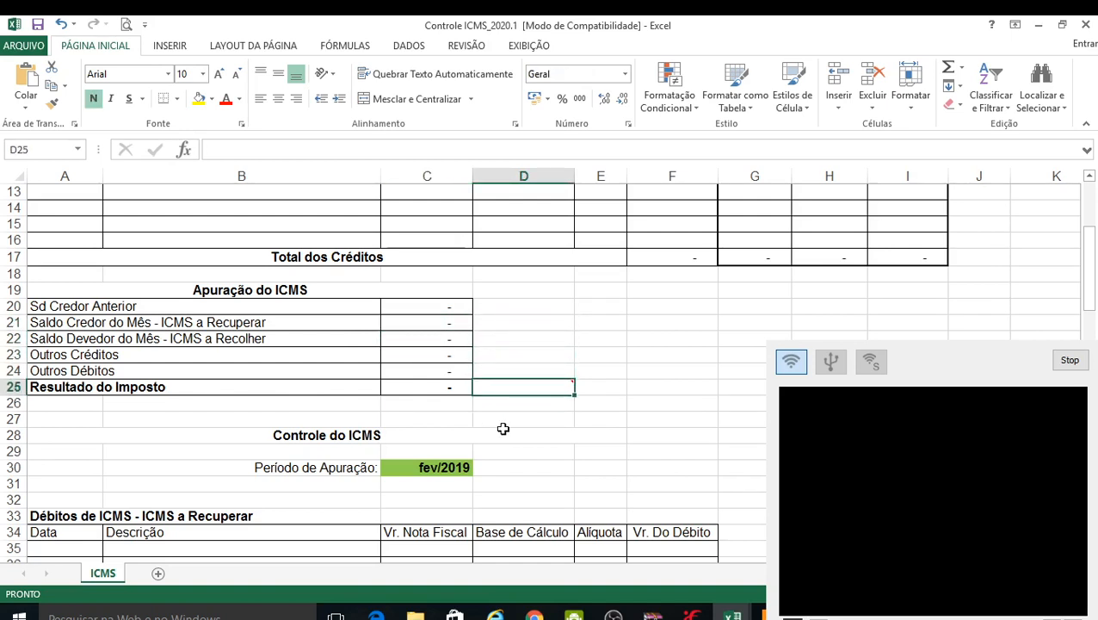
- Look over the jan/2019 credits table and the Apuração do ICMS block once more, and switch to OBS
{"action": "scroll", "coordinate": [520, 446], "scroll_direction": "up", "scroll_amount": 4}
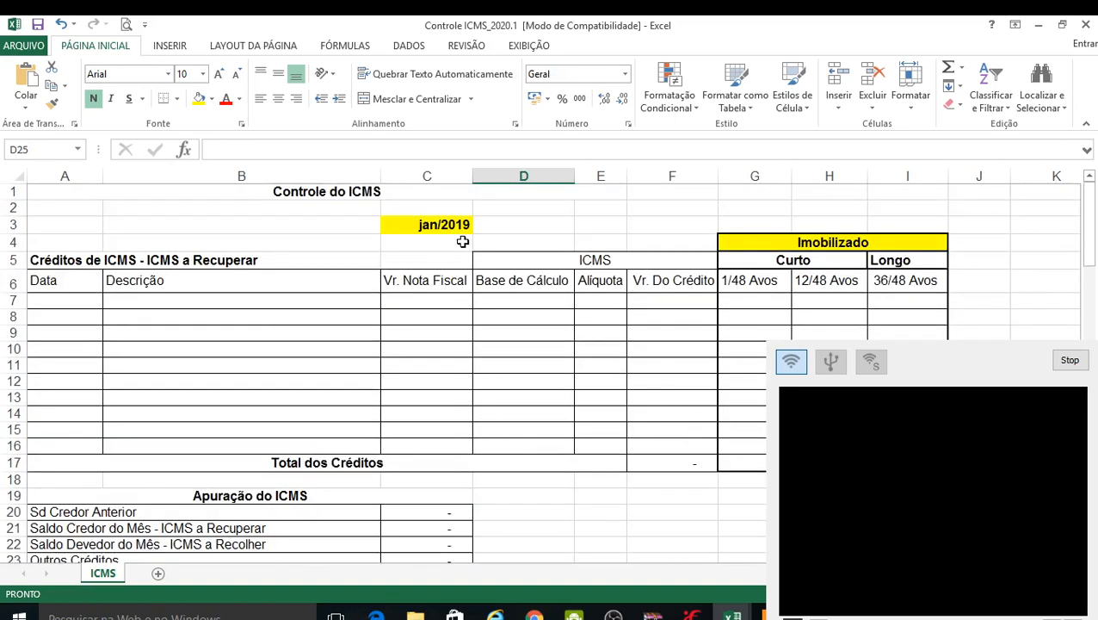
{"action": "scroll", "coordinate": [604, 419], "scroll_direction": "down", "scroll_amount": 2}
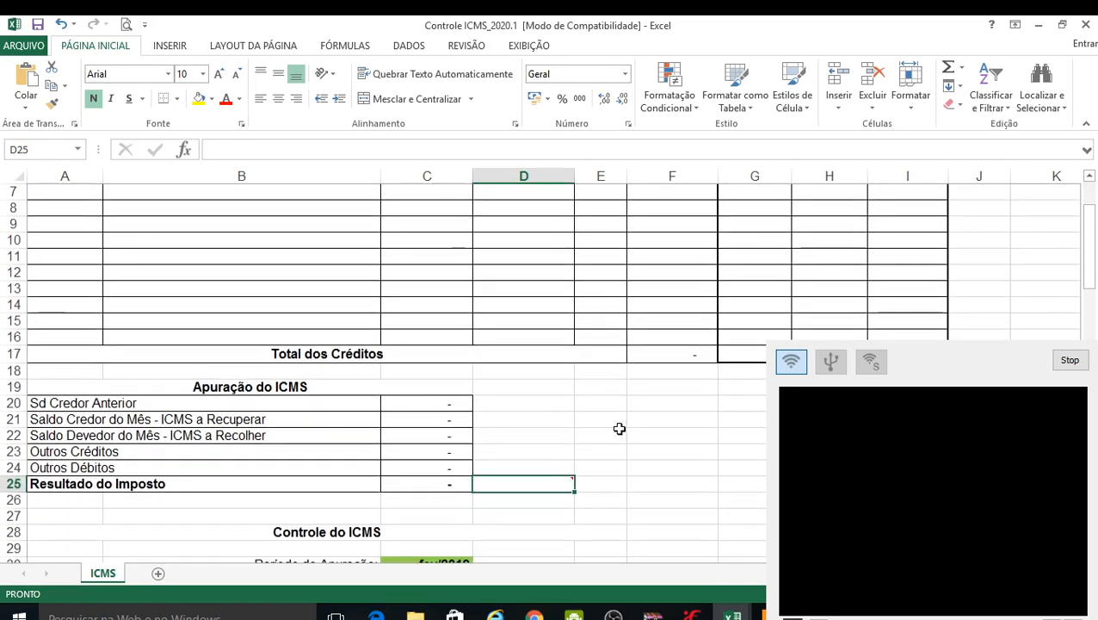
{"action": "scroll", "coordinate": [619, 428], "scroll_direction": "up", "scroll_amount": 2}
{"action": "scroll", "coordinate": [640, 451], "scroll_direction": "down", "scroll_amount": 1}
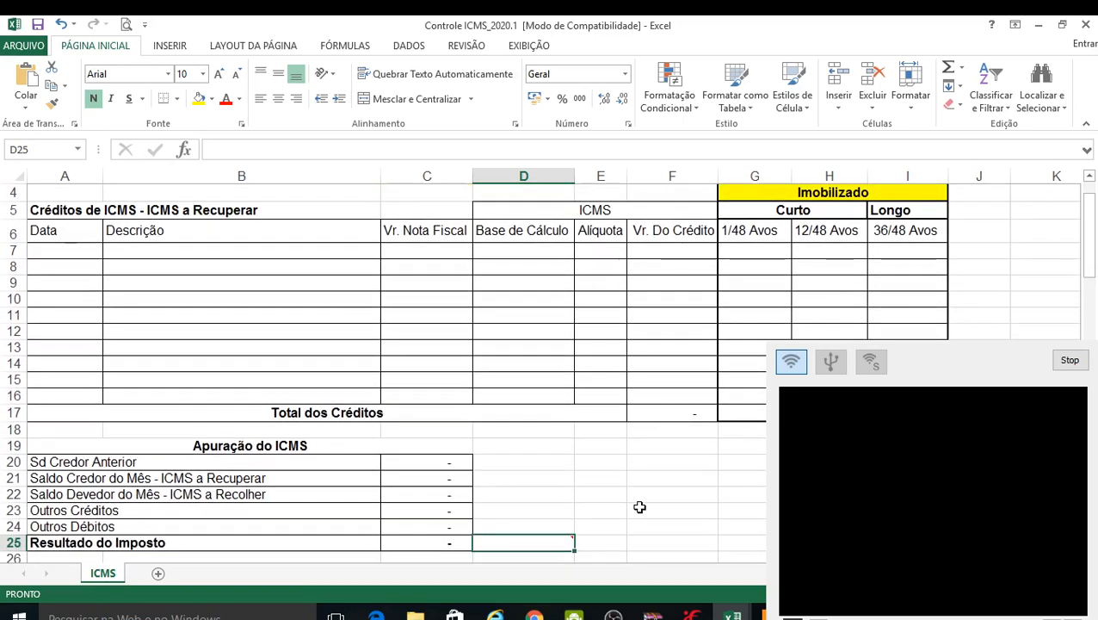
{"action": "scroll", "coordinate": [638, 506], "scroll_direction": "up", "scroll_amount": 1}
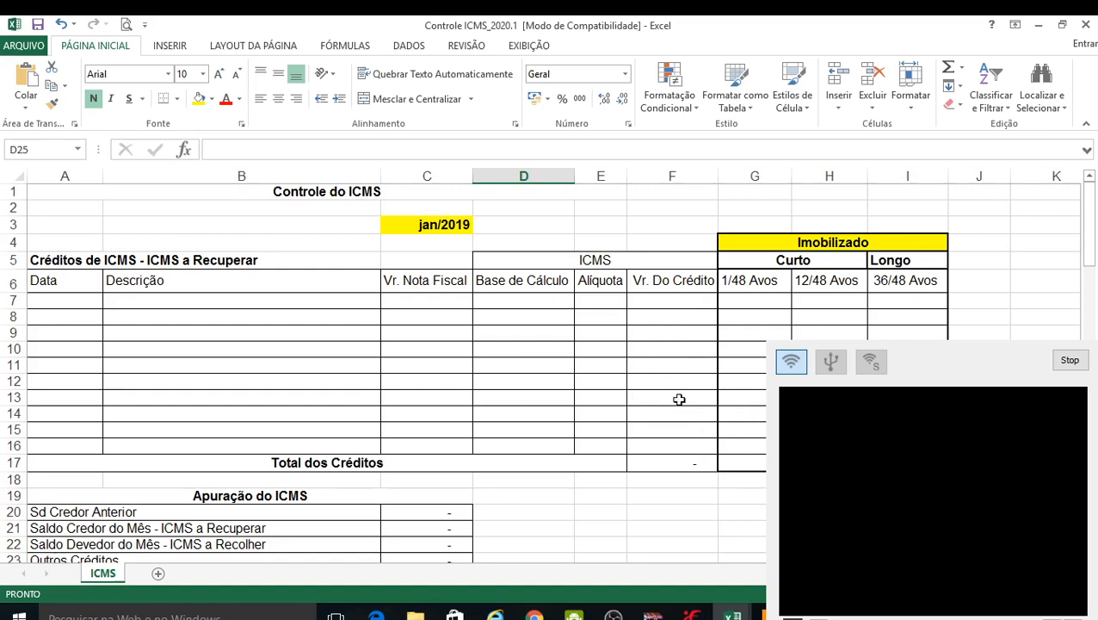
{"action": "scroll", "coordinate": [686, 407], "scroll_direction": "down", "scroll_amount": 1}
{"action": "scroll", "coordinate": [701, 417], "scroll_direction": "up", "scroll_amount": 1}
{"action": "left_click", "coordinate": [613, 616]}
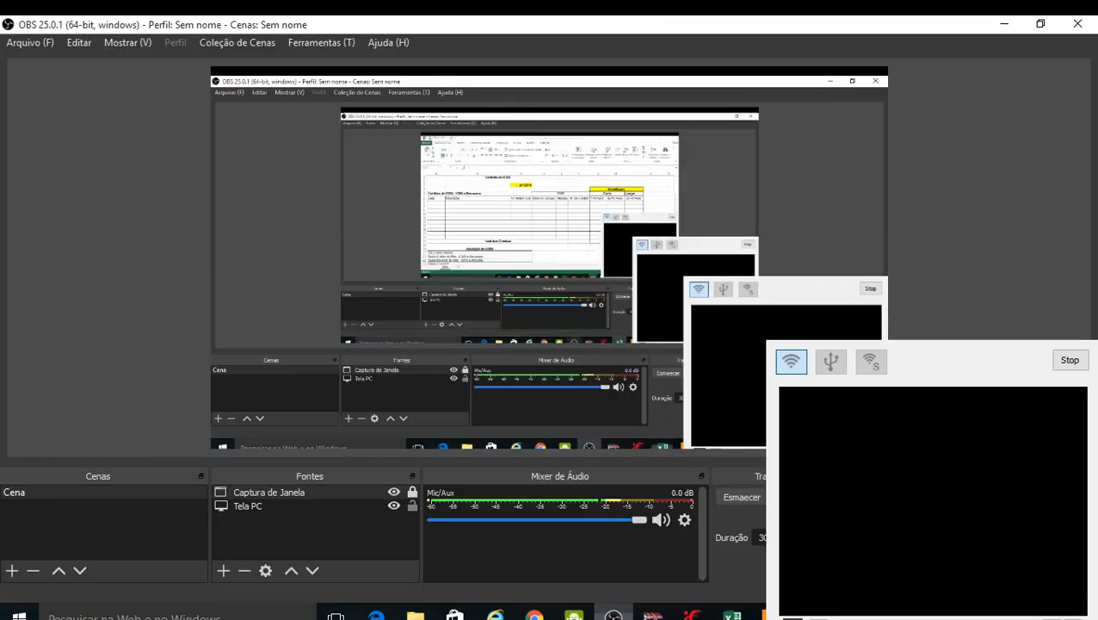